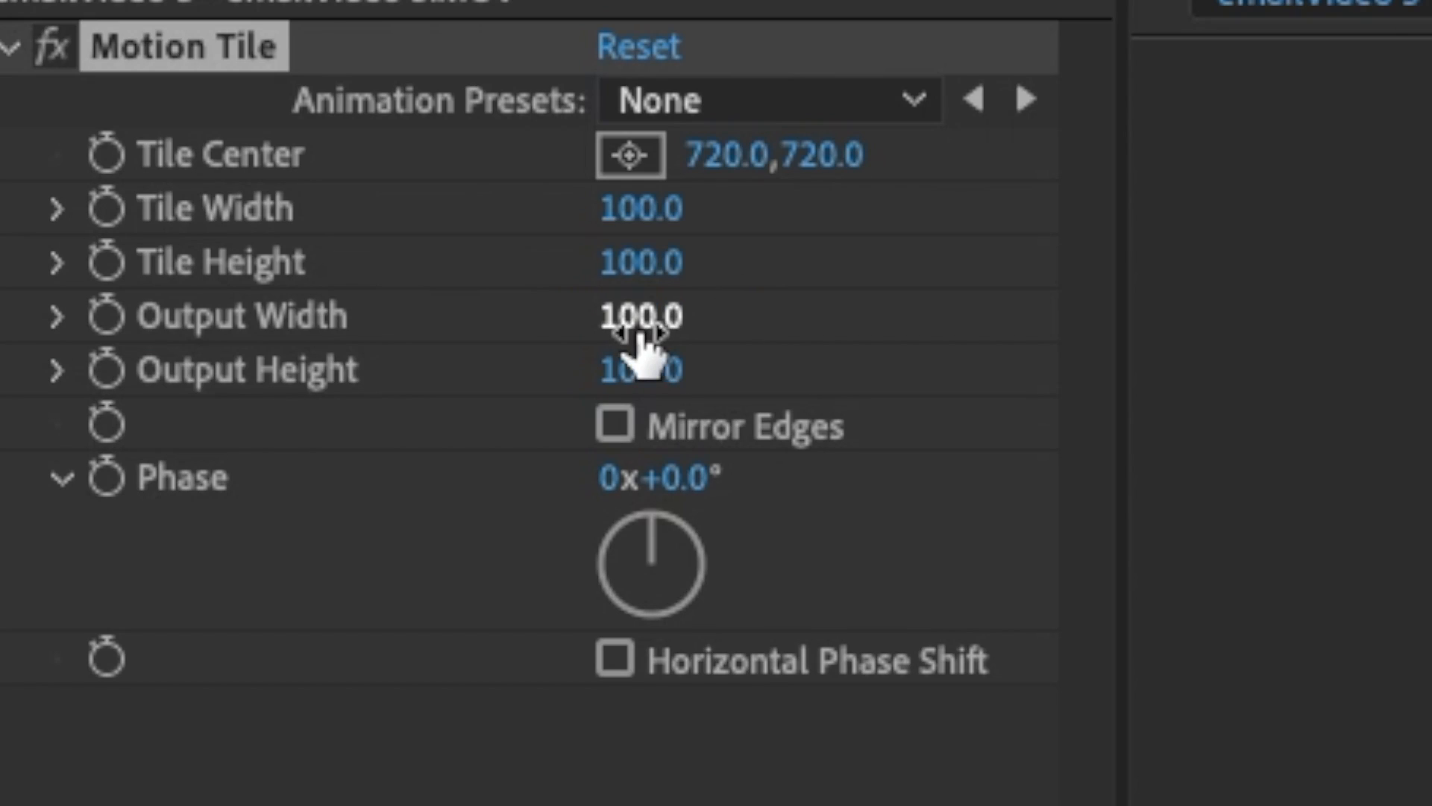
Set Motion Tile's Output Width and Output Height to 300 and enable Mirror Edges
click(639, 318)
key(BackSpace)
text(300)
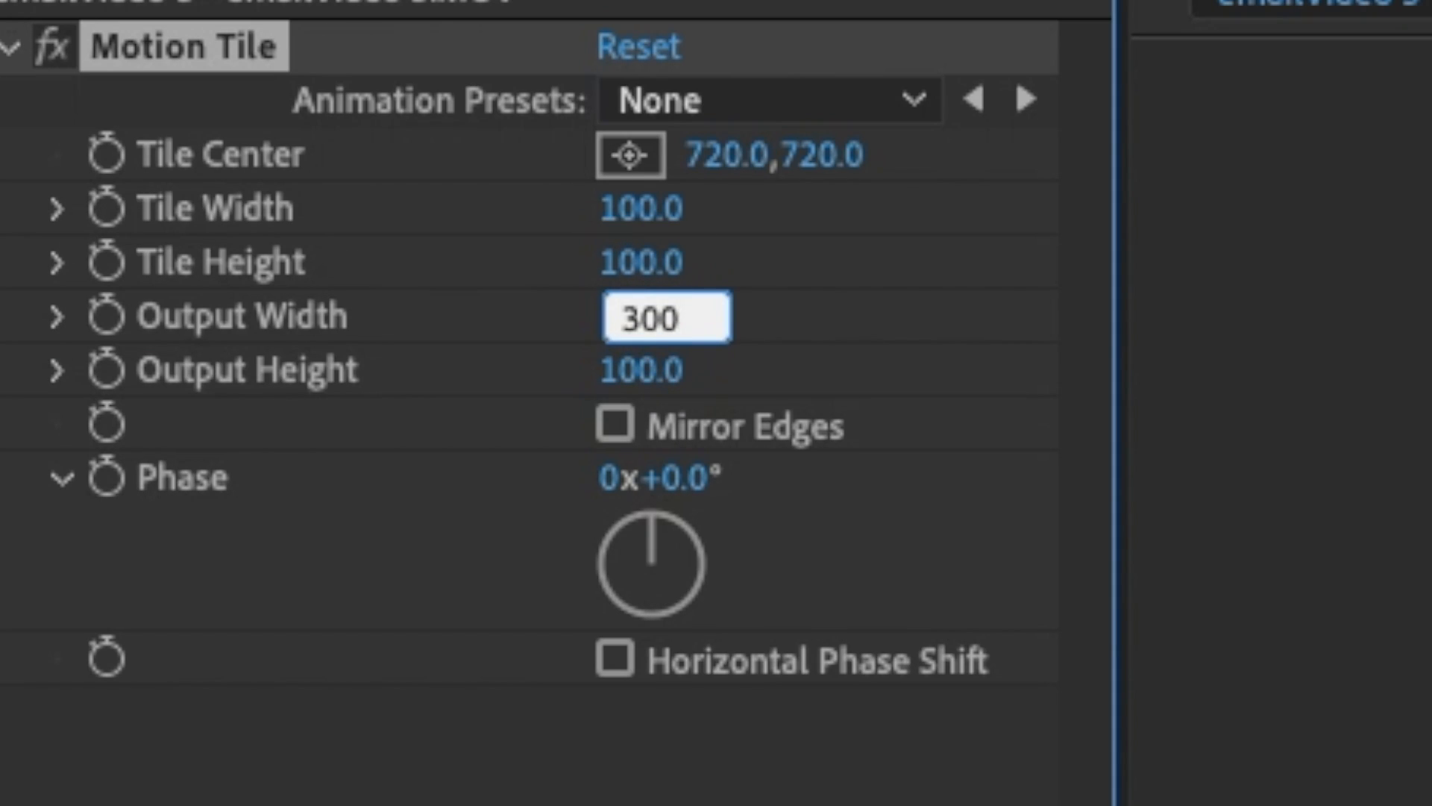
key(Return)
click(639, 370)
text(300)
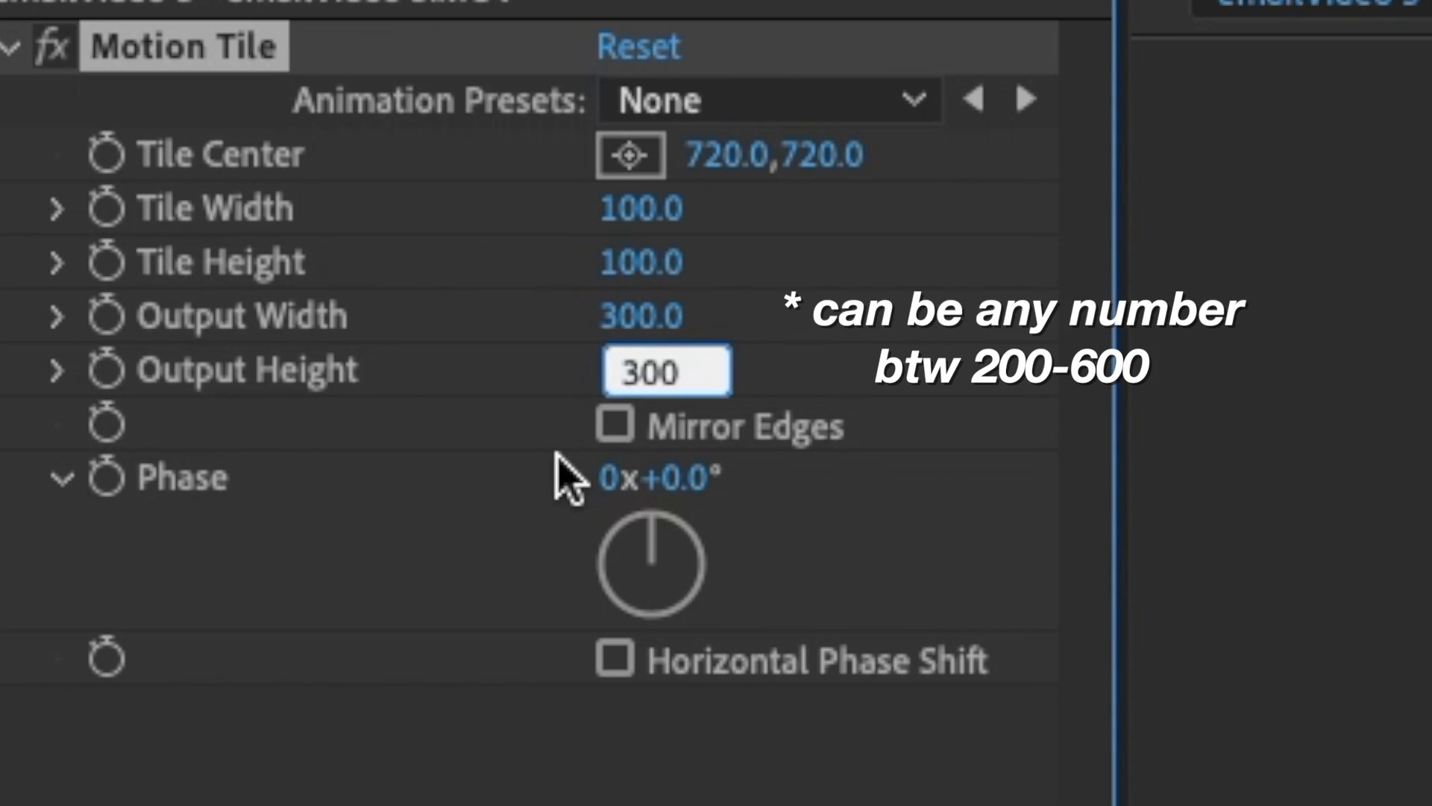
click(613, 427)
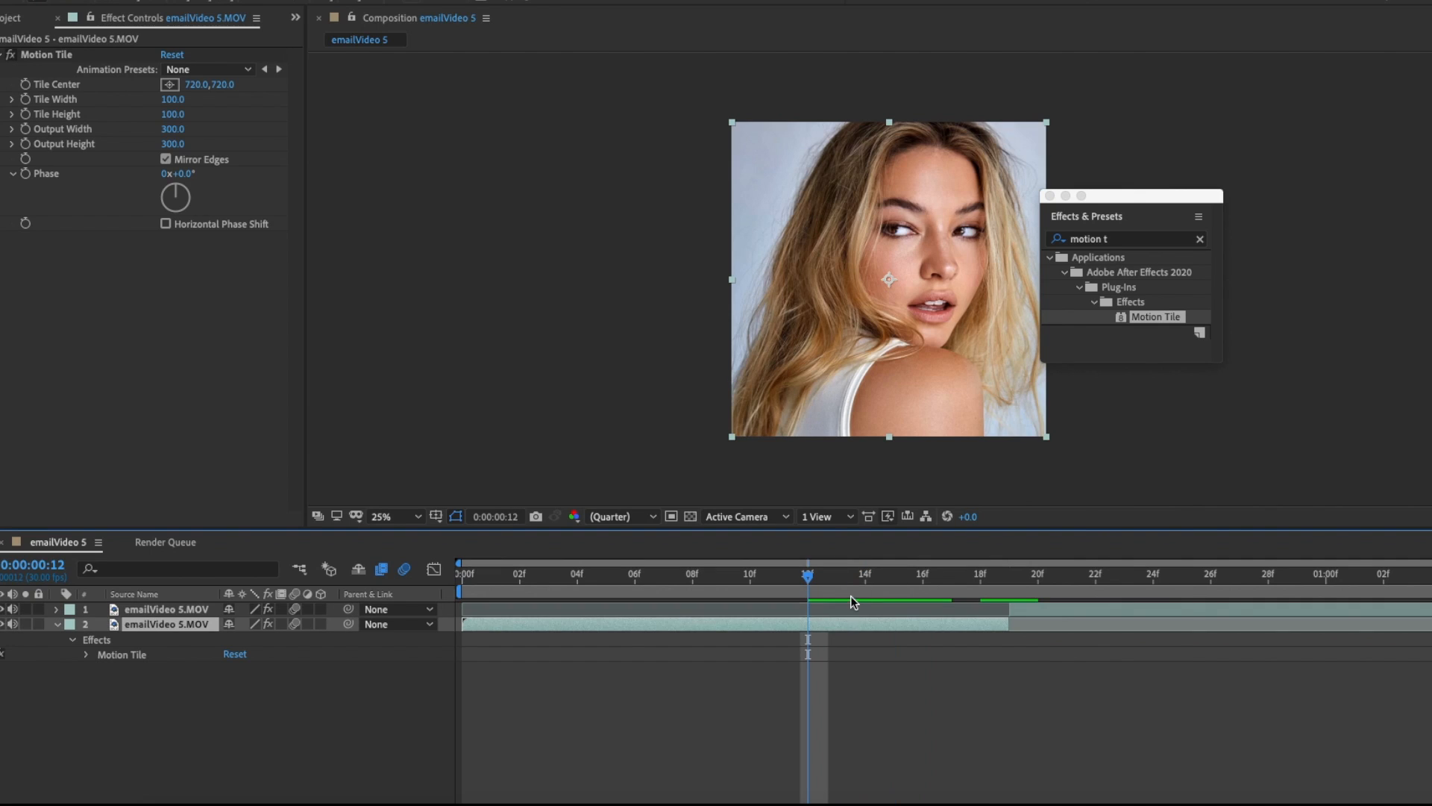
Find the Transform effect and apply it to both video clips in the timeline
click(1123, 240)
text(transf)
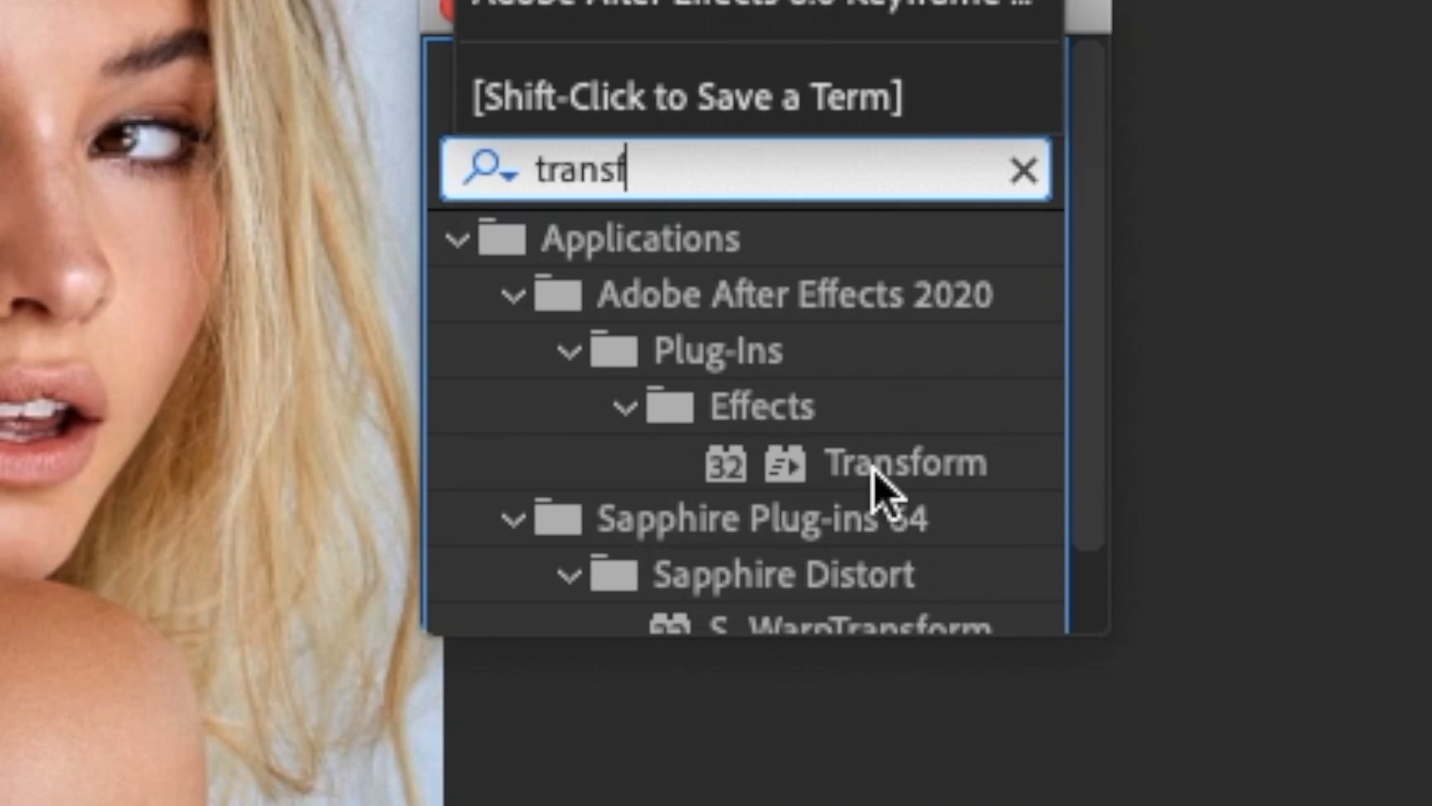
click(899, 377)
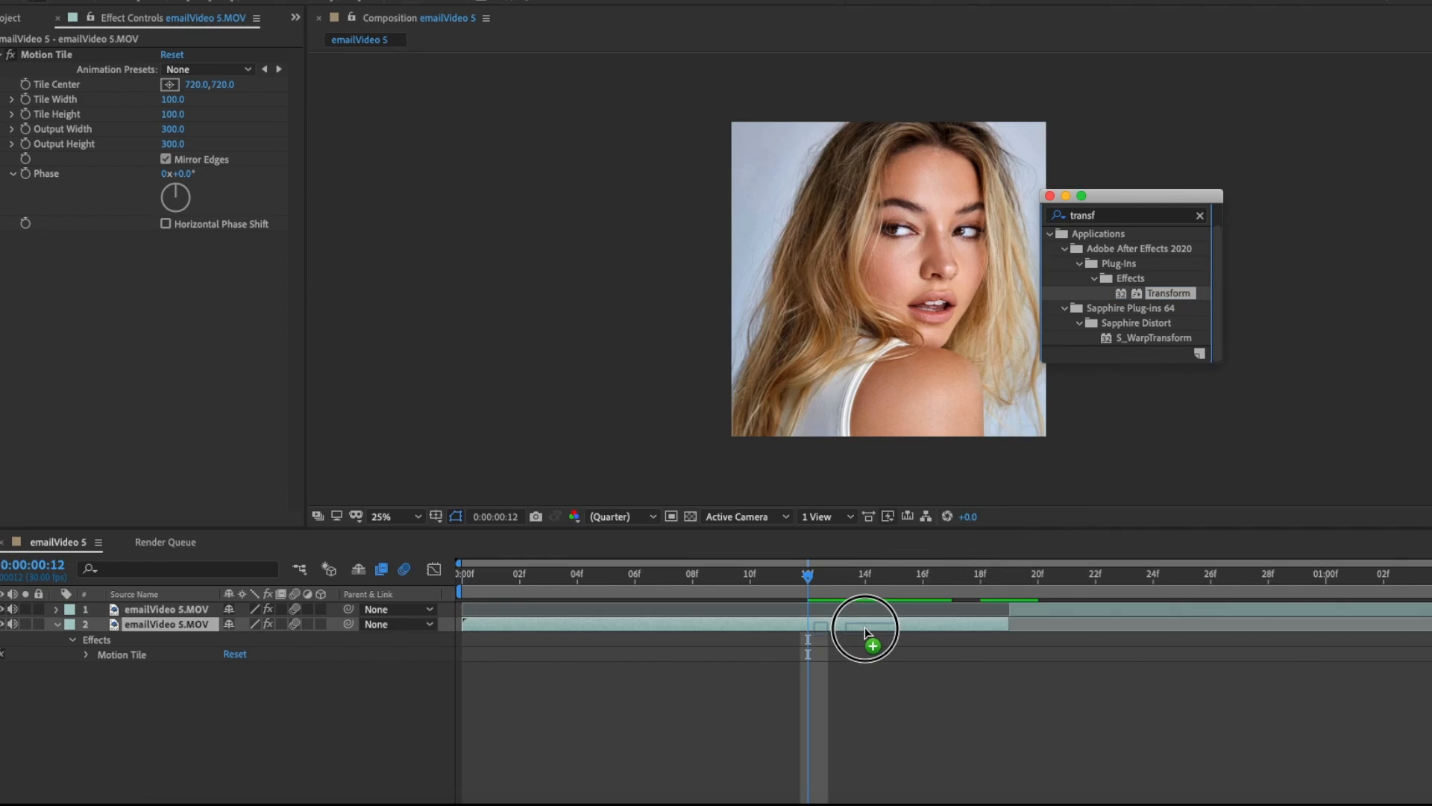
drag(888, 606, 884, 624)
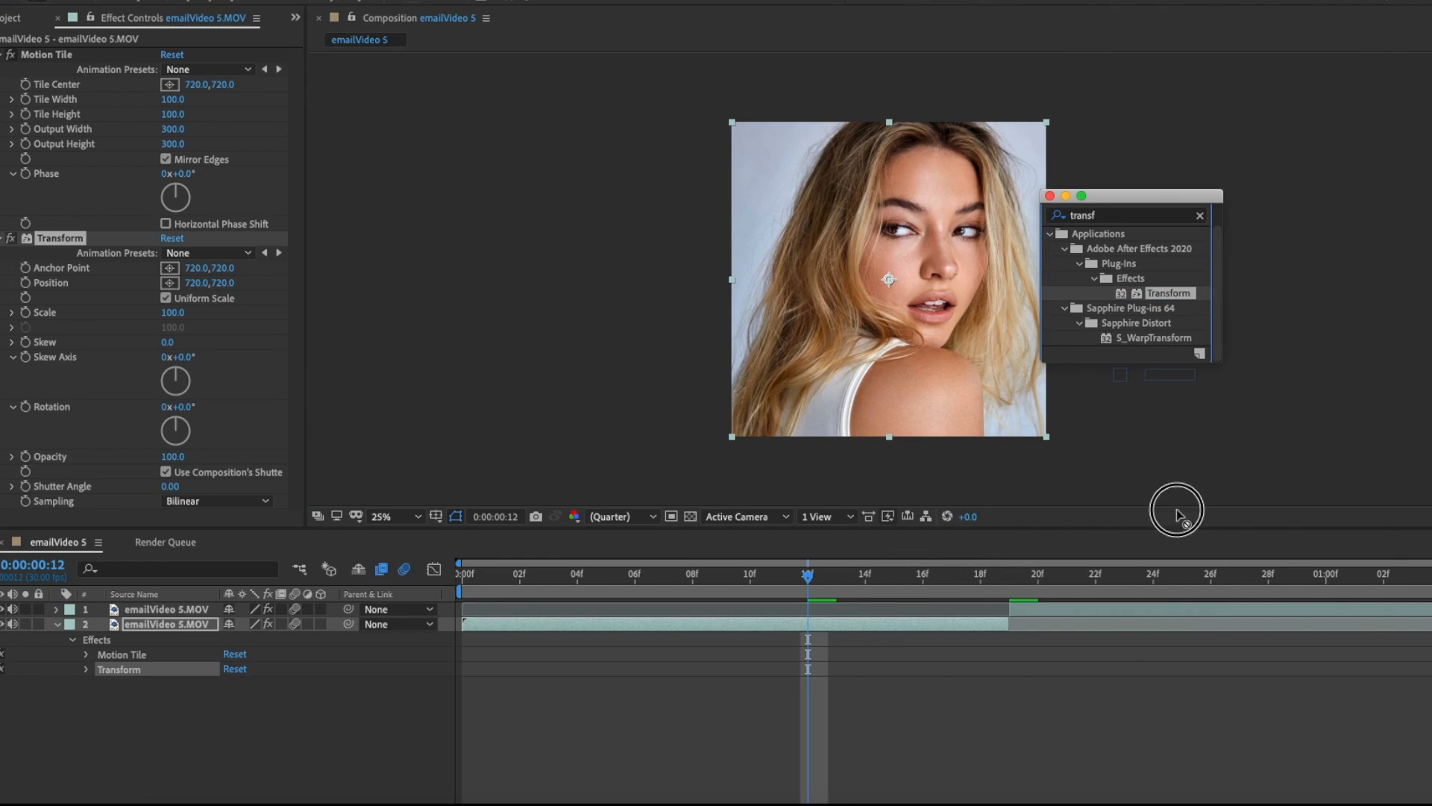
click(1121, 606)
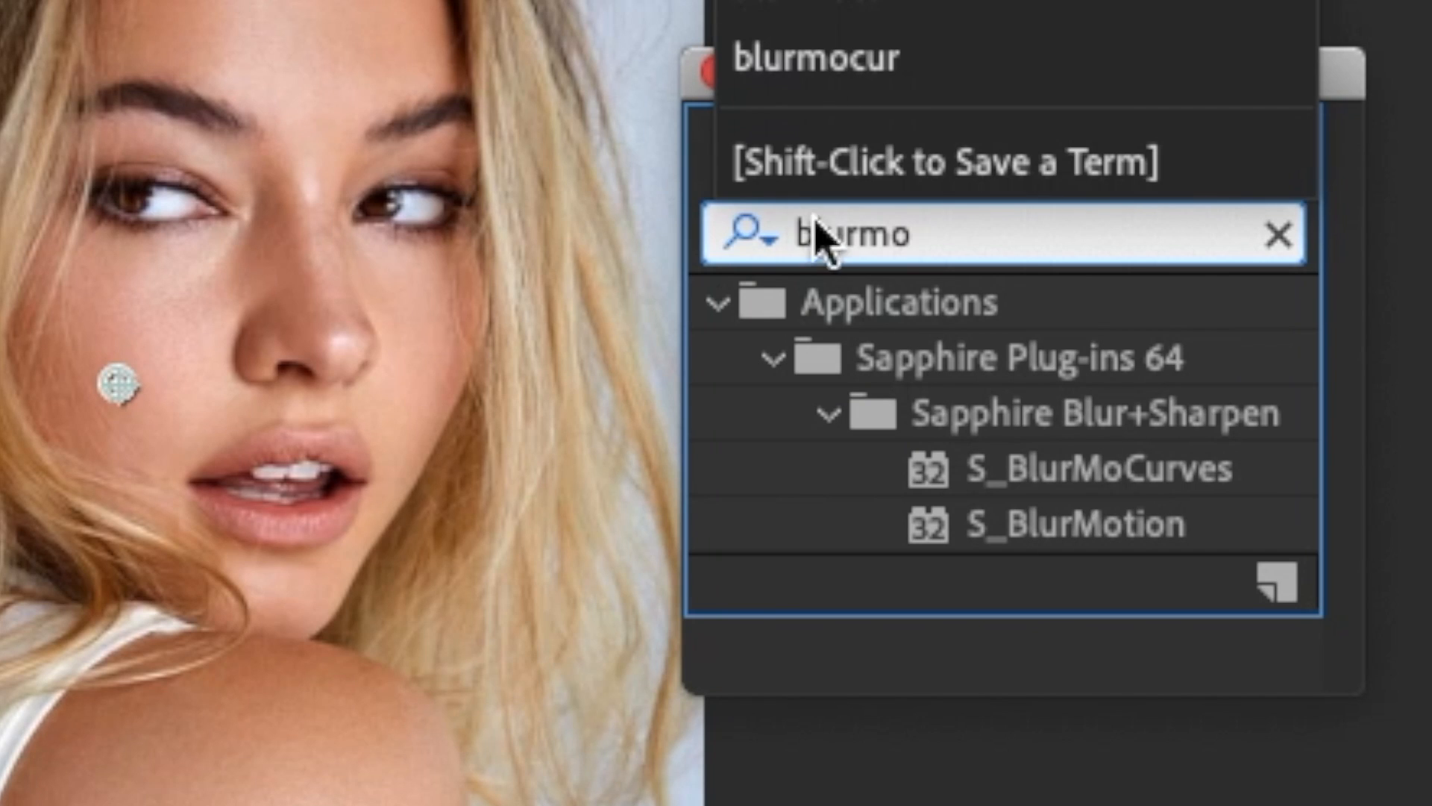
Apply the Sapphire S_BlurMoCurves effect to both video clips in the timeline
click(1151, 307)
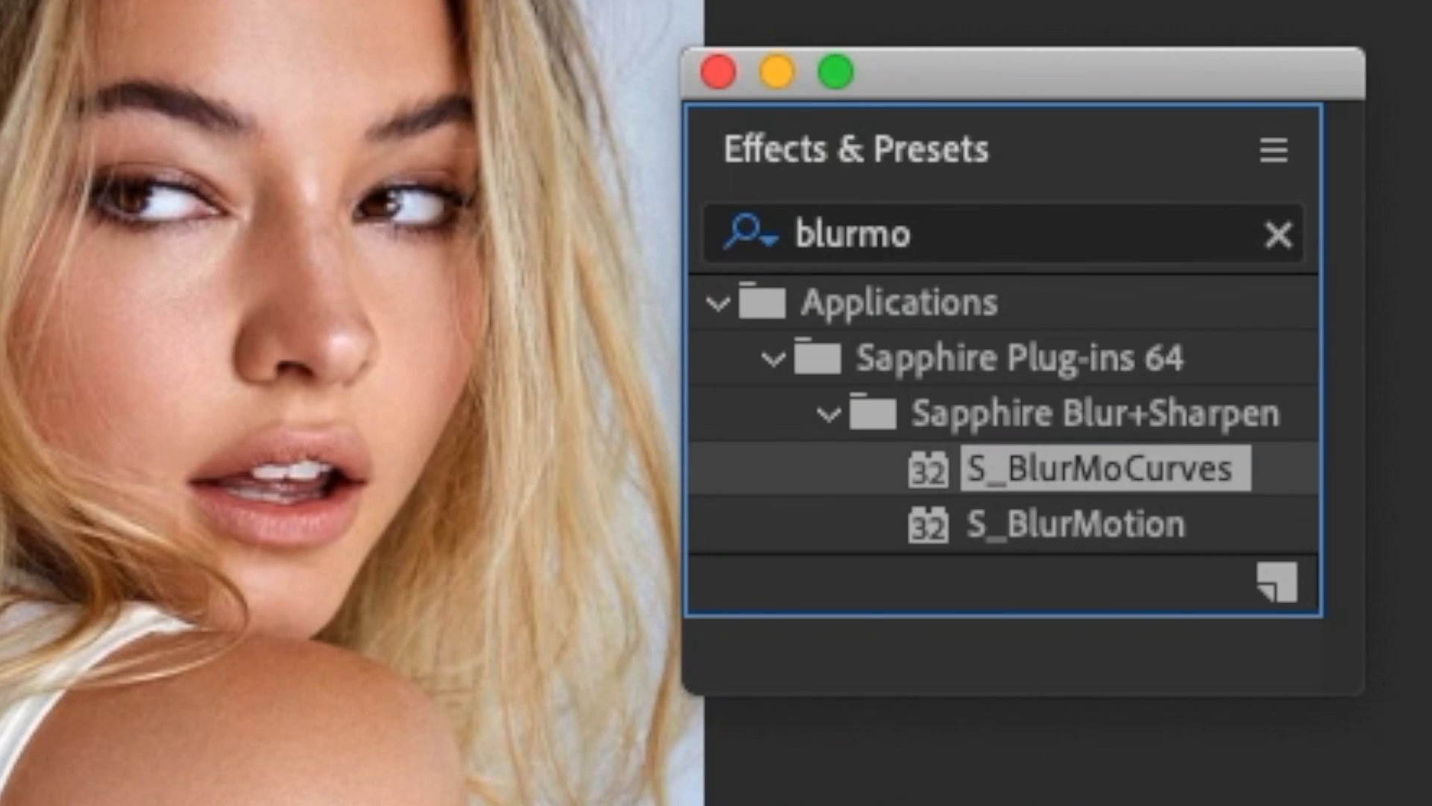
drag(1096, 479, 924, 805)
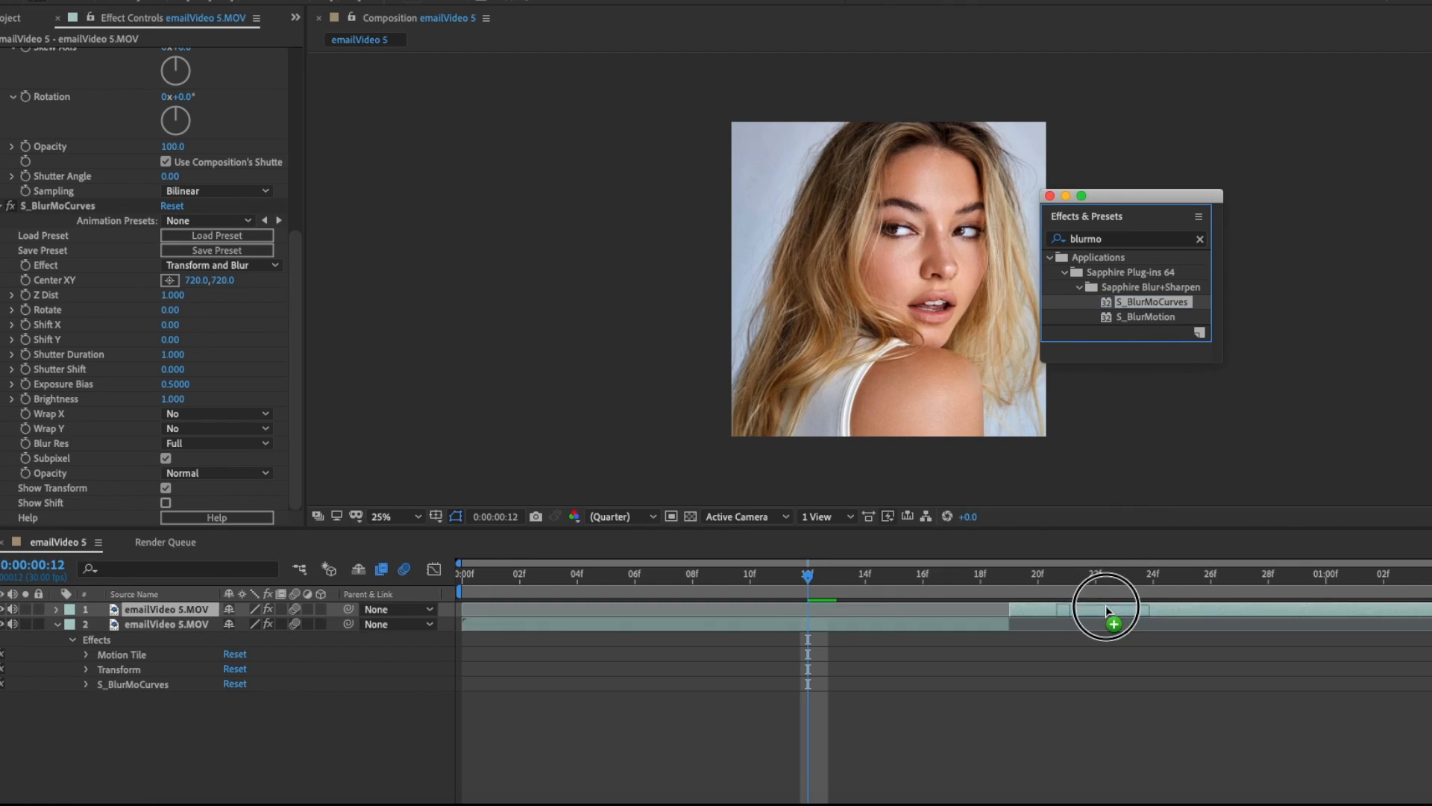
drag(1106, 608, 1106, 606)
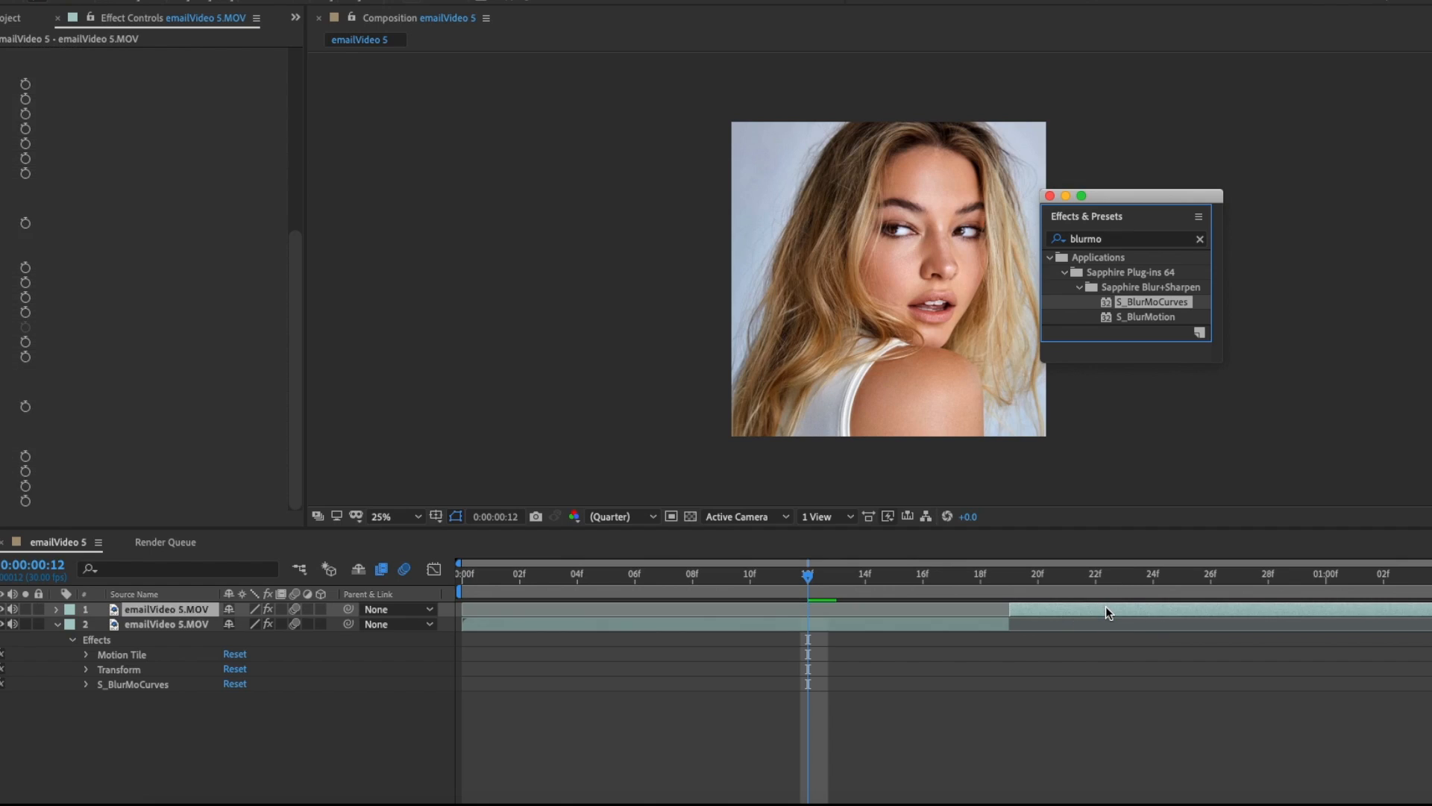
On the first clip, keyframe Transform's Skew and Skew Axis from frame 11, setting Skew 50 and Skew Axis -50° at frame 18
click(817, 625)
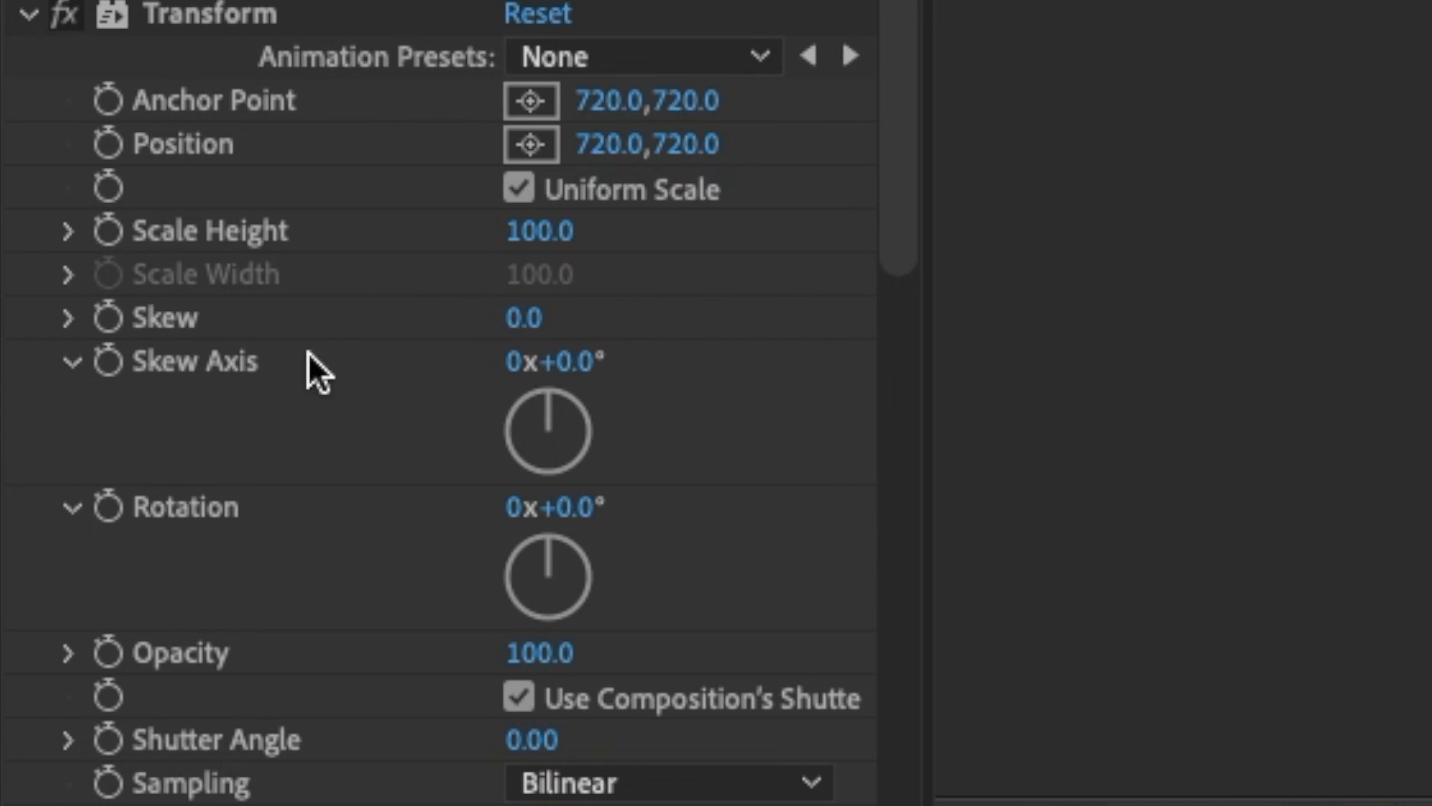
click(108, 317)
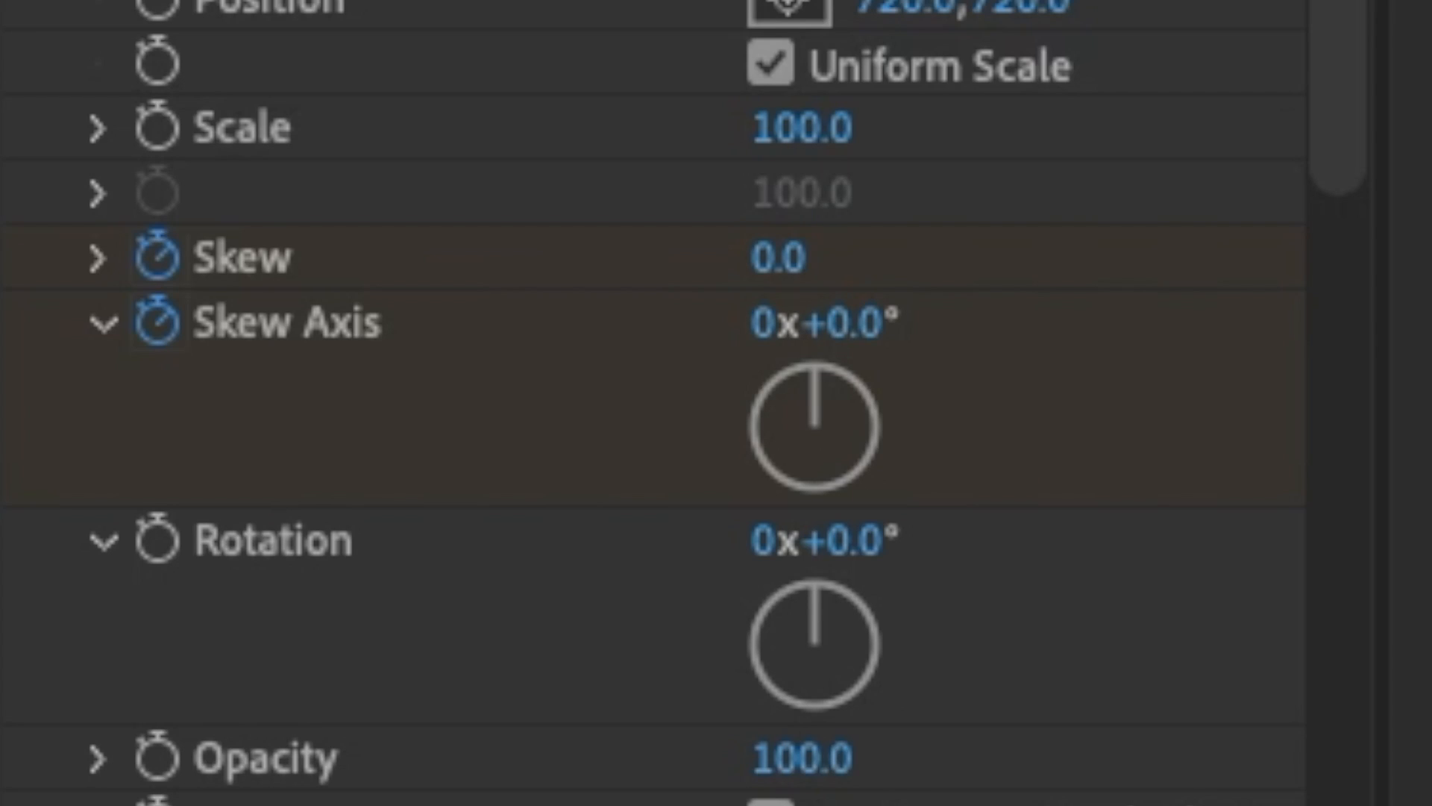
click(772, 253)
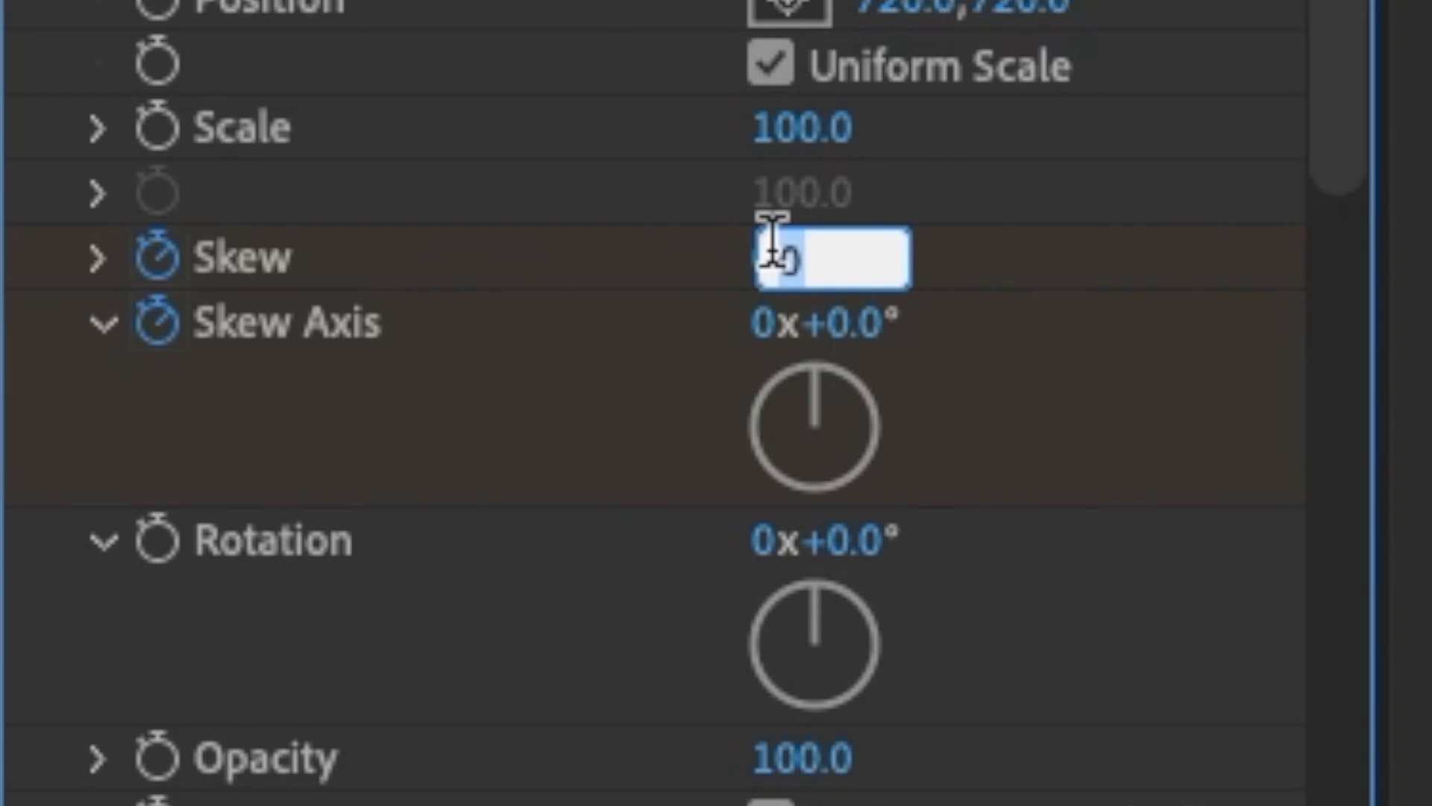
text(5)
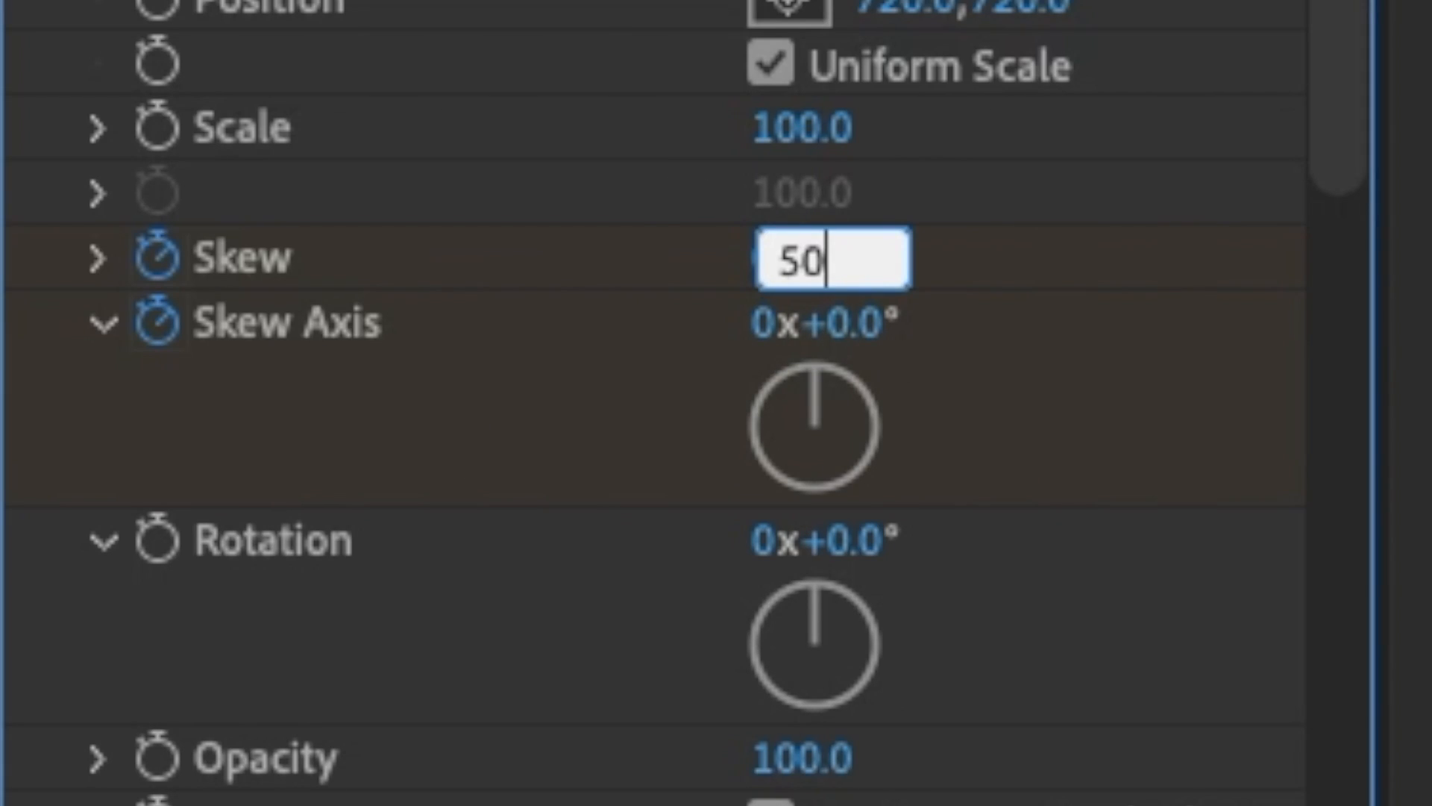
key(Return)
click(853, 305)
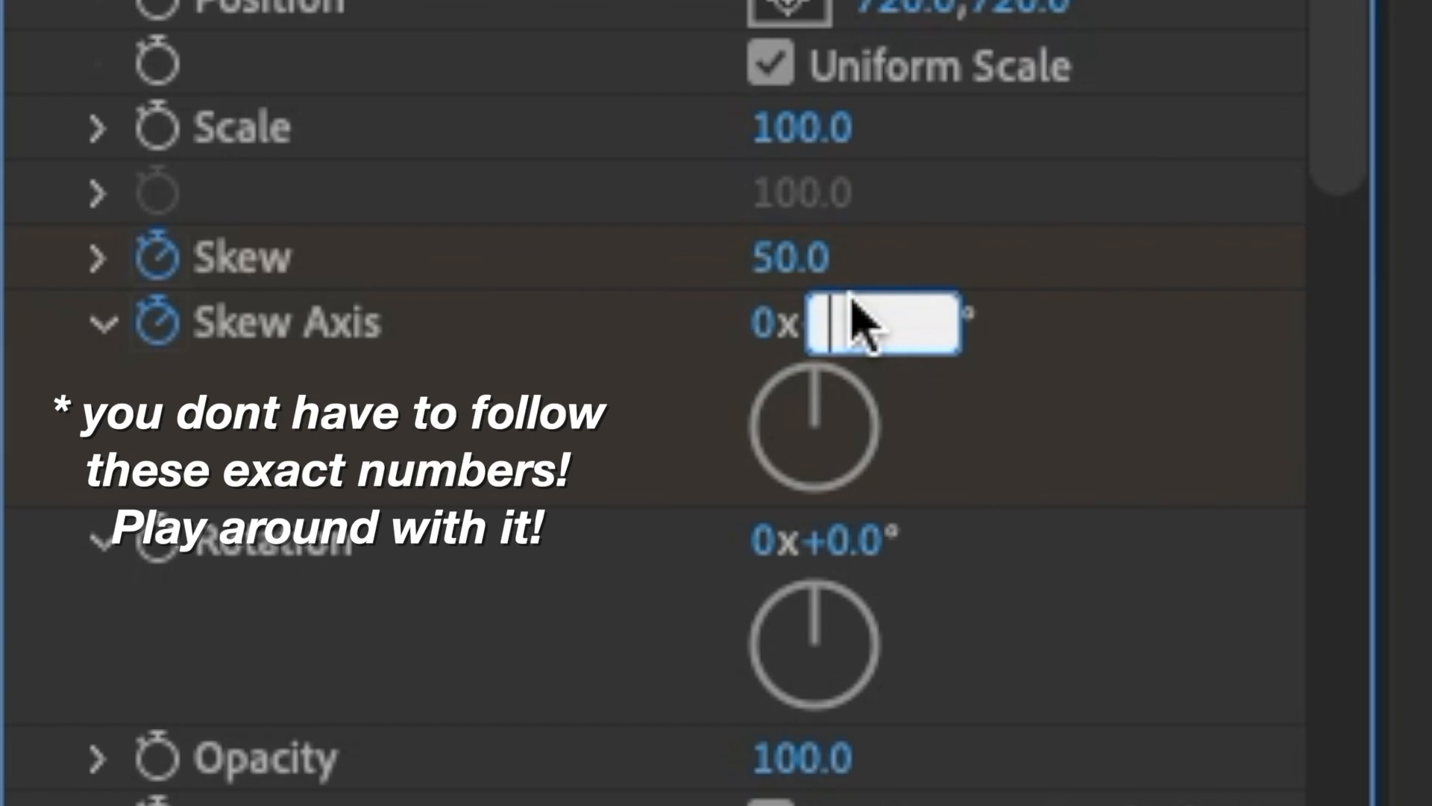
text(-50)
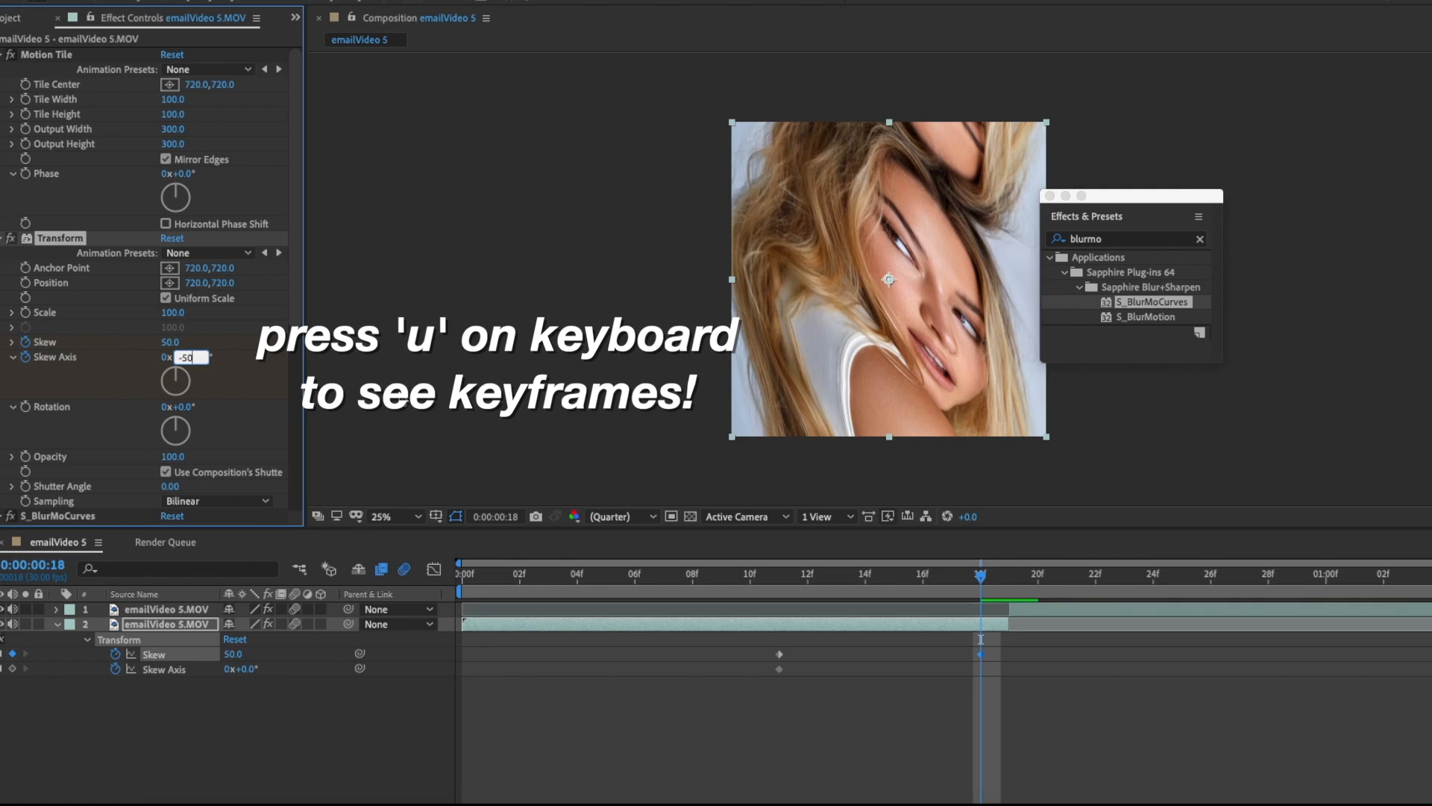
click(543, 473)
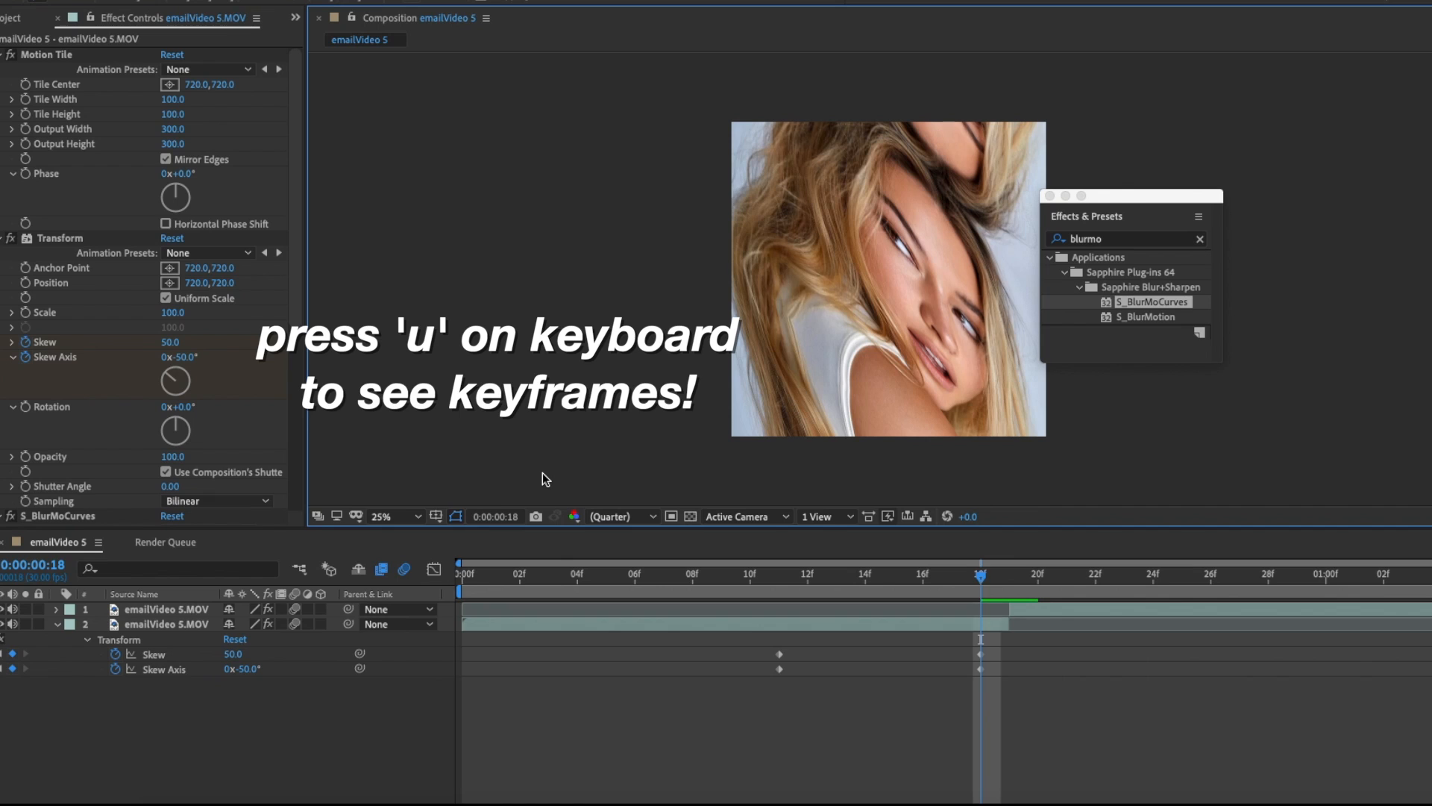
Apply Easy Ease to all Skew and Skew Axis keyframes of the first clip
drag(1046, 662, 768, 679)
right_click(777, 654)
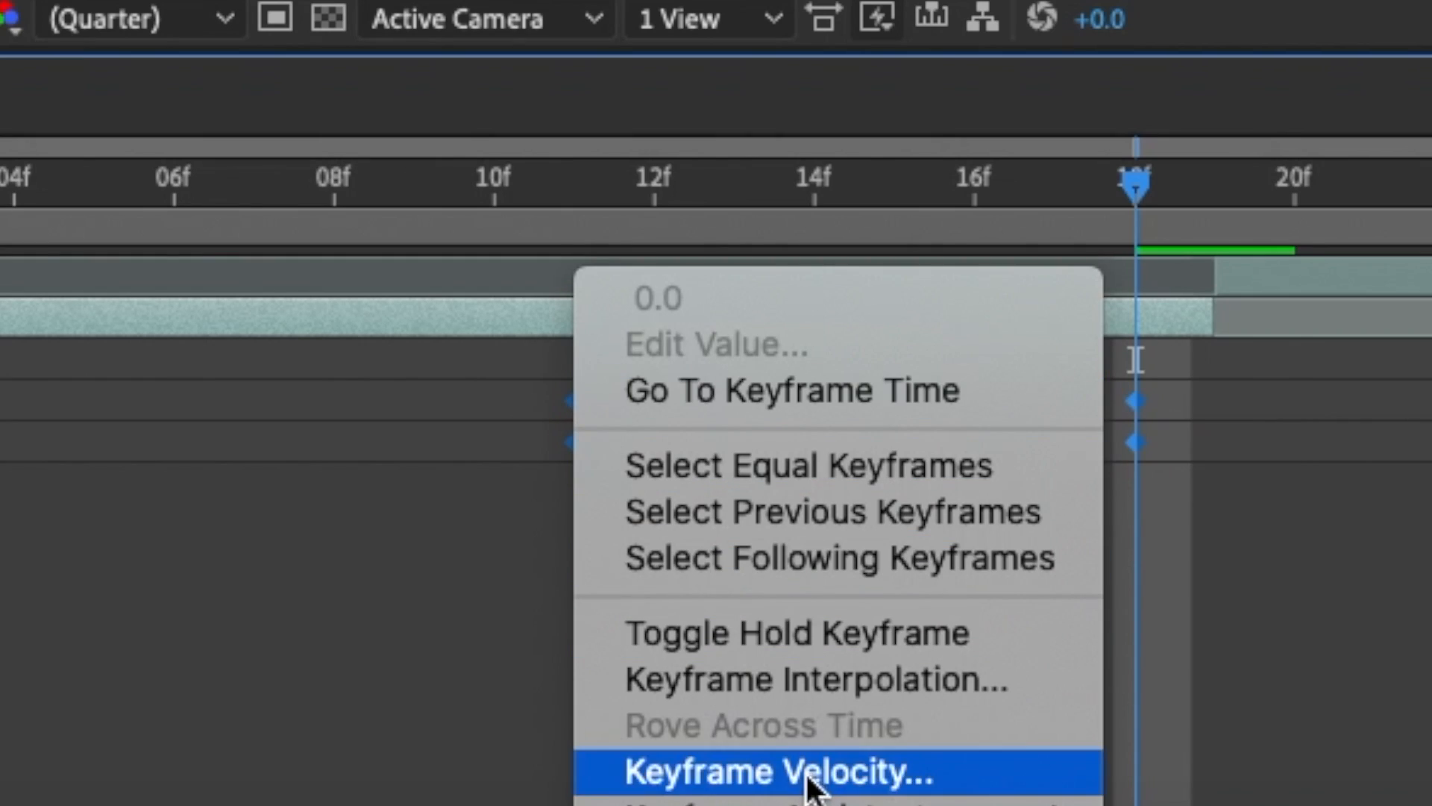
mouse_move(820, 801)
click(1272, 543)
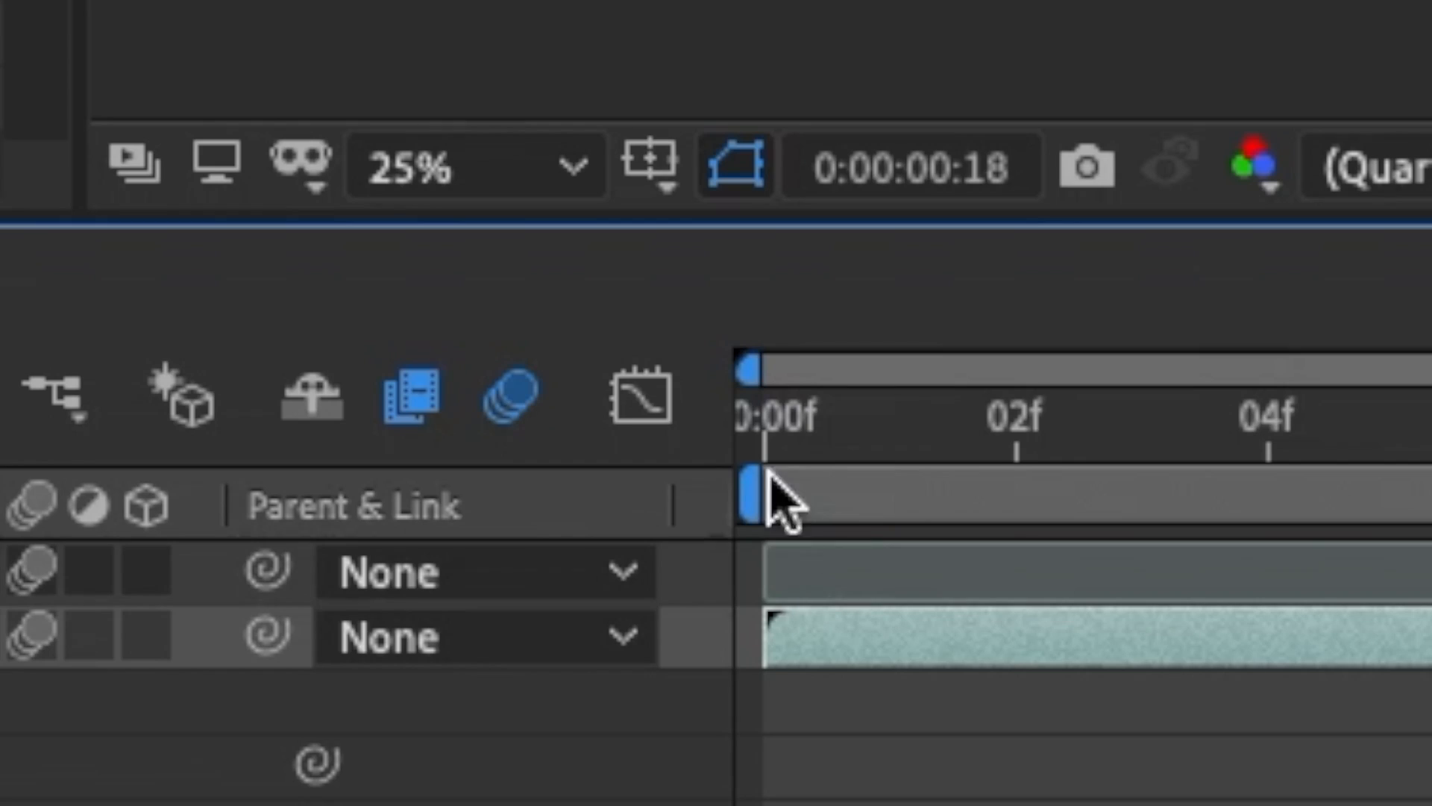
In the graph editor, reshape the first clip's Skew and Skew Axis curves to start slowly and steepen toward the last keyframes
click(670, 401)
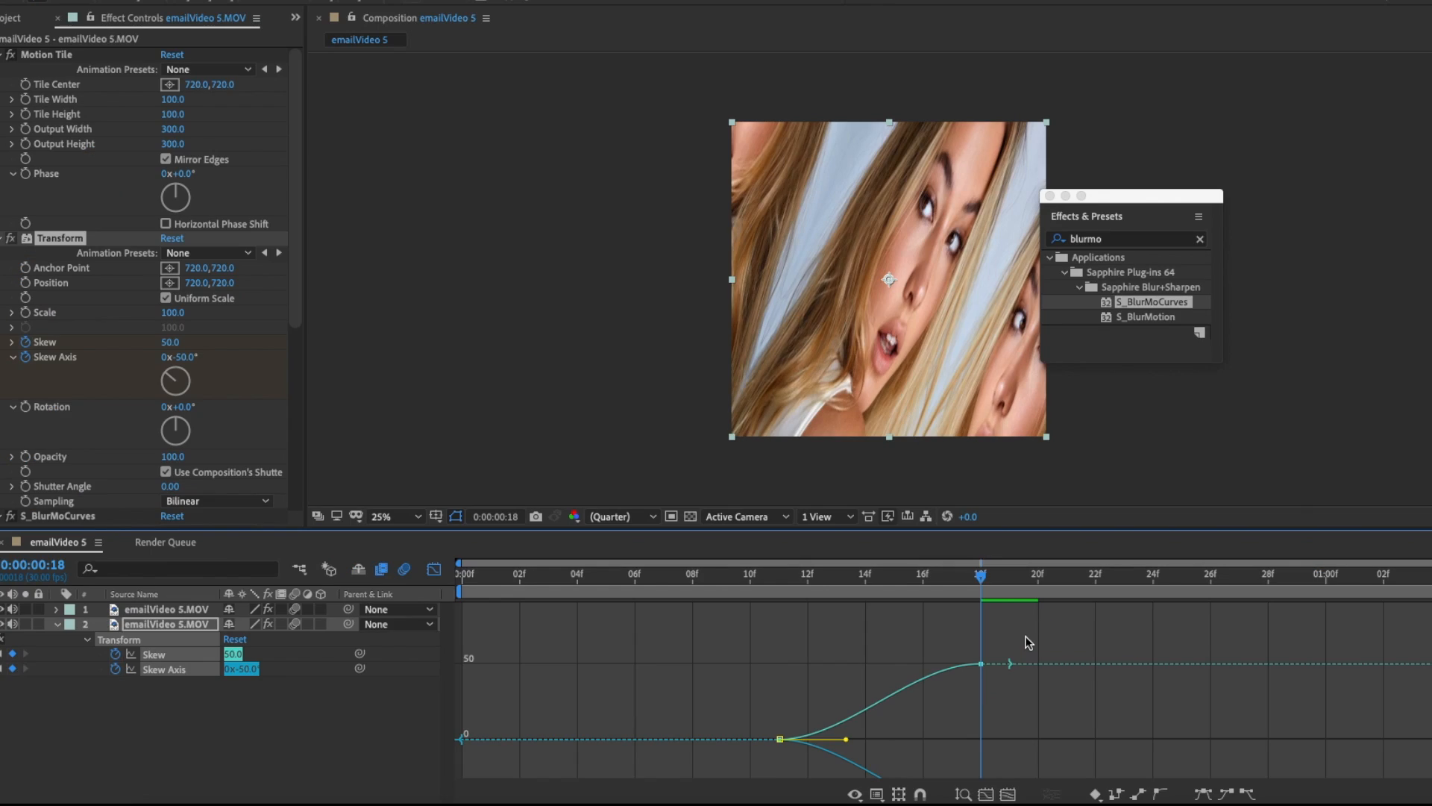
drag(1025, 637, 739, 757)
drag(980, 578, 952, 597)
drag(912, 663, 971, 716)
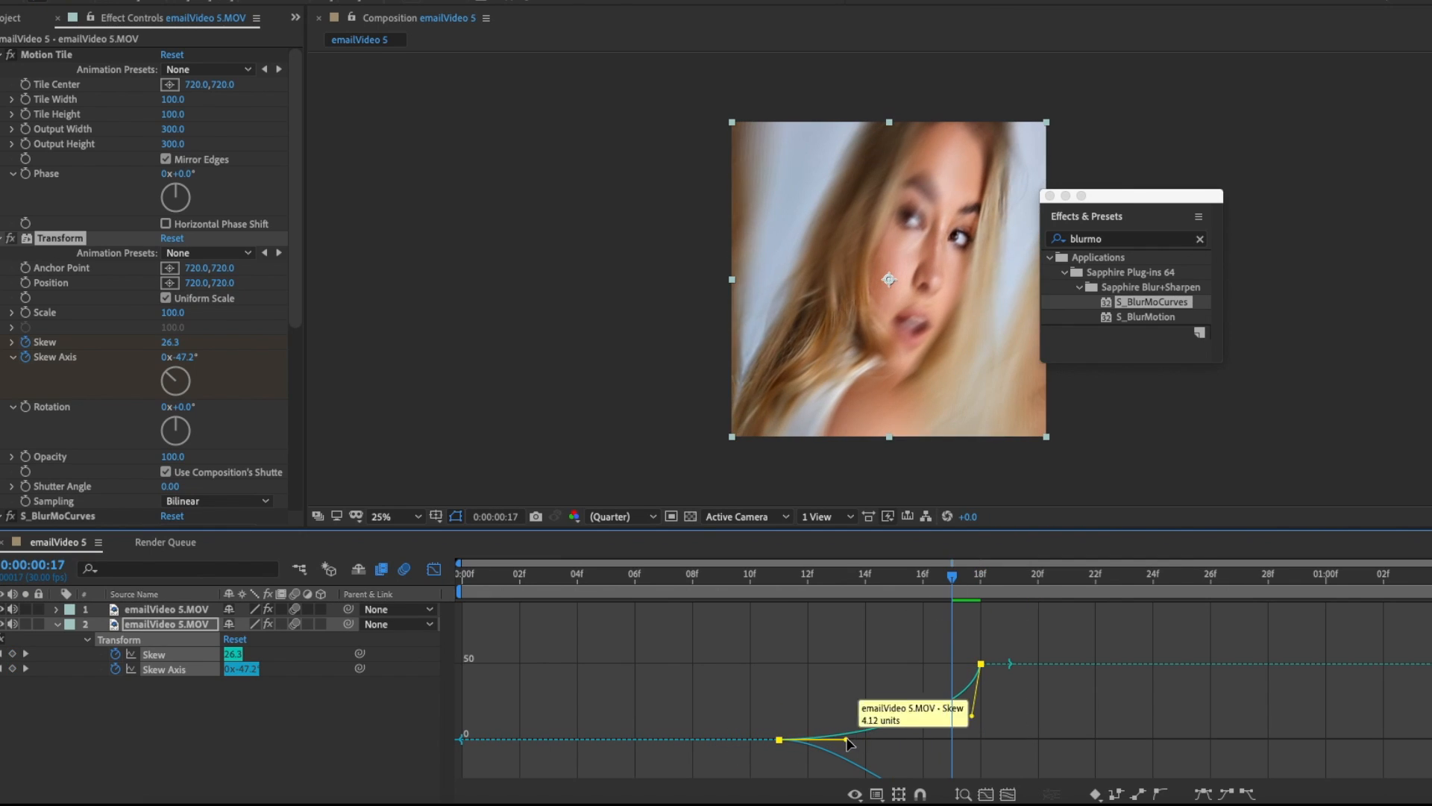
drag(846, 739, 937, 736)
scroll(942, 731, down, 3)
drag(1023, 658, 918, 727)
drag(912, 710, 955, 636)
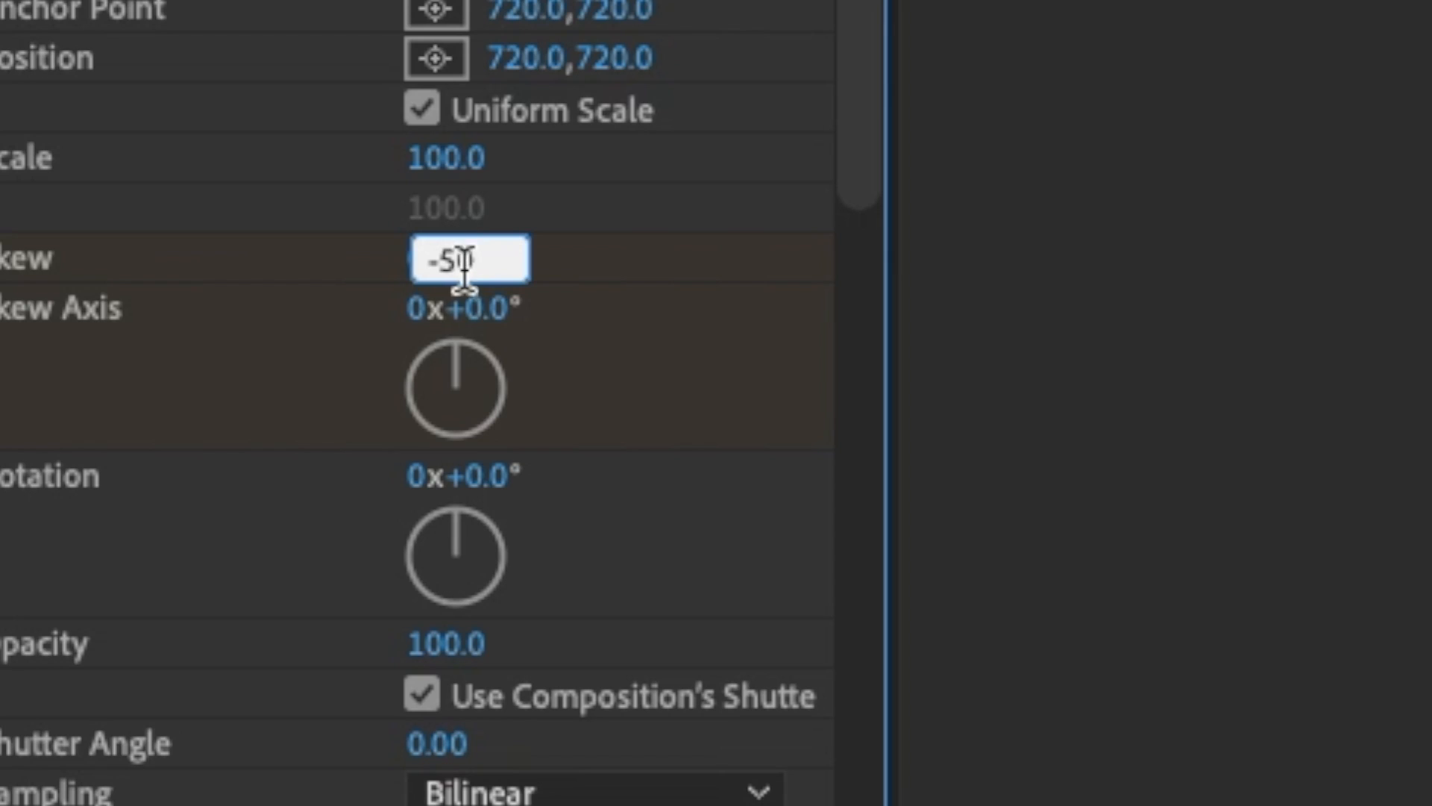
At frame 19 on the second clip, set Skew to -50 and Skew Axis to 50°, and reveal its keyframes
key(Return)
click(183, 356)
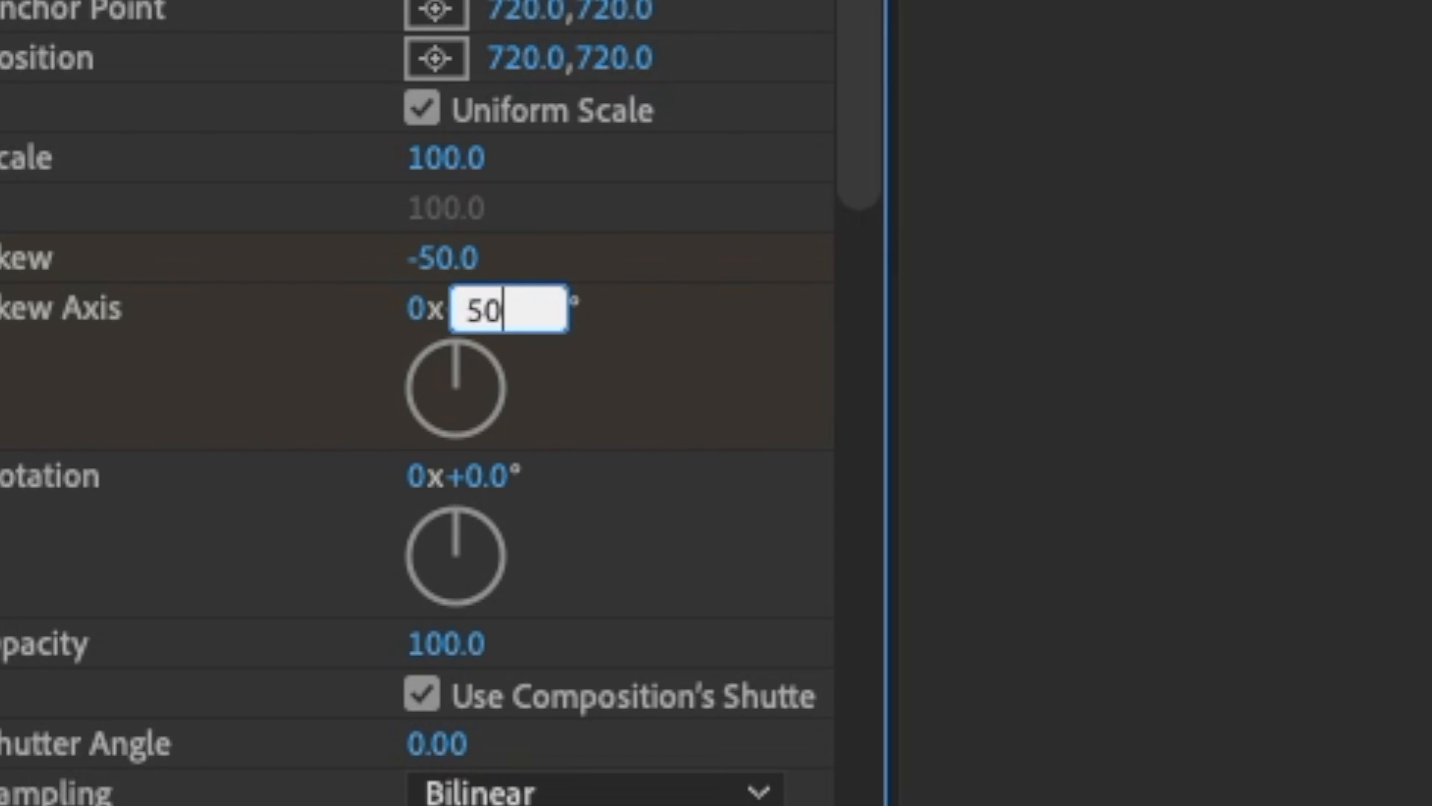
text(50)
key(Return)
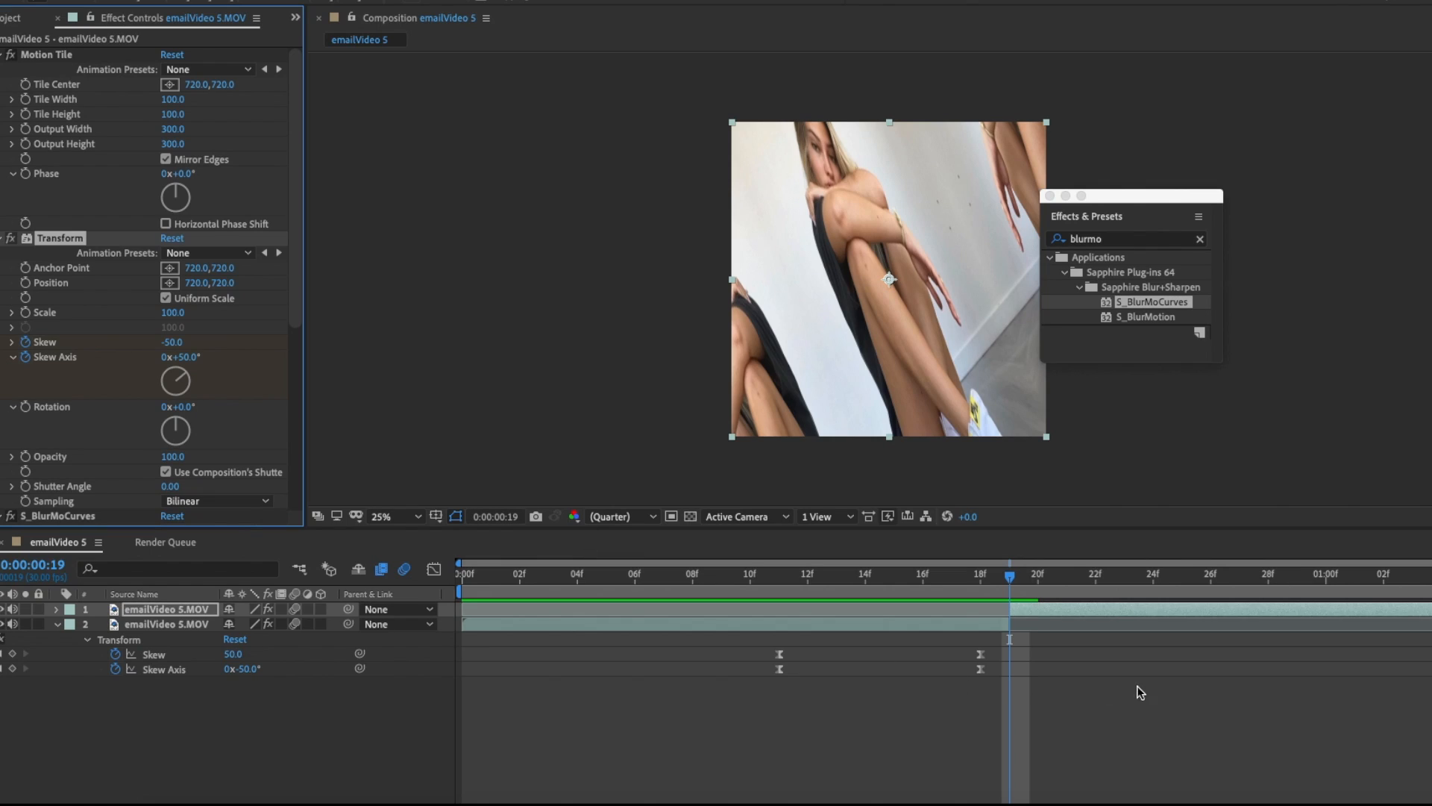
key(u)
At frame 29, reset the second clip's Skew and Skew Axis to 0
drag(1037, 579, 1304, 606)
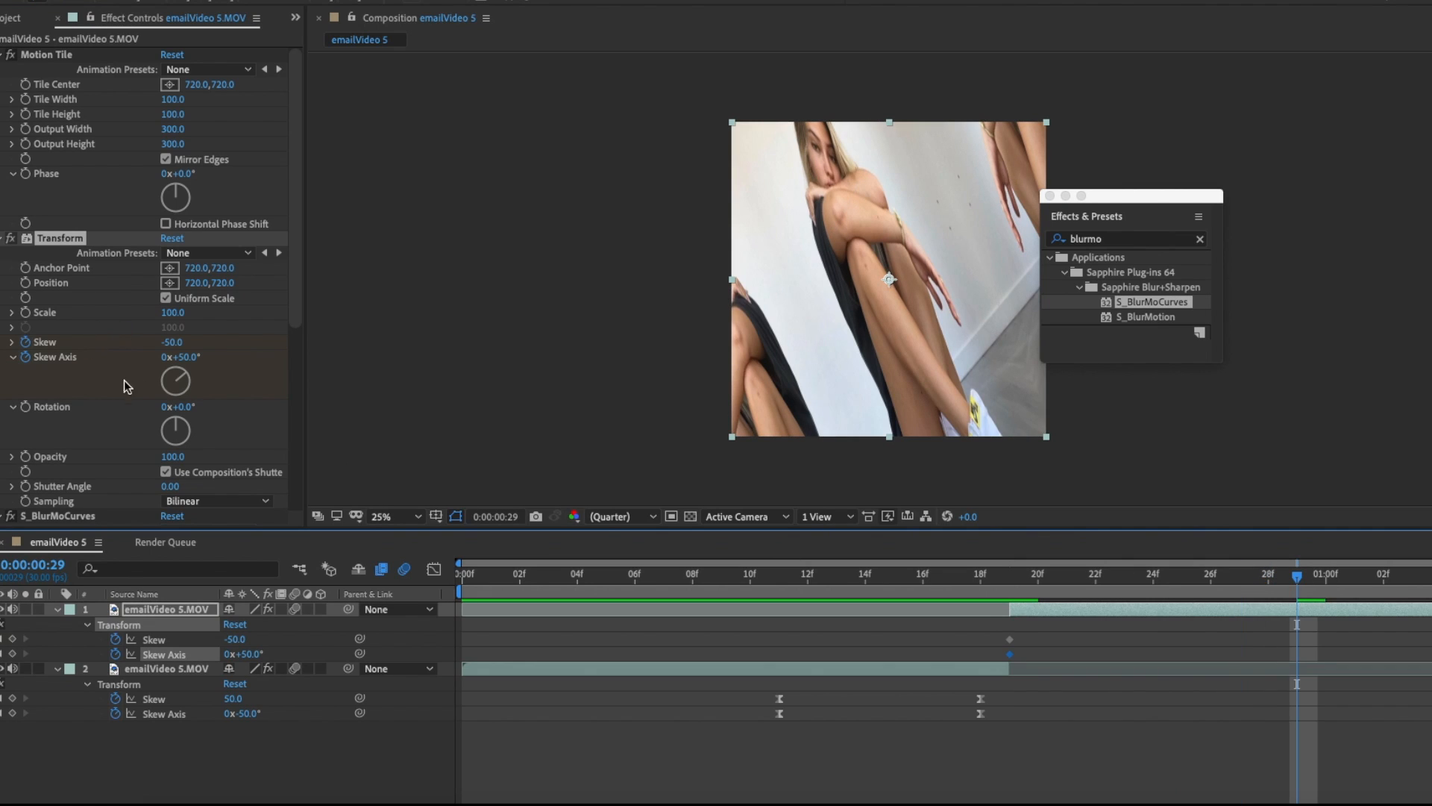
right_click(112, 345)
click(146, 475)
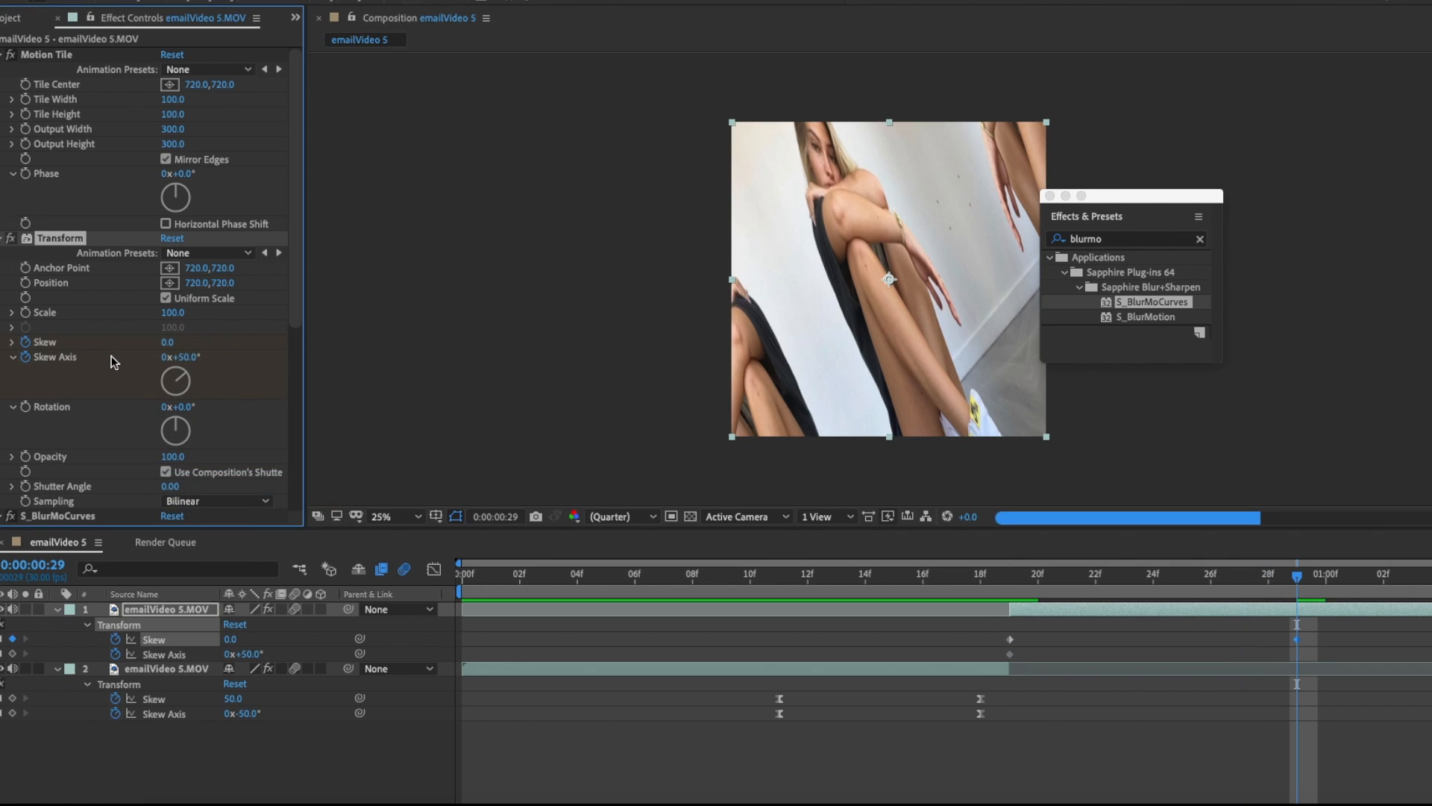
right_click(112, 362)
click(147, 491)
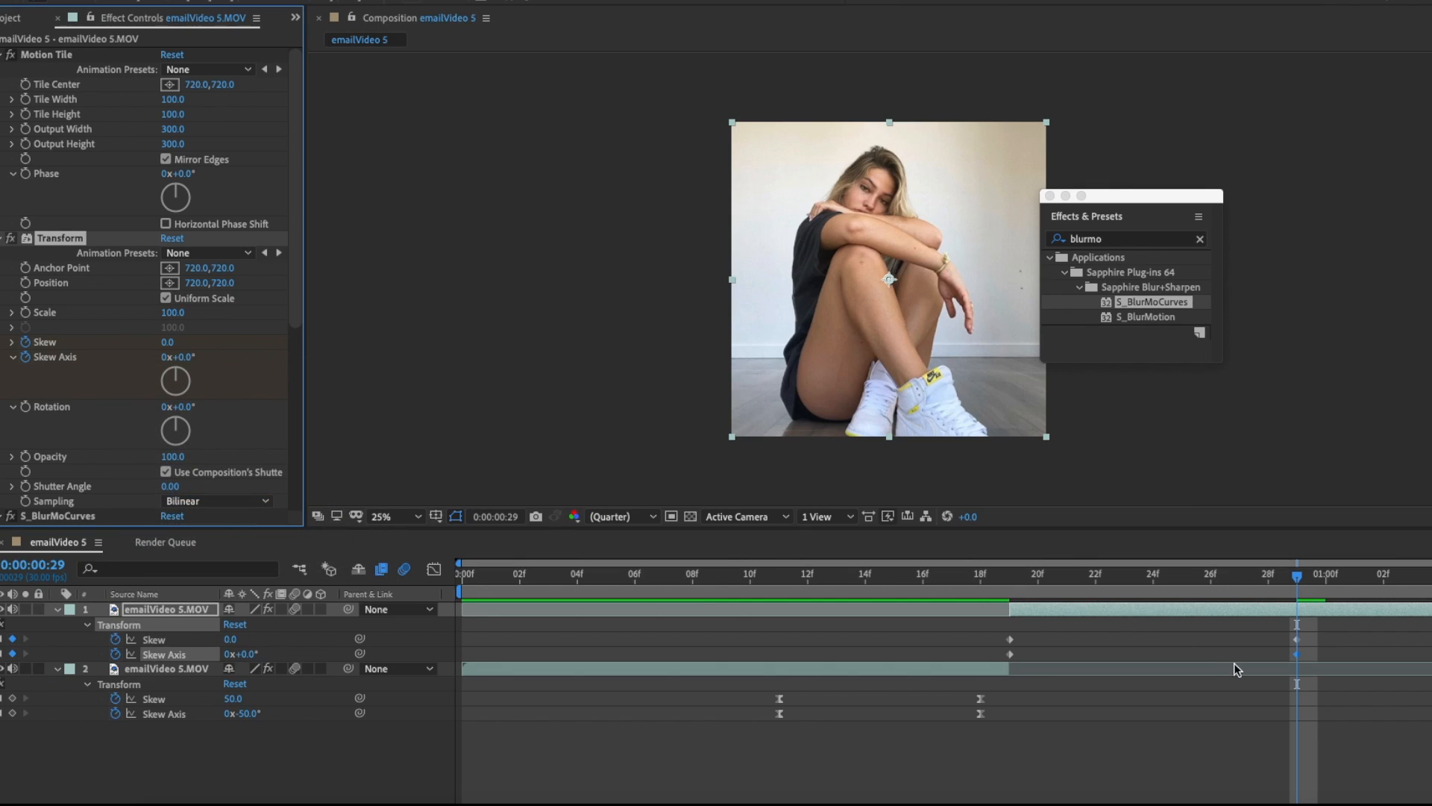
Apply Easy Ease to all Skew and Skew Axis keyframes of the second clip
drag(1335, 630, 968, 663)
right_click(1010, 640)
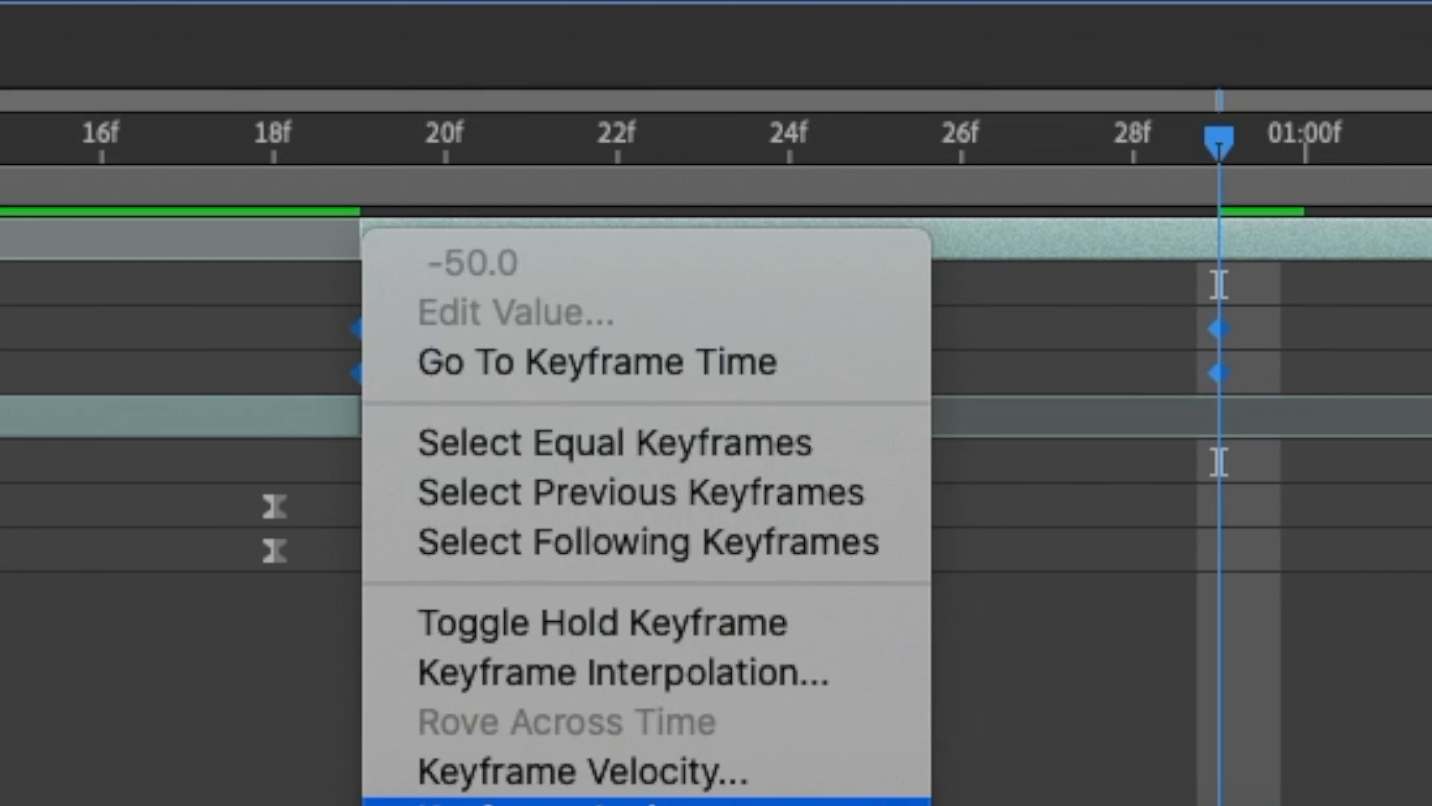
mouse_move(896, 802)
click(1071, 521)
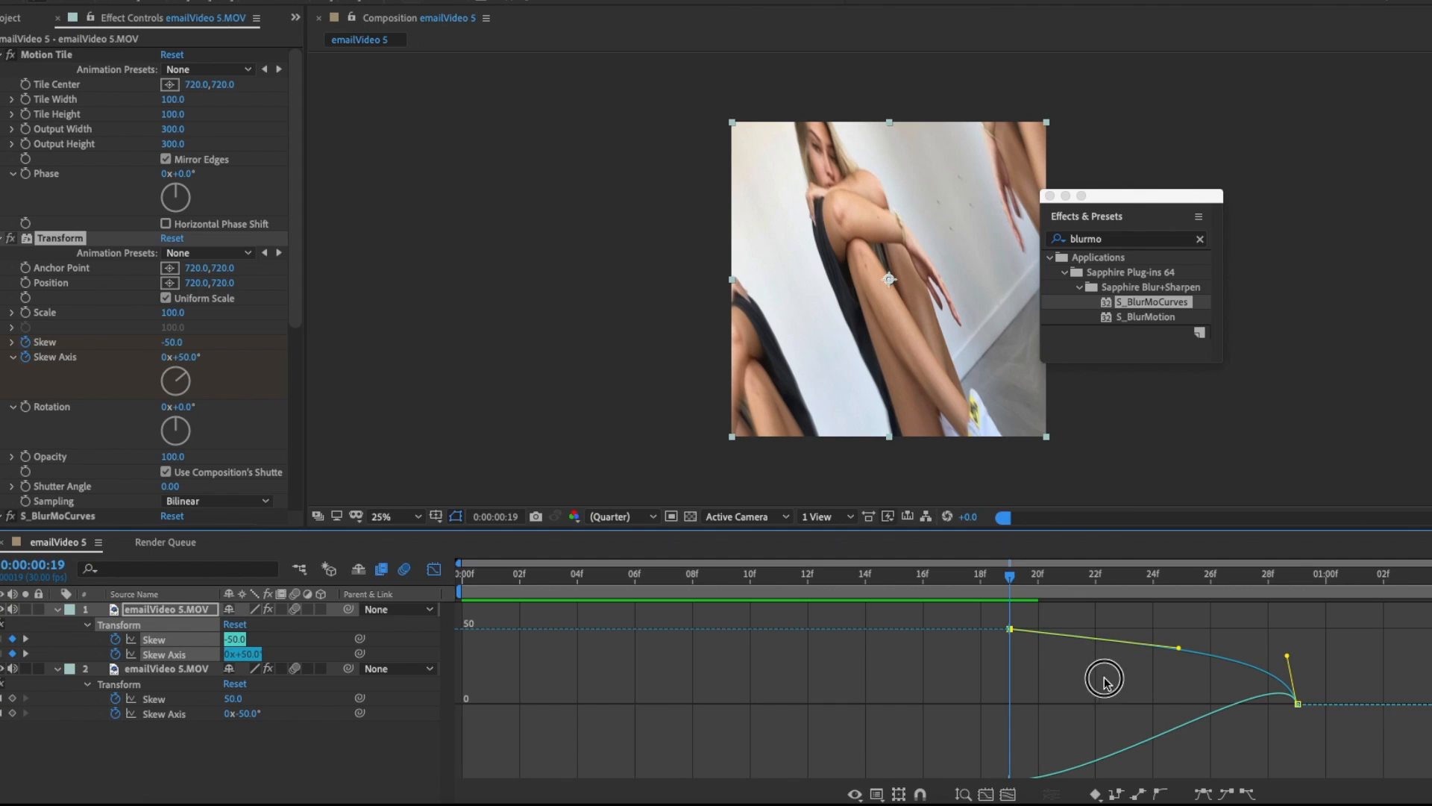
Reshape the second clip's Skew and Skew Axis curves to change fast at the start and ease out toward the last keyframes
drag(1178, 647, 998, 687)
drag(1288, 656, 973, 725)
scroll(1055, 703, down, 3)
drag(1106, 710, 986, 663)
drag(1284, 625, 1048, 670)
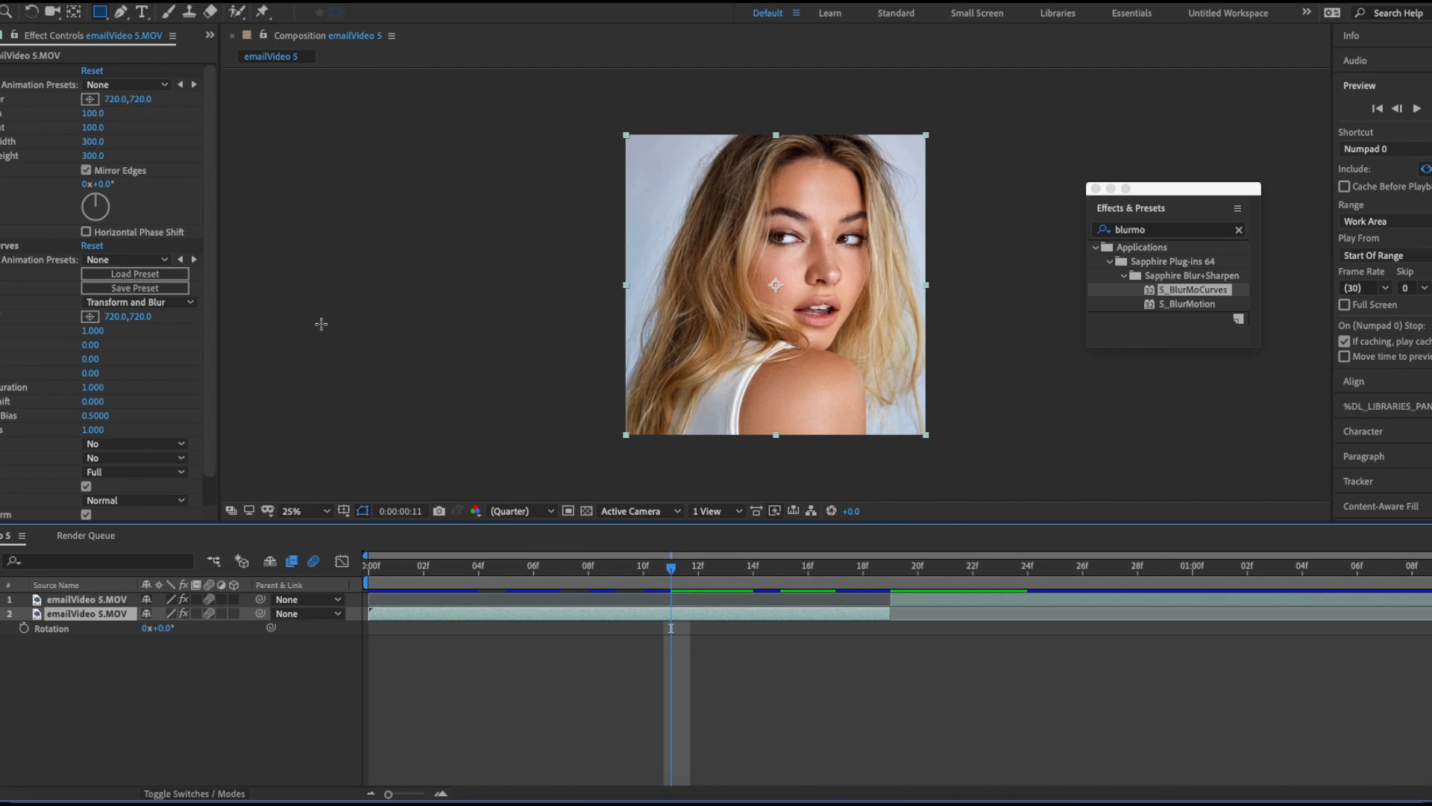
Duplicate the first clip and draw a star-shaped mask over the woman's face on the upper copy at frame 11
click(616, 610)
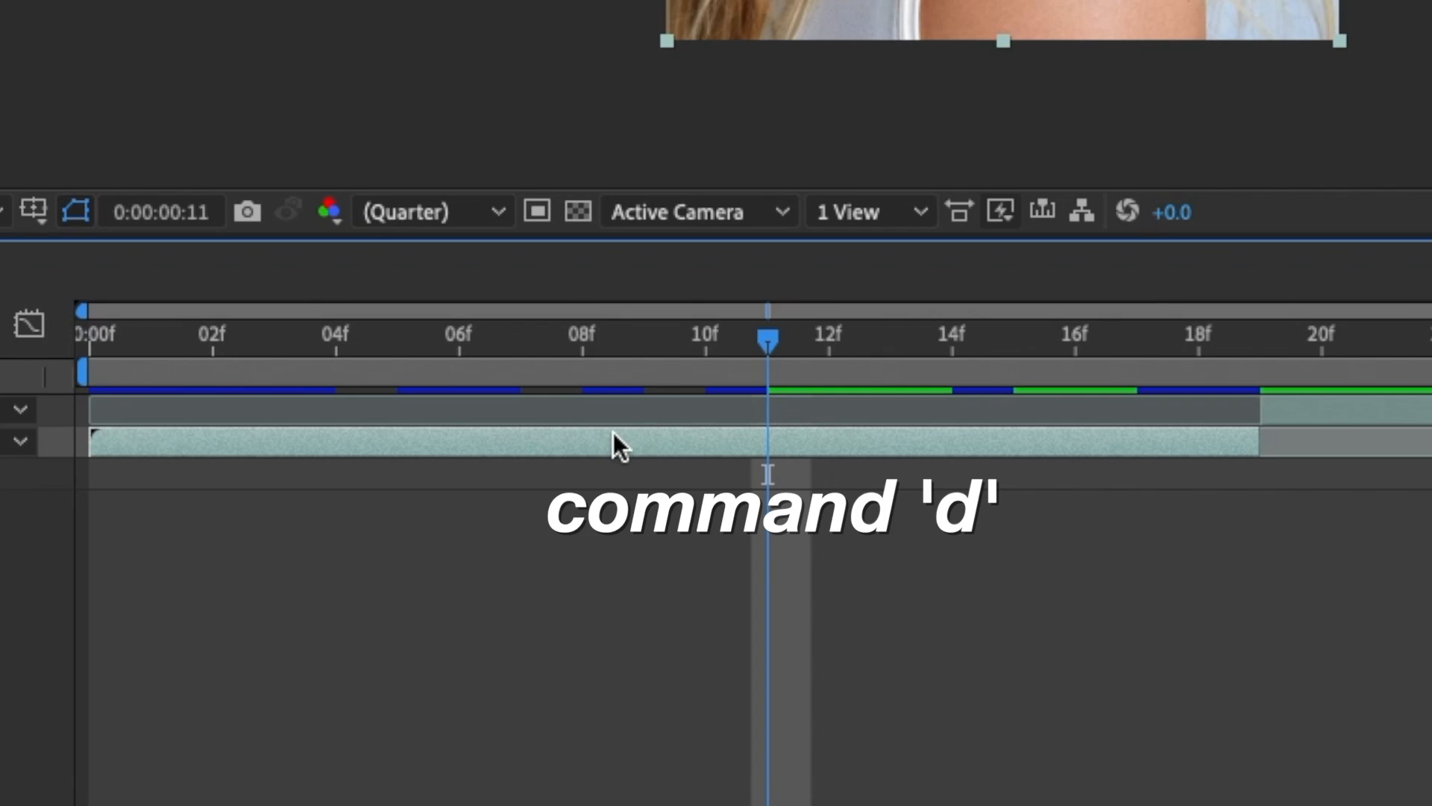
key(super+d)
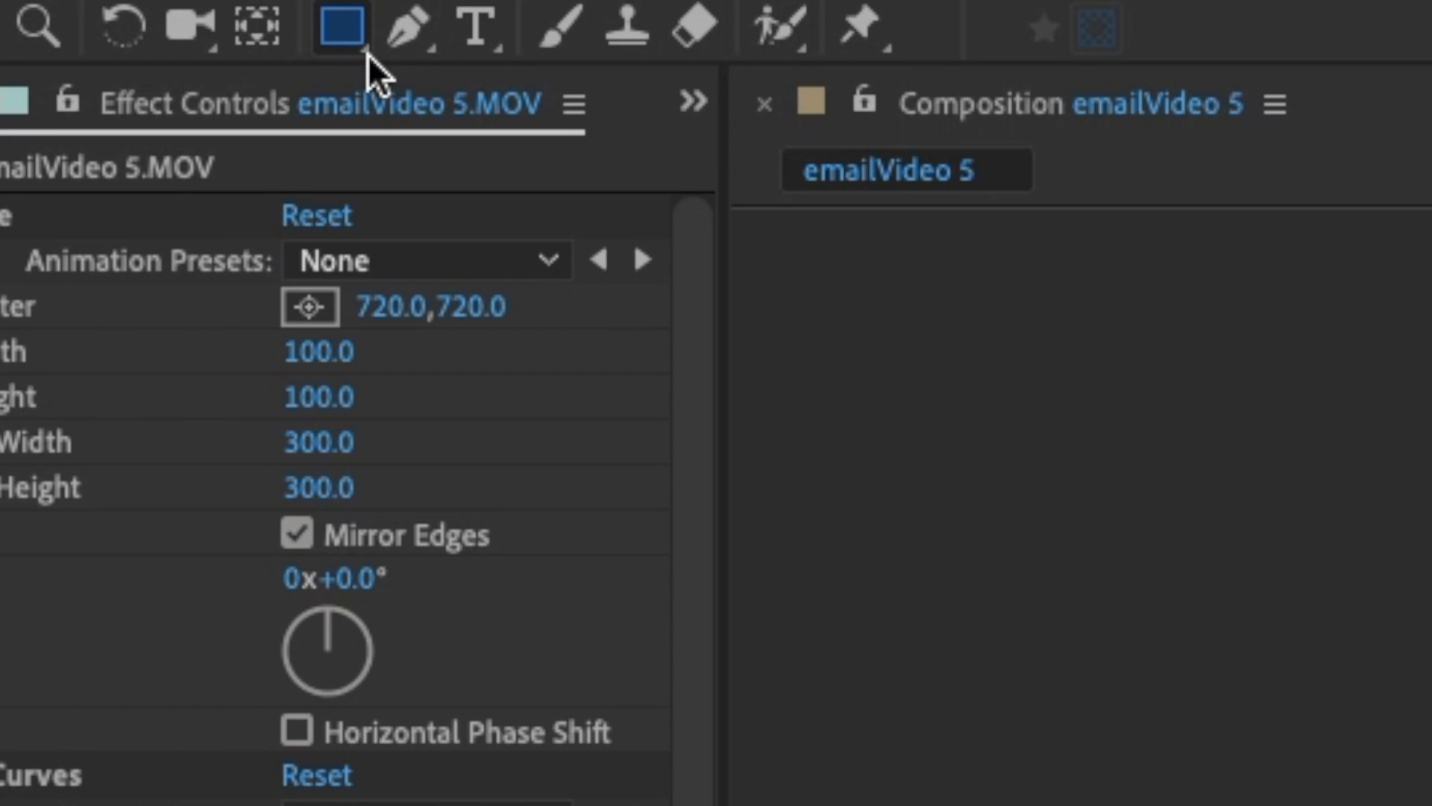
drag(103, 13, 160, 70)
drag(533, 224, 544, 257)
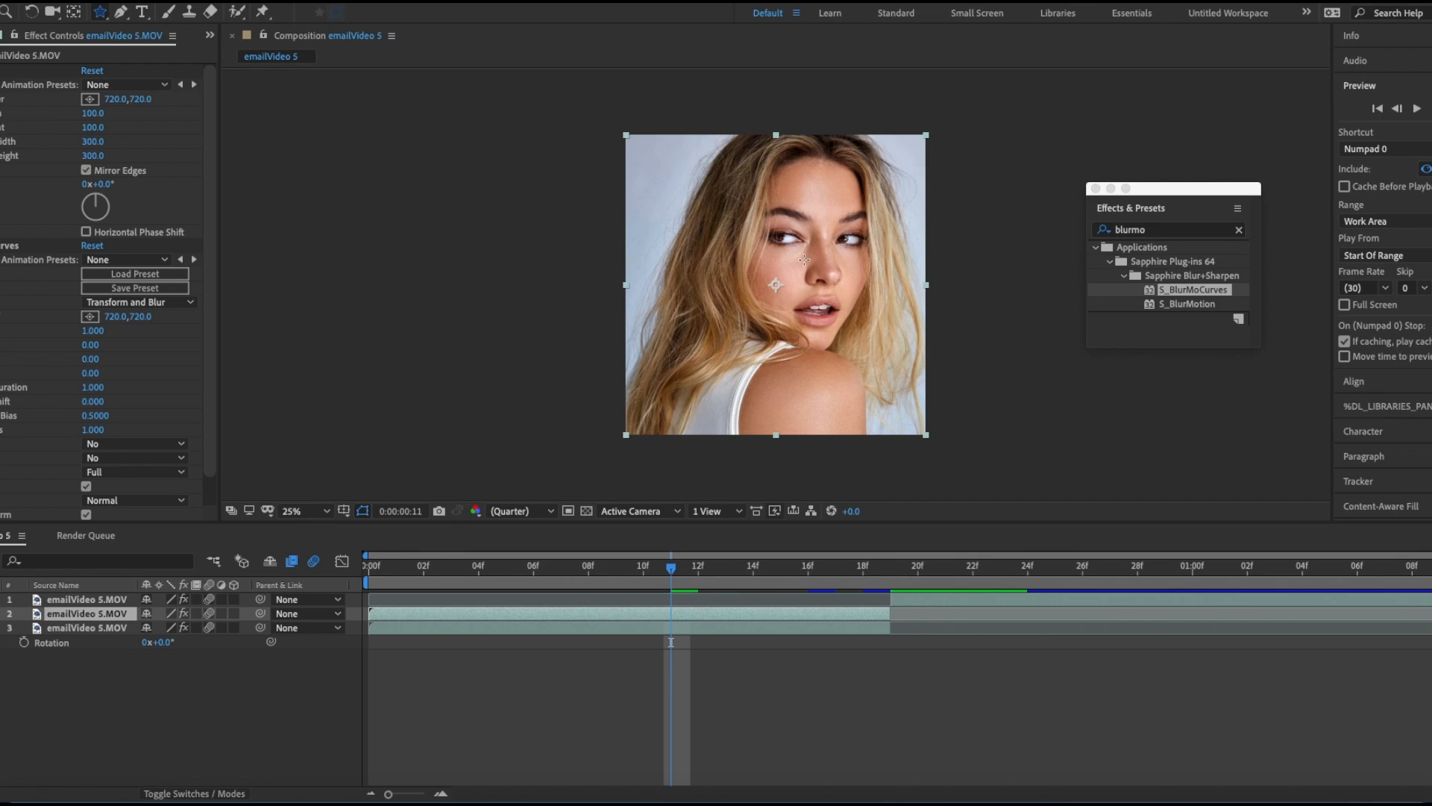
drag(804, 260, 758, 321)
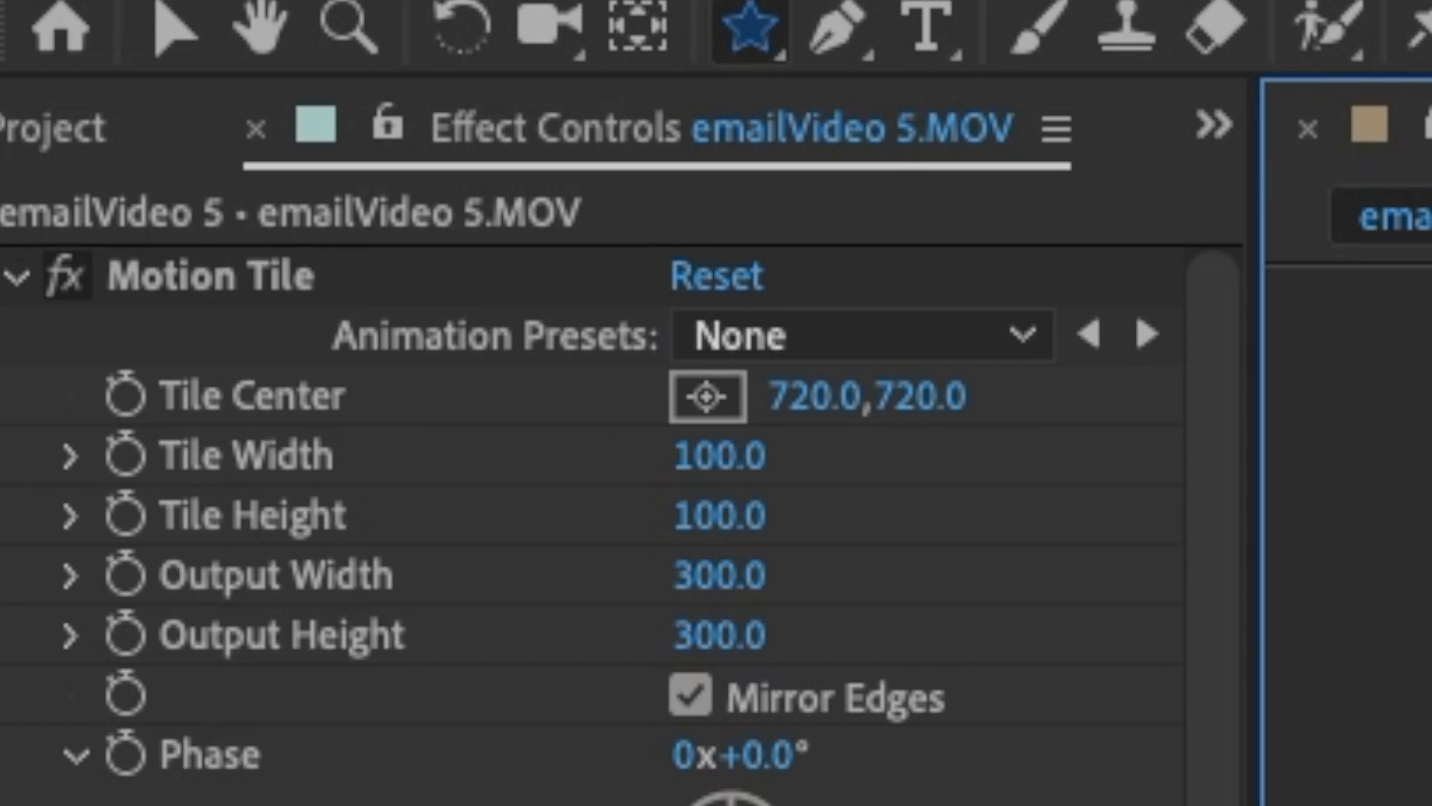
click(186, 34)
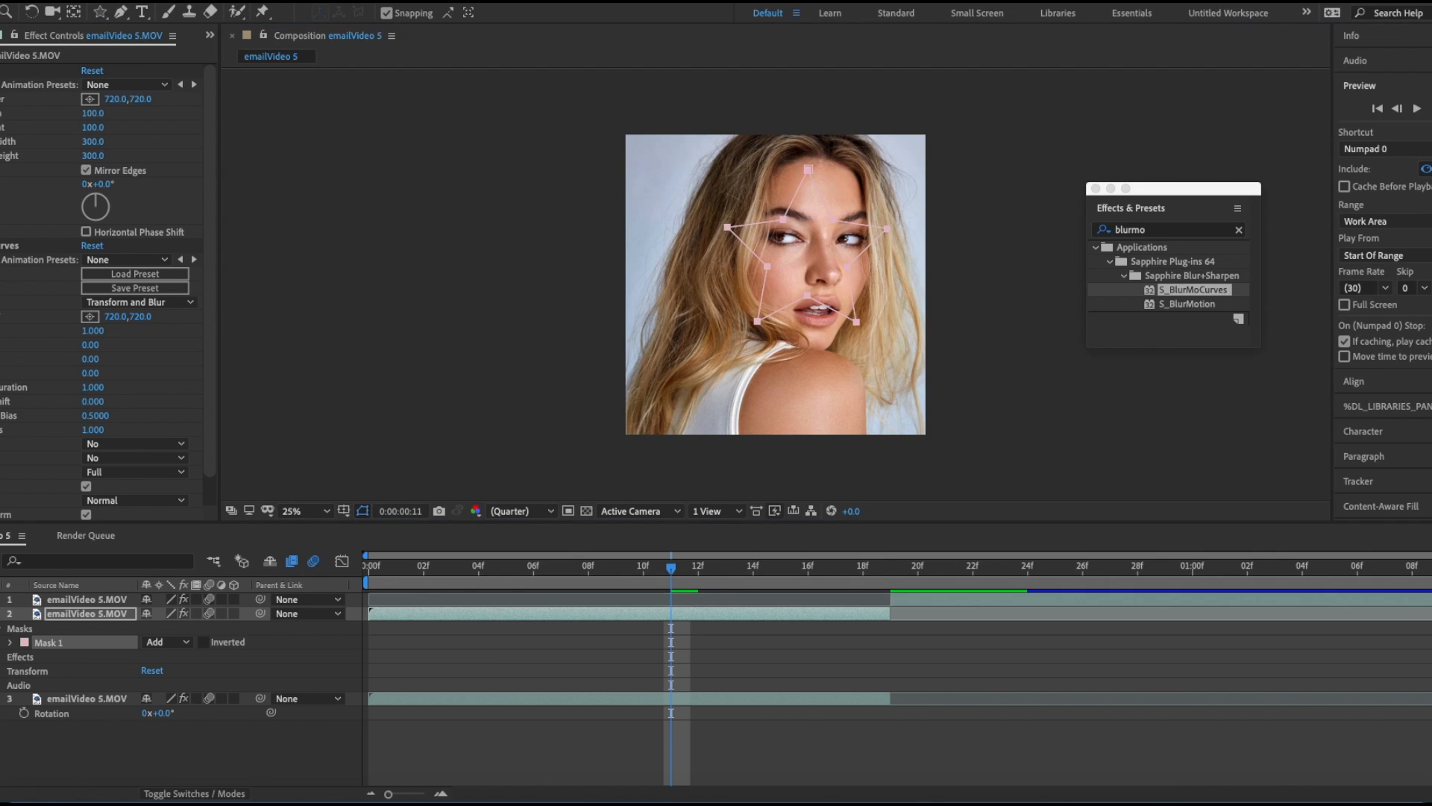
Move the star mask lower over the woman's face and place the masked copy's anchor point at the star's centre
drag(784, 224, 762, 251)
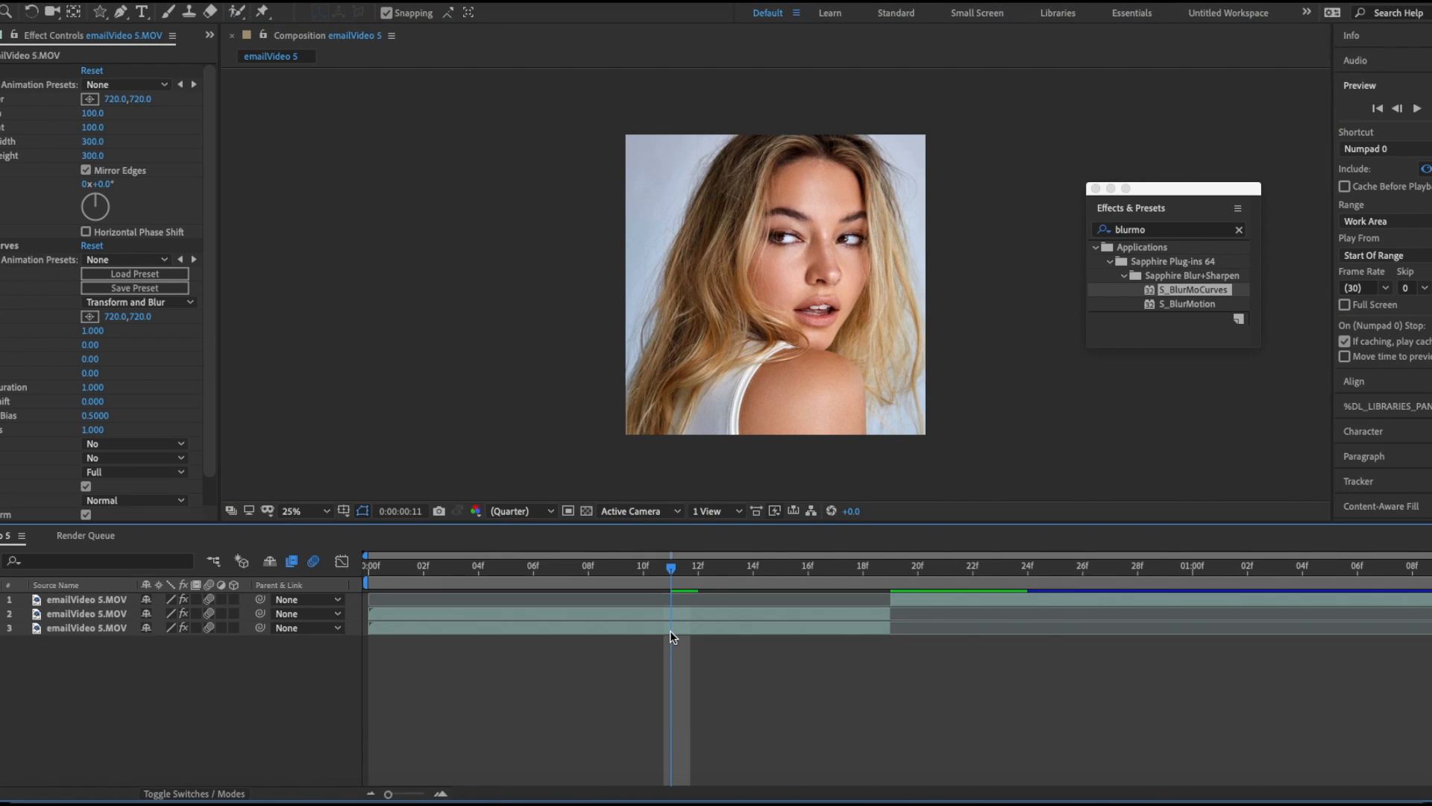
click(674, 614)
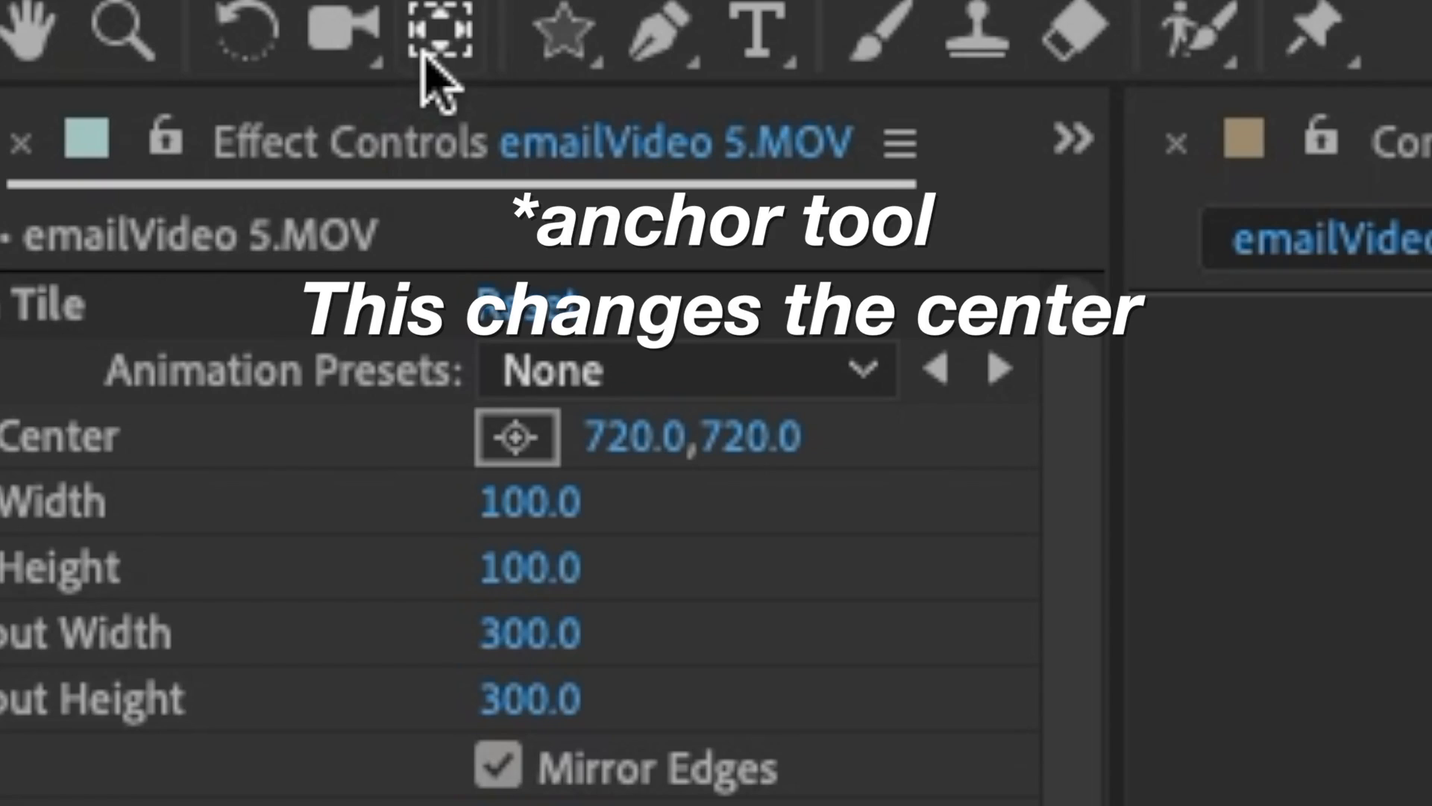
click(423, 53)
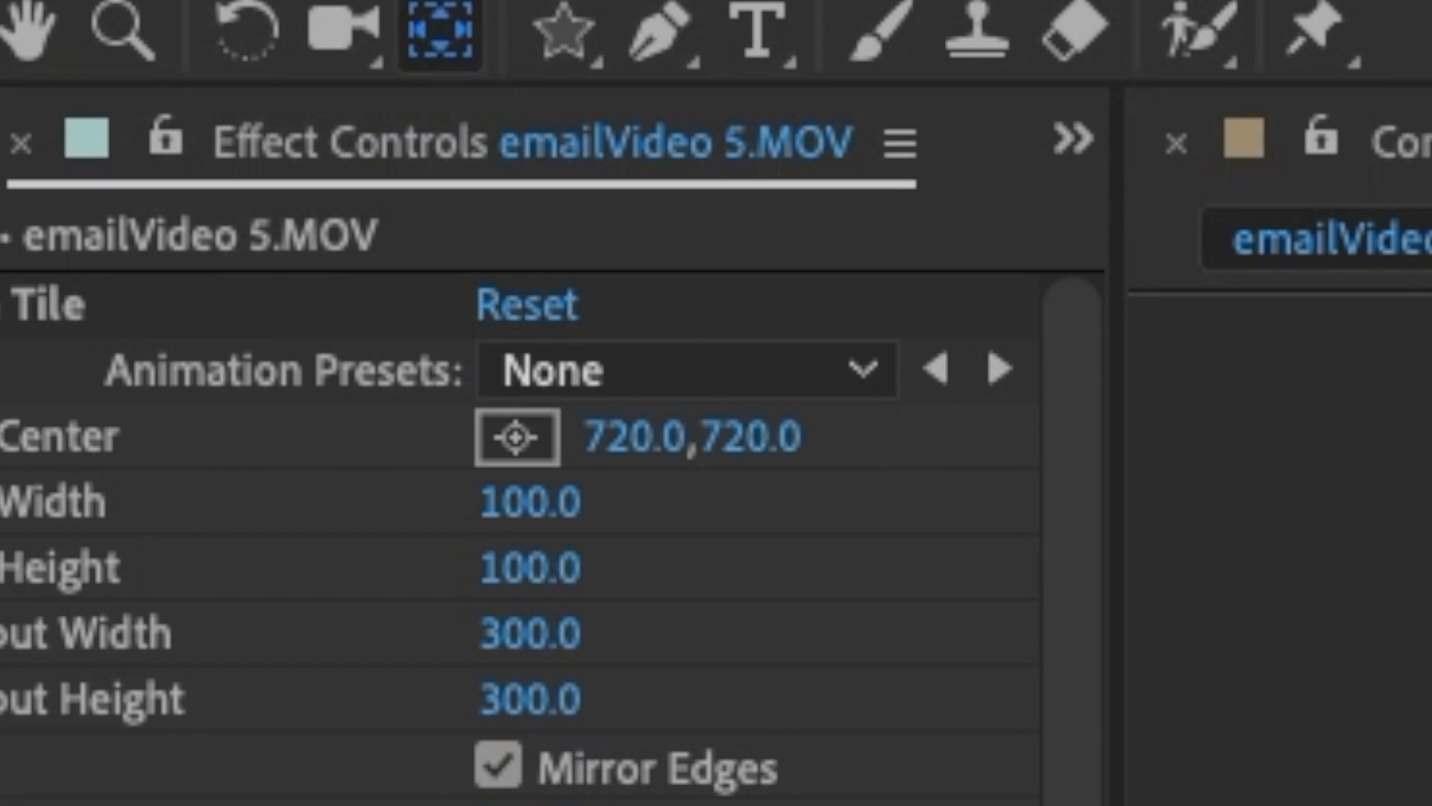
drag(789, 282, 786, 284)
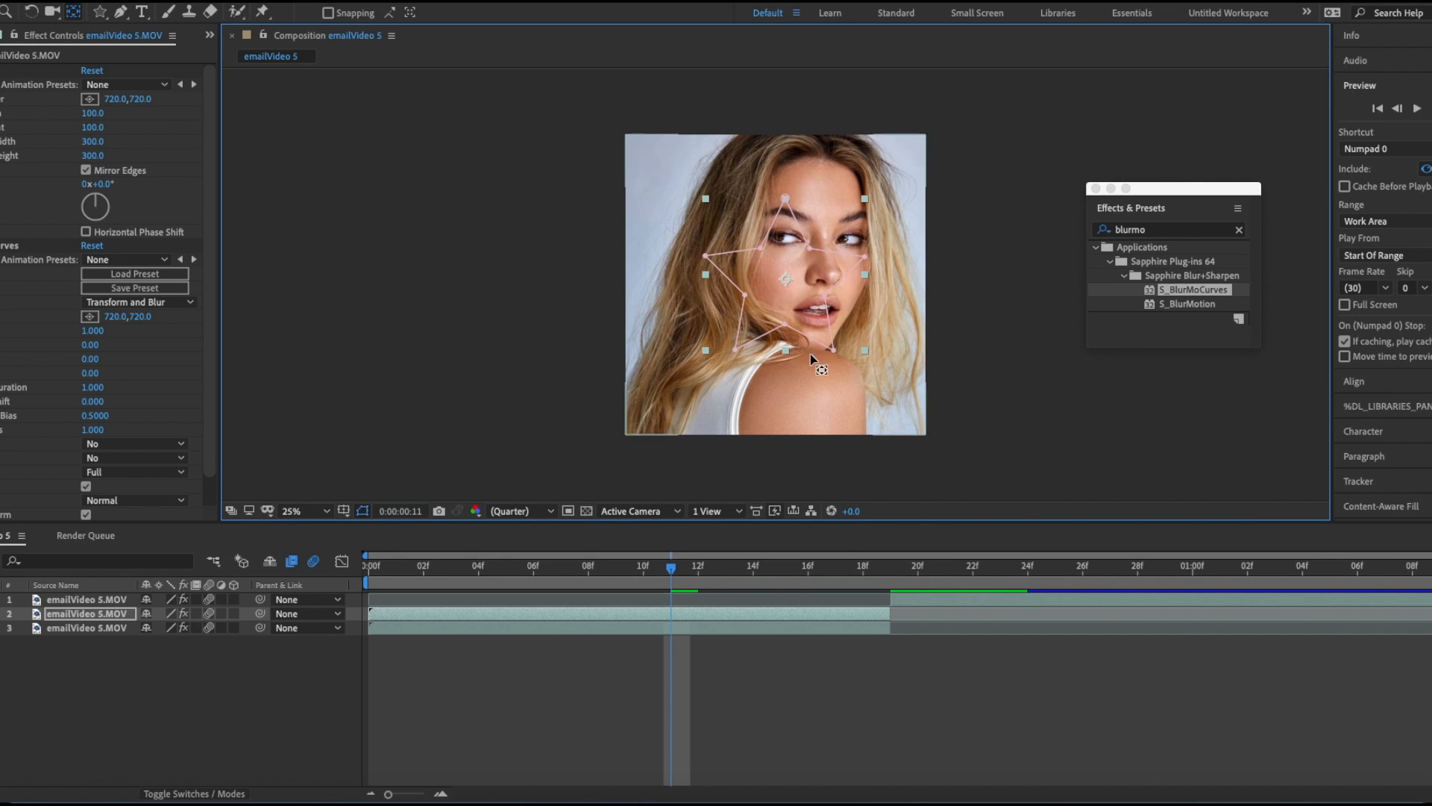
click(0, 12)
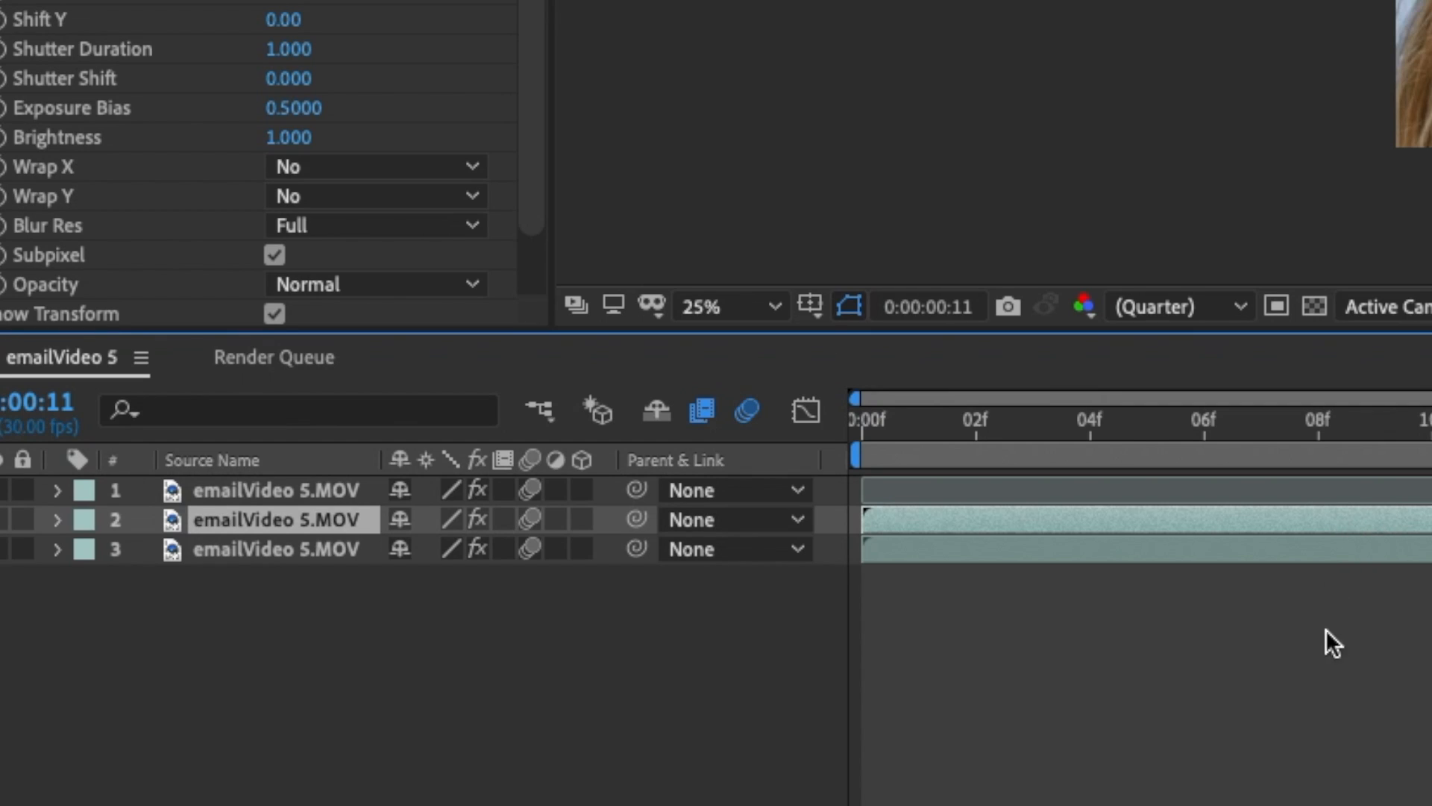
Copy the star mask and paste it onto a duplicate of the second clip at frame 19
key(m)
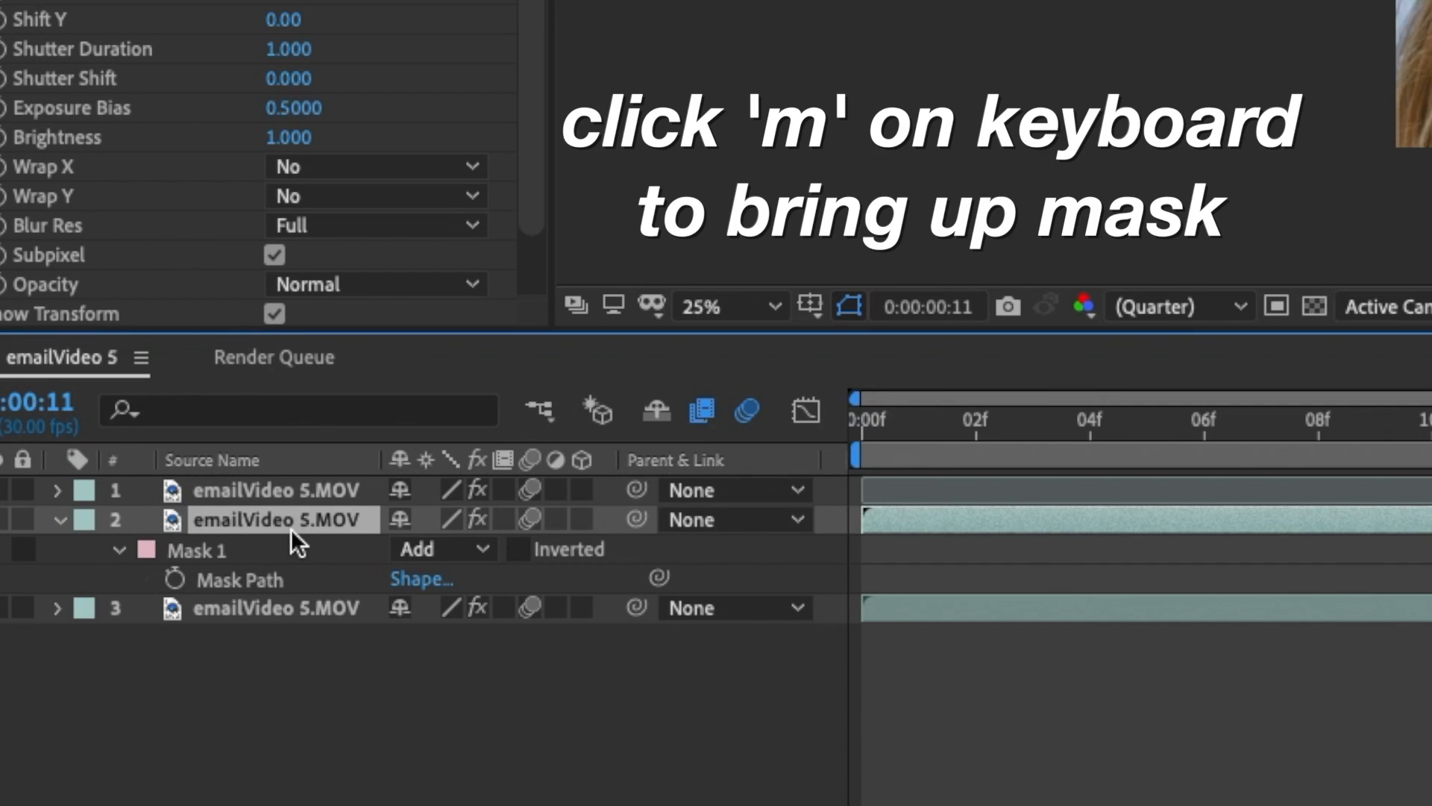
click(226, 545)
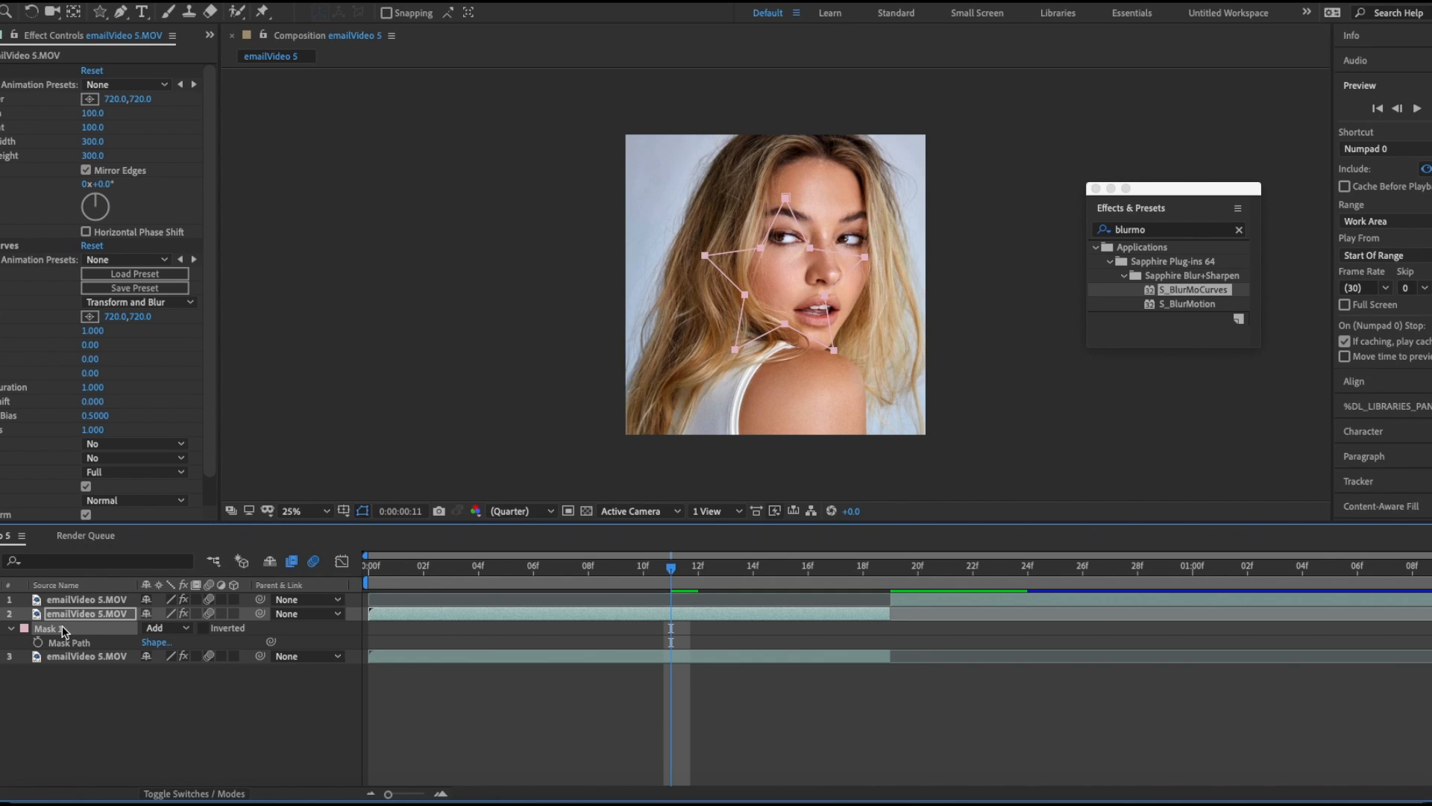
drag(695, 574, 888, 580)
click(886, 601)
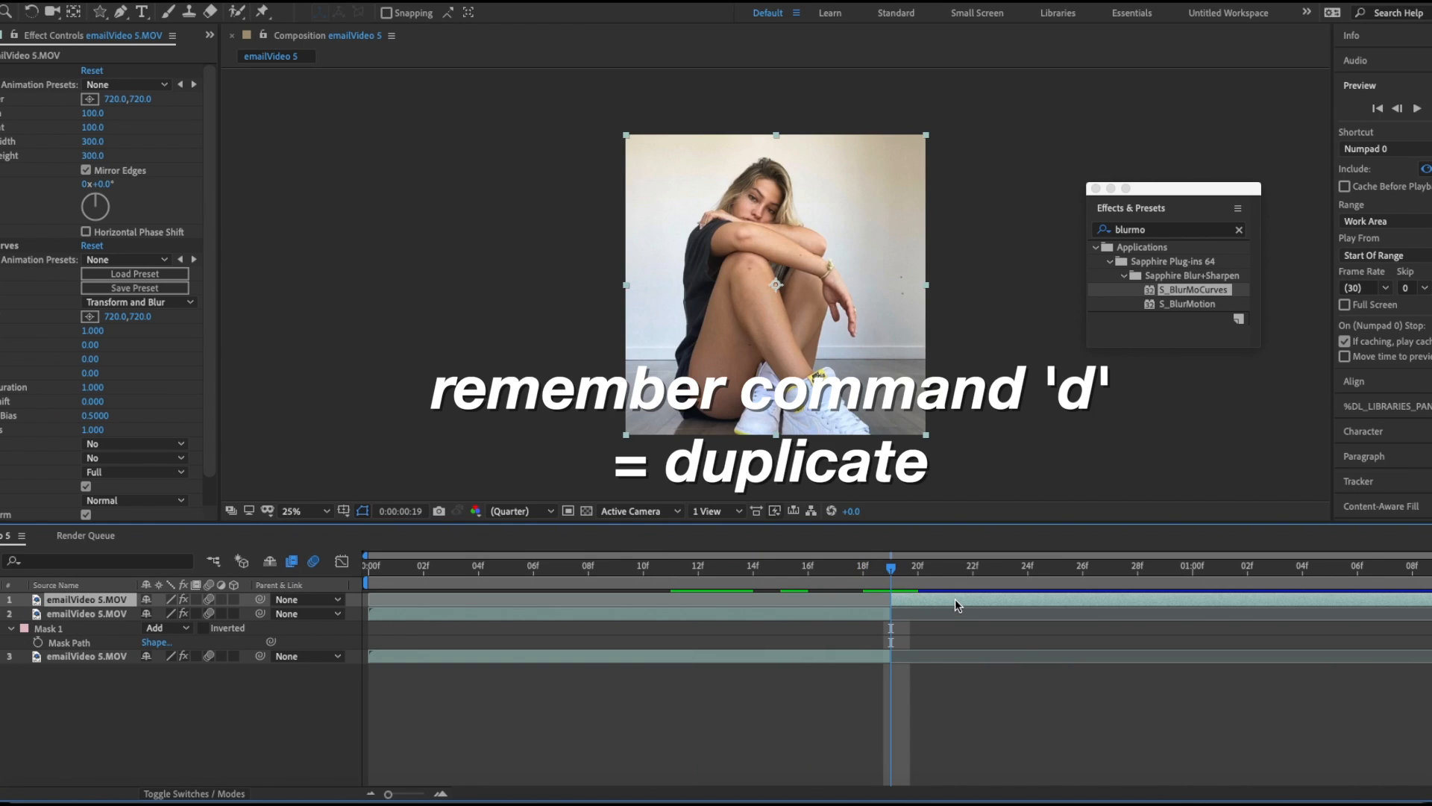
key(super+d)
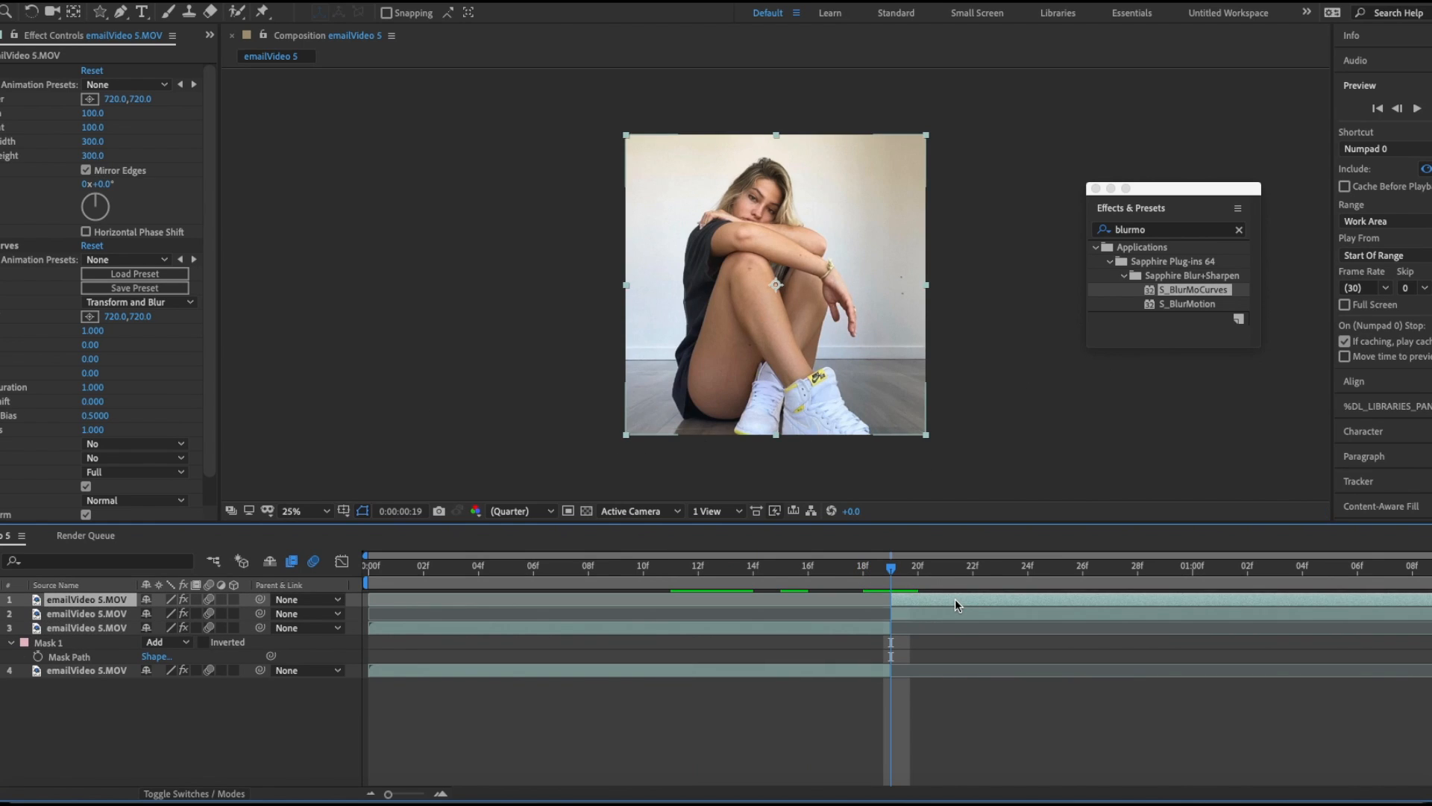
key(super+v)
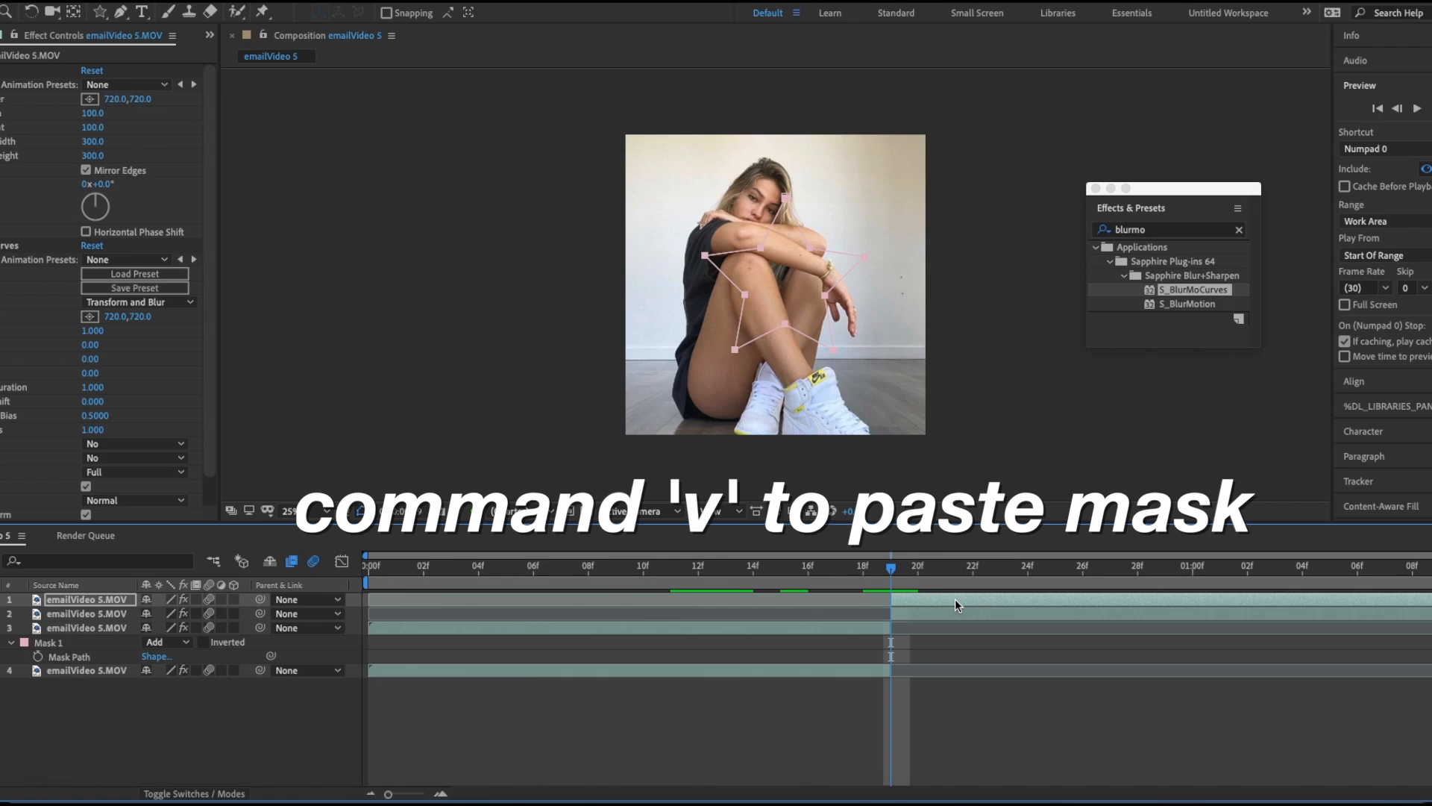
At frame 18, set the star-masked first clip's Rotation to -150°
drag(894, 571, 879, 574)
click(859, 628)
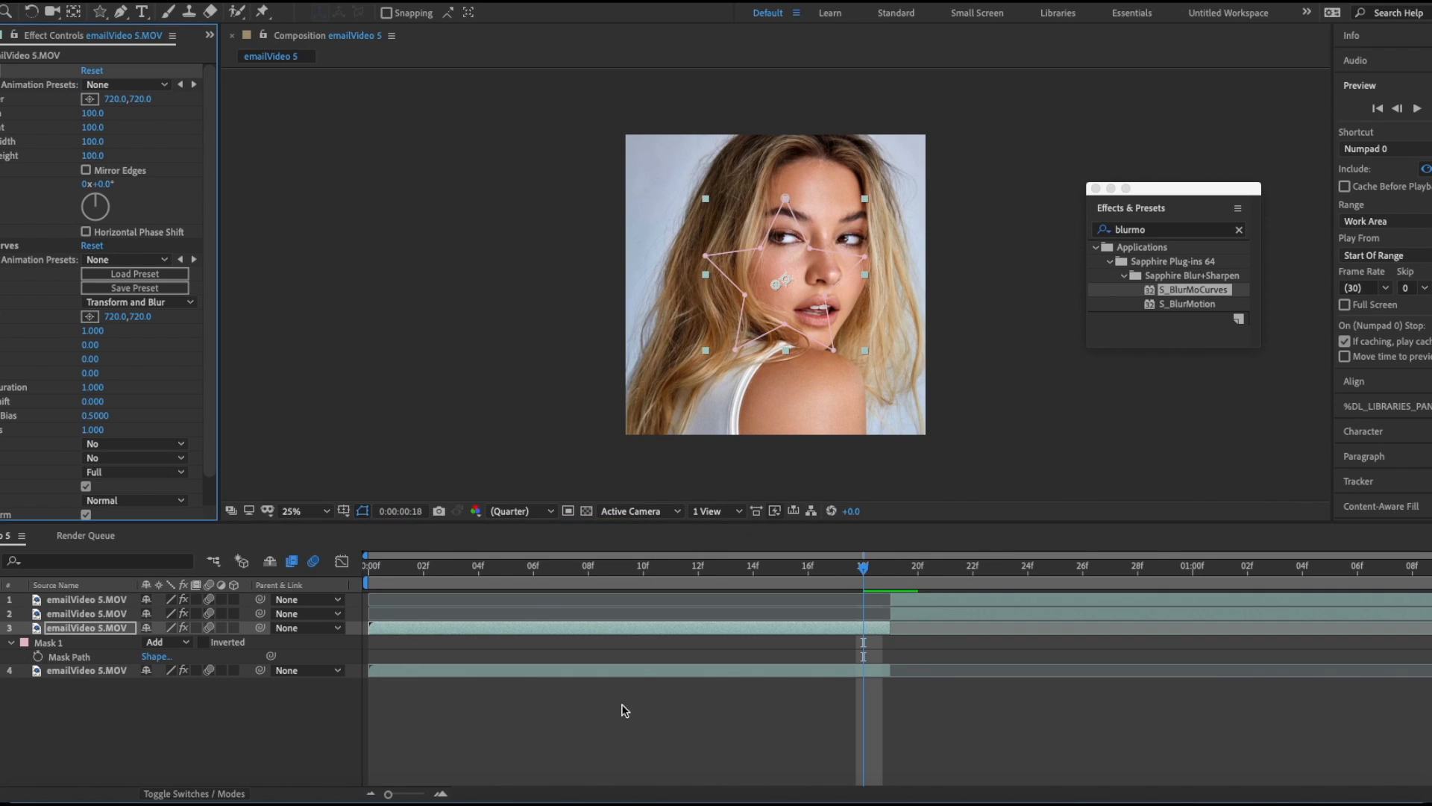
key(r)
click(164, 642)
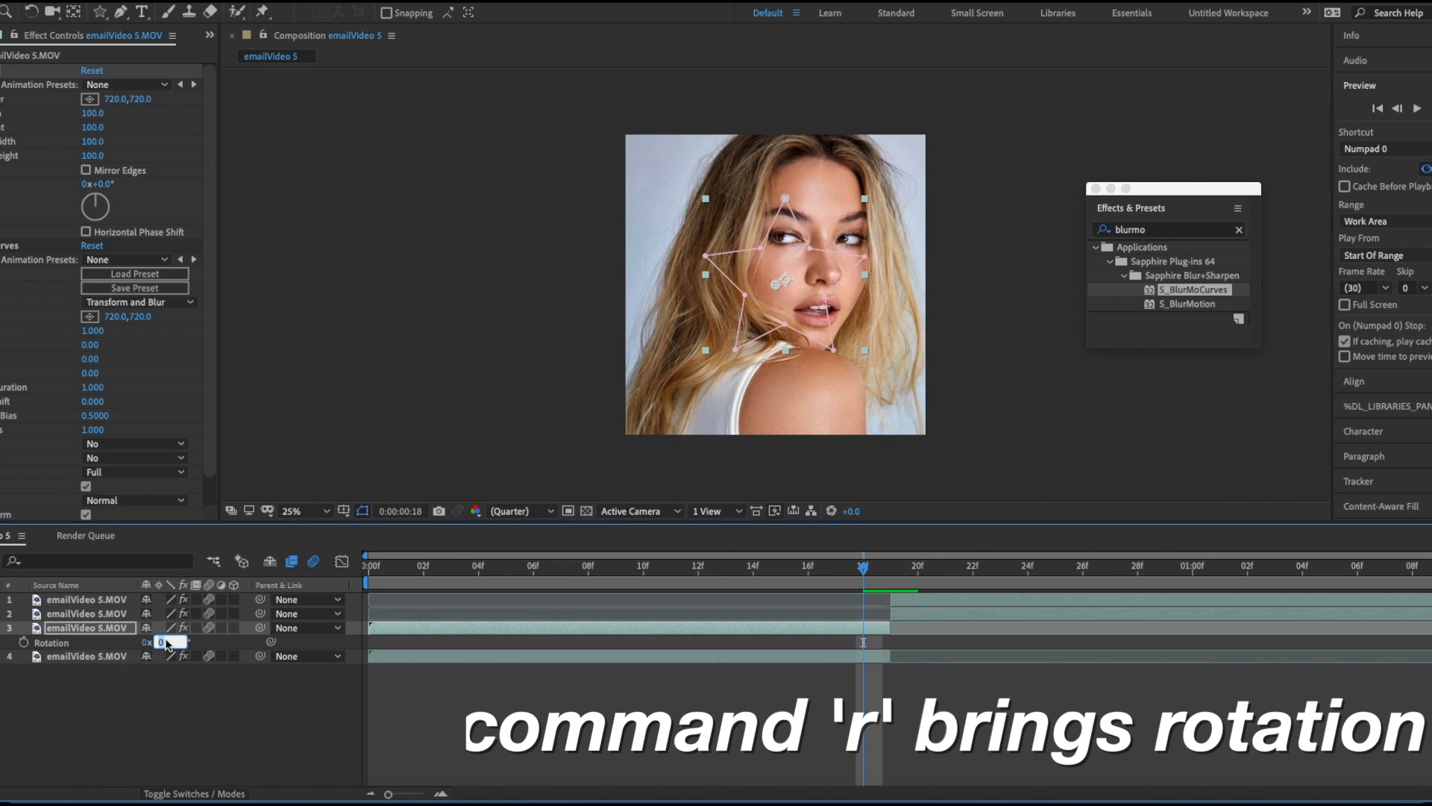
text(-150)
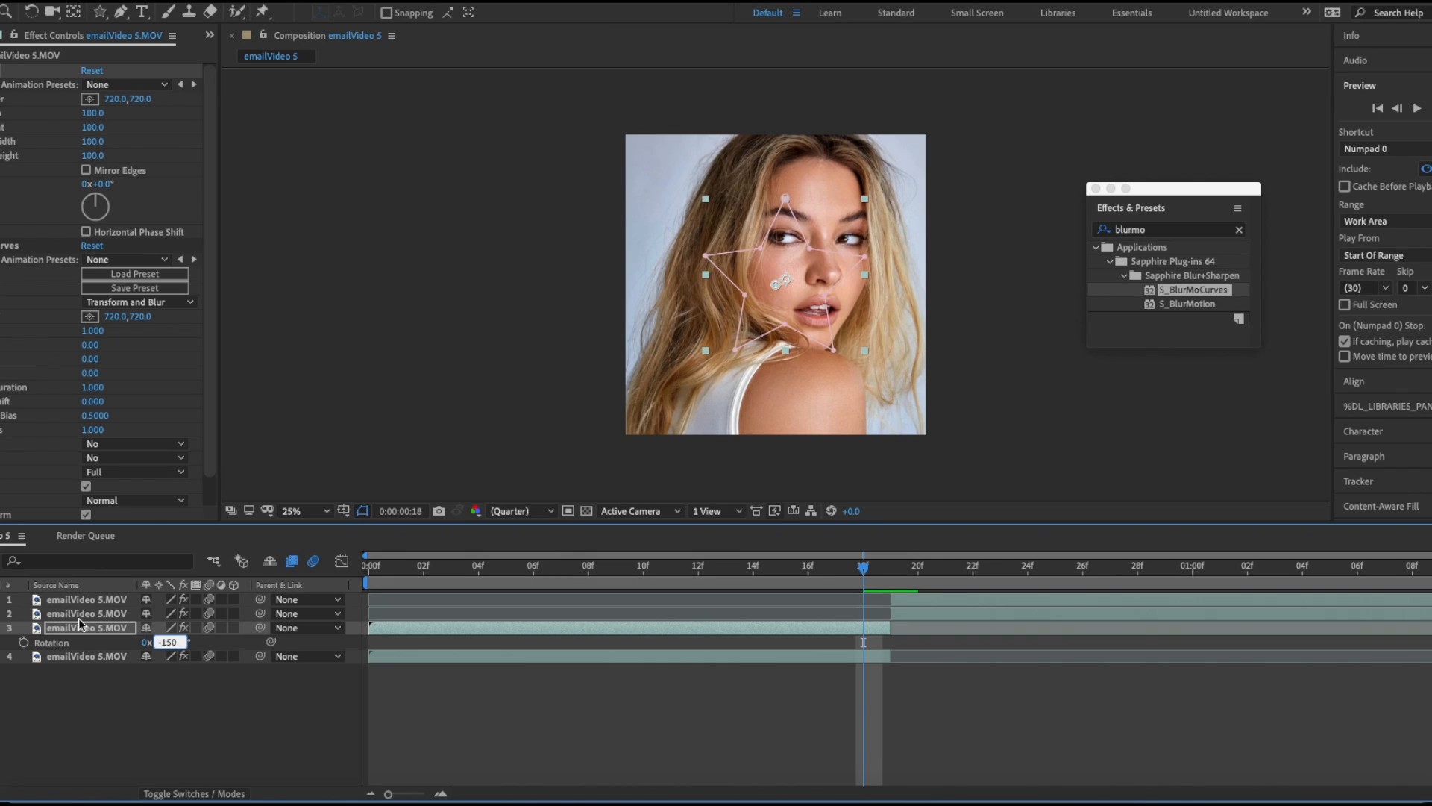
key(Return)
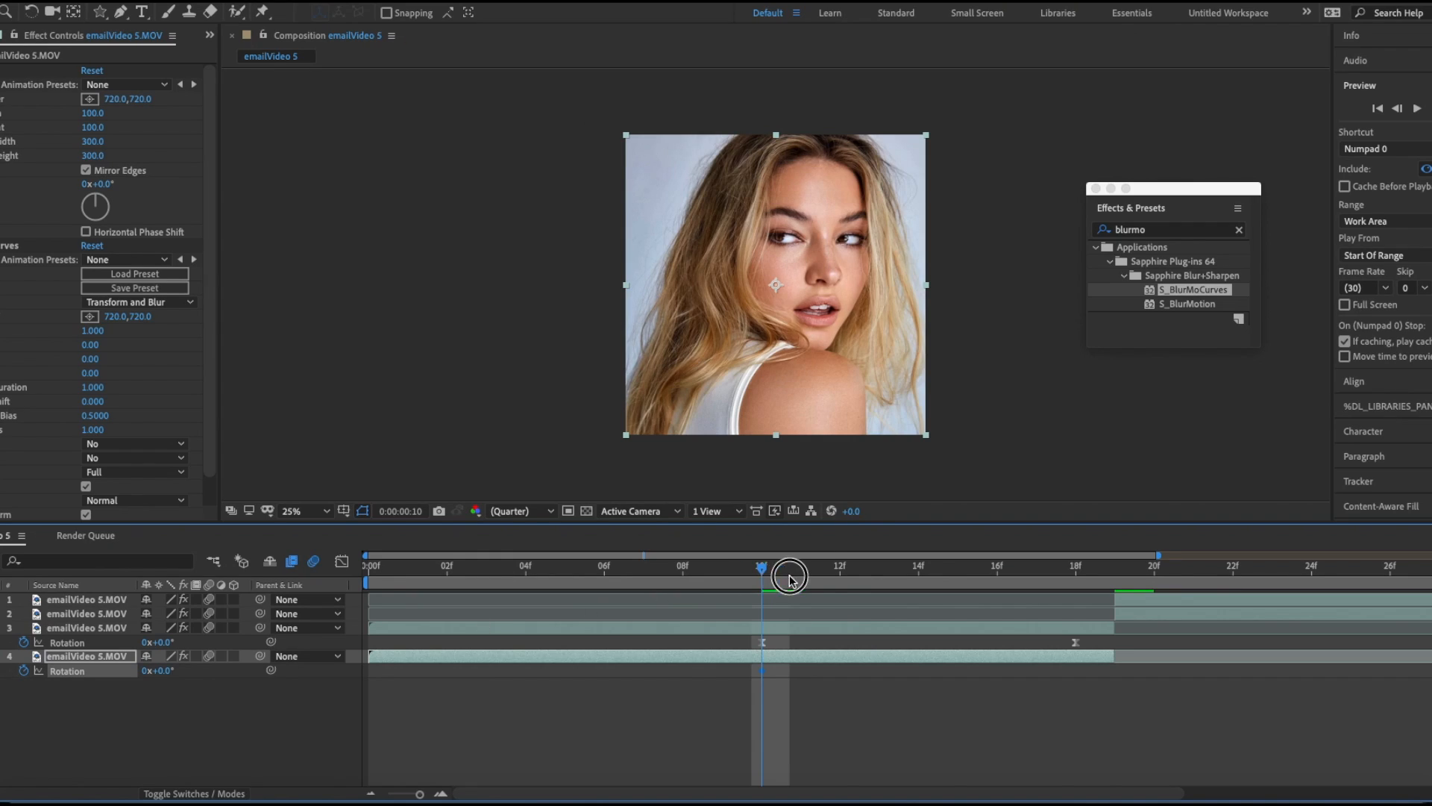
At frame 18, set the unmasked first clip's Rotation to 150° and apply Easy Ease to its Rotation keyframes
drag(790, 578, 1074, 575)
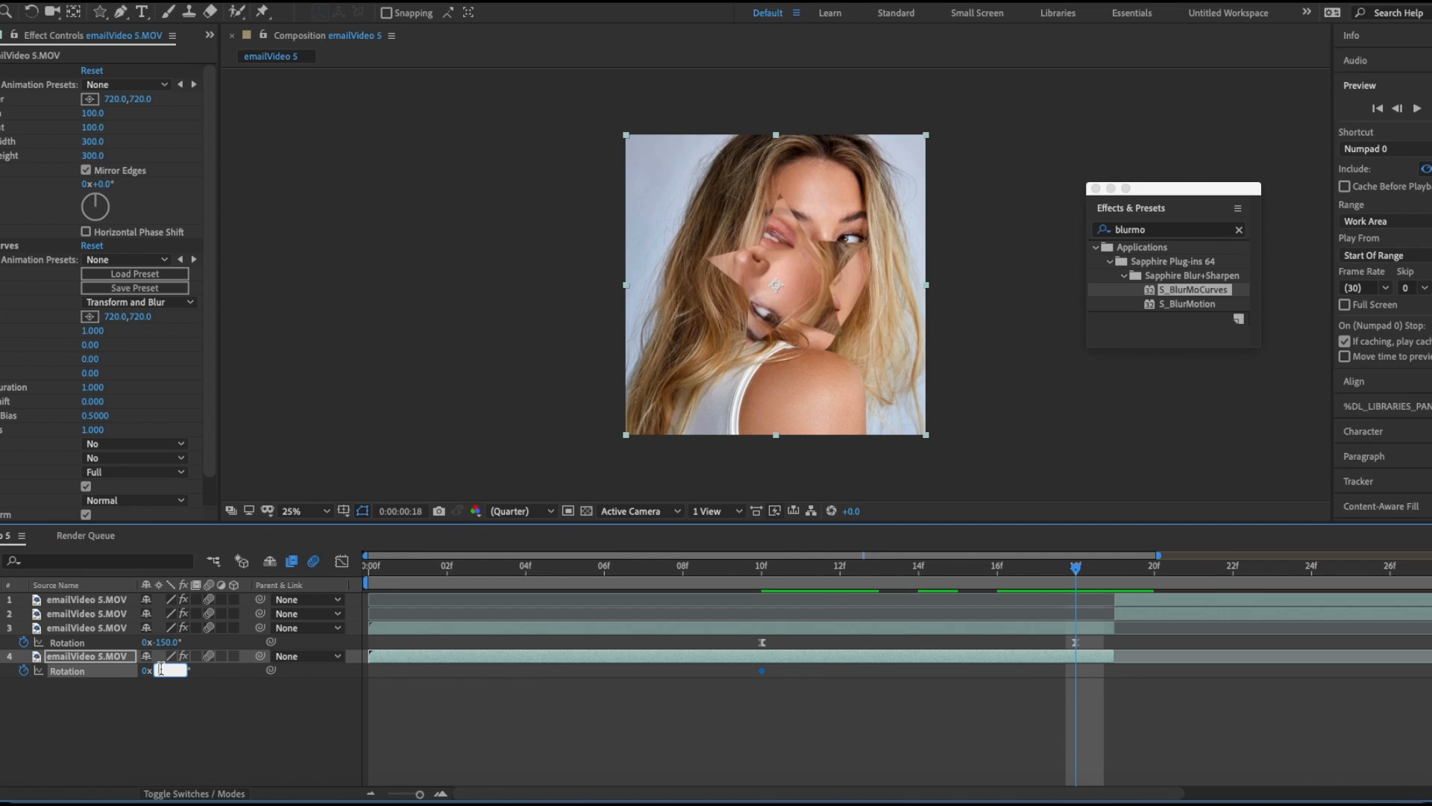
click(534, 719)
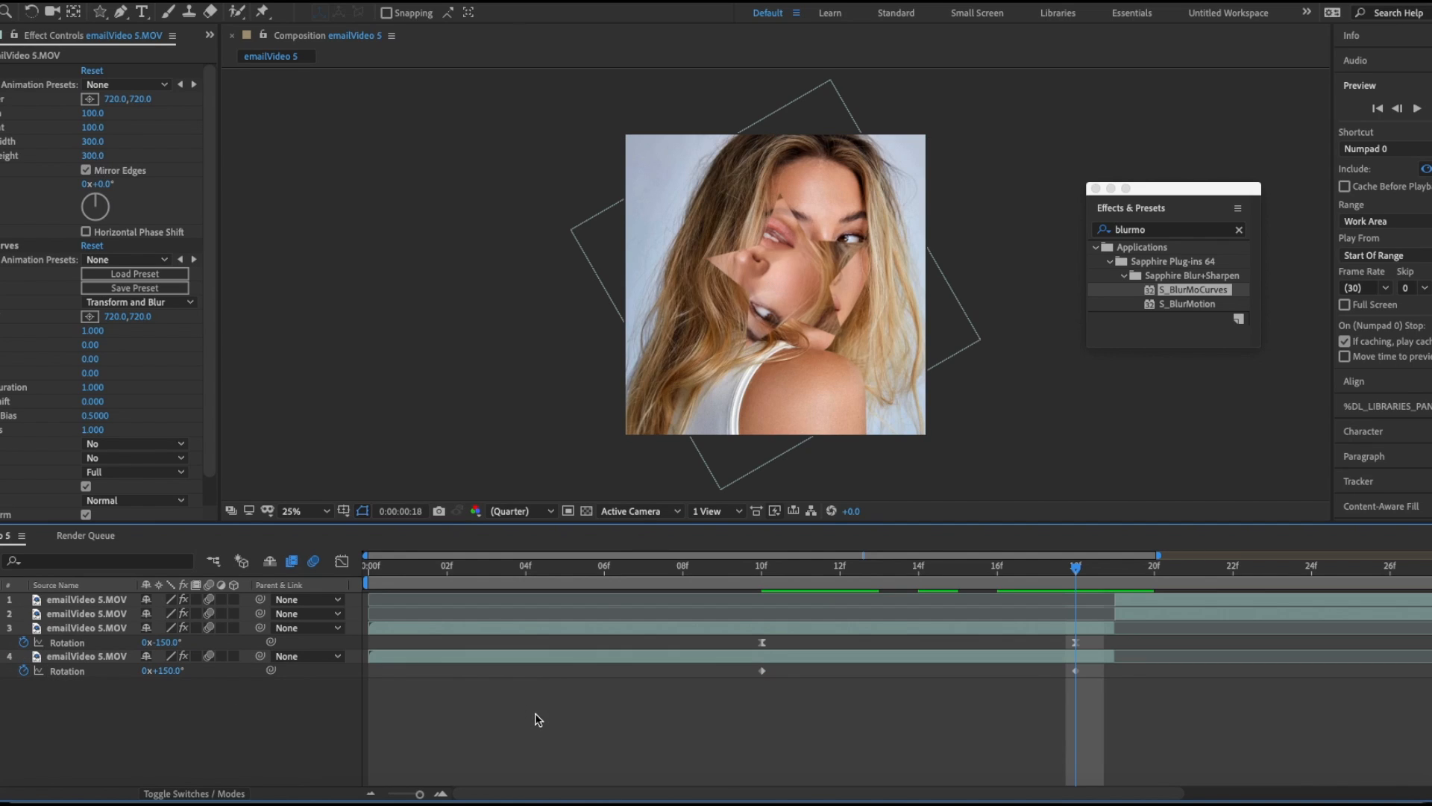
click(763, 674)
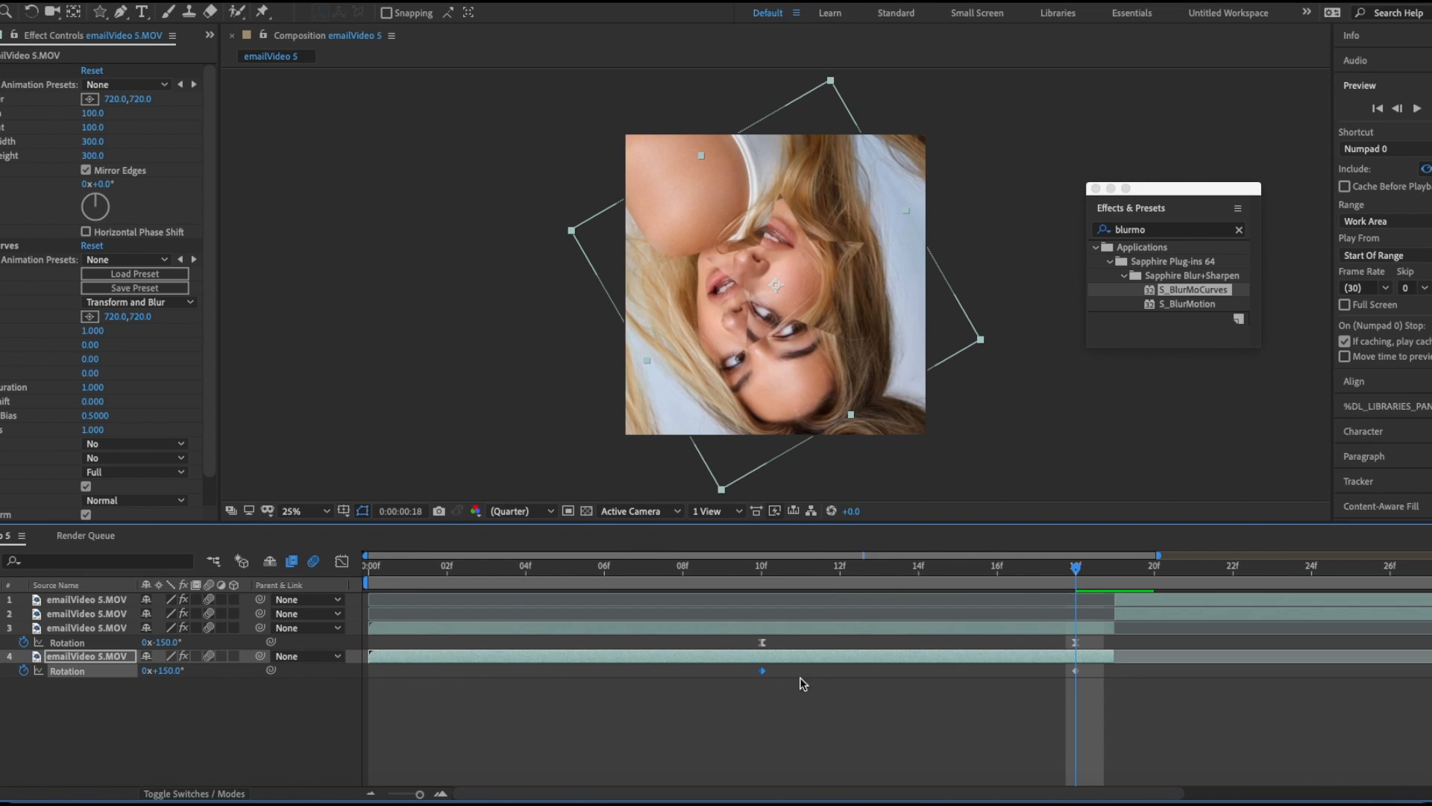
drag(737, 674, 1115, 671)
right_click(1074, 672)
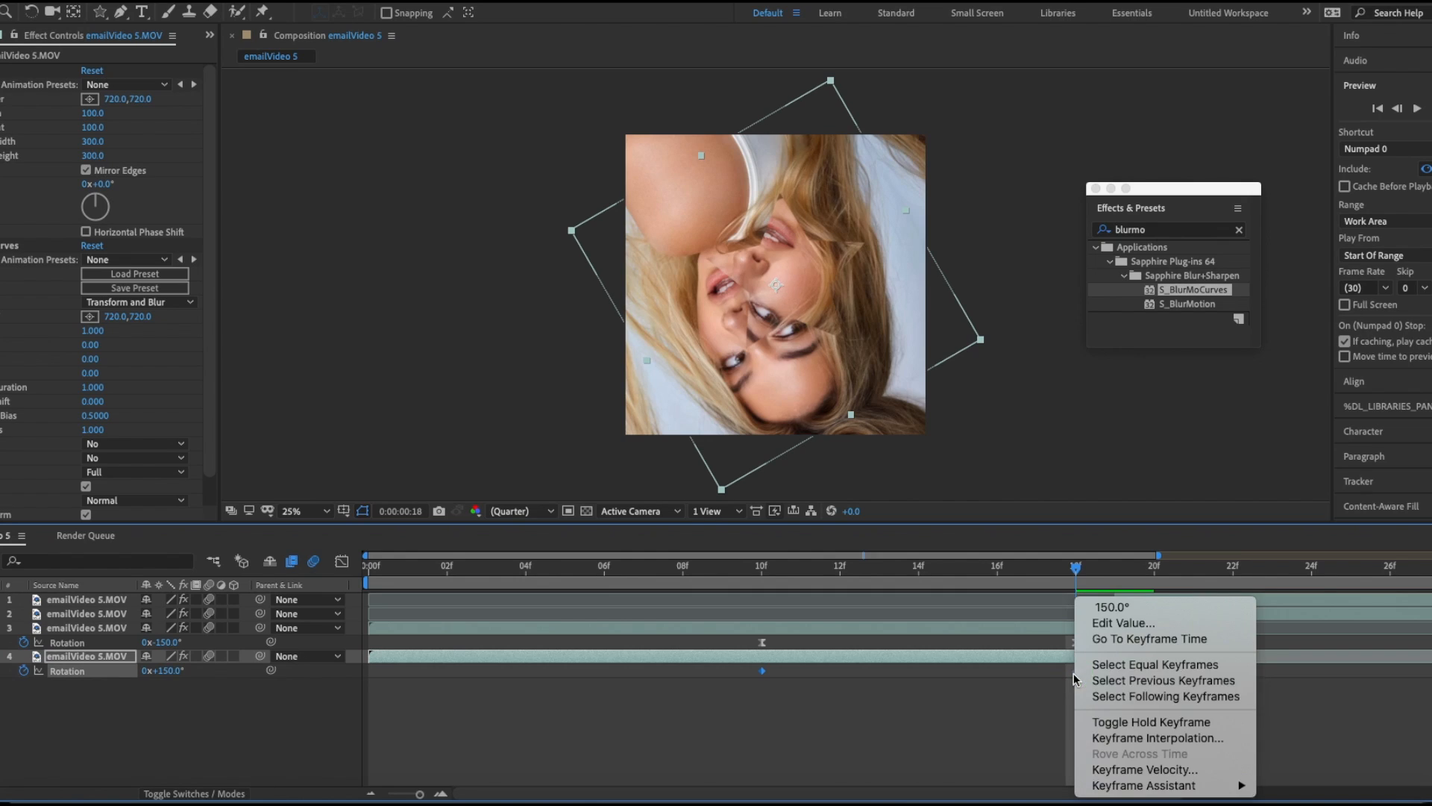
mouse_move(1144, 786)
click(1313, 691)
Reshape the unmasked first clip's Rotation curve to start slowly and accelerate sharply into the frame 18 keyframe
click(342, 561)
drag(420, 793, 412, 794)
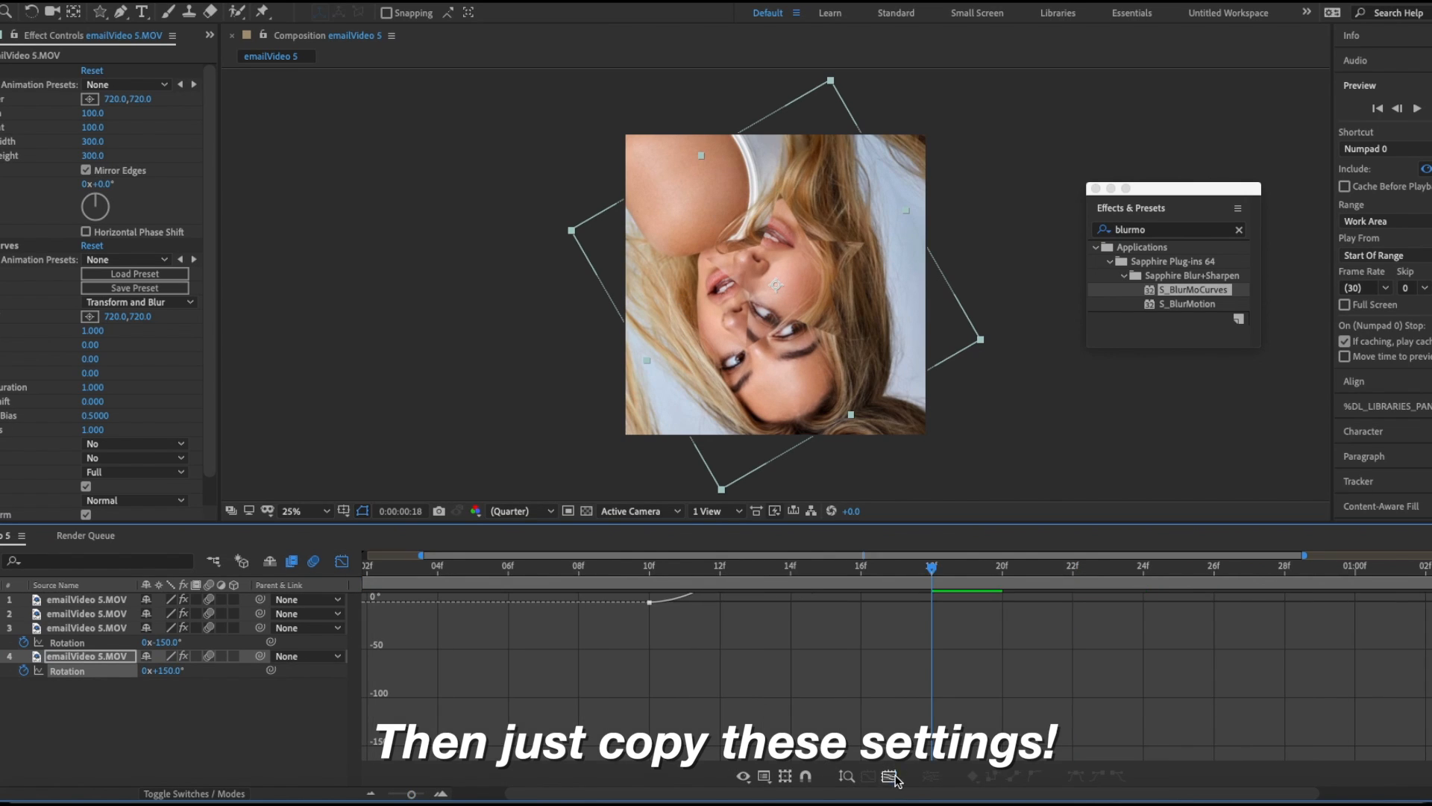
click(890, 777)
drag(987, 607, 1087, 703)
drag(876, 746, 1058, 749)
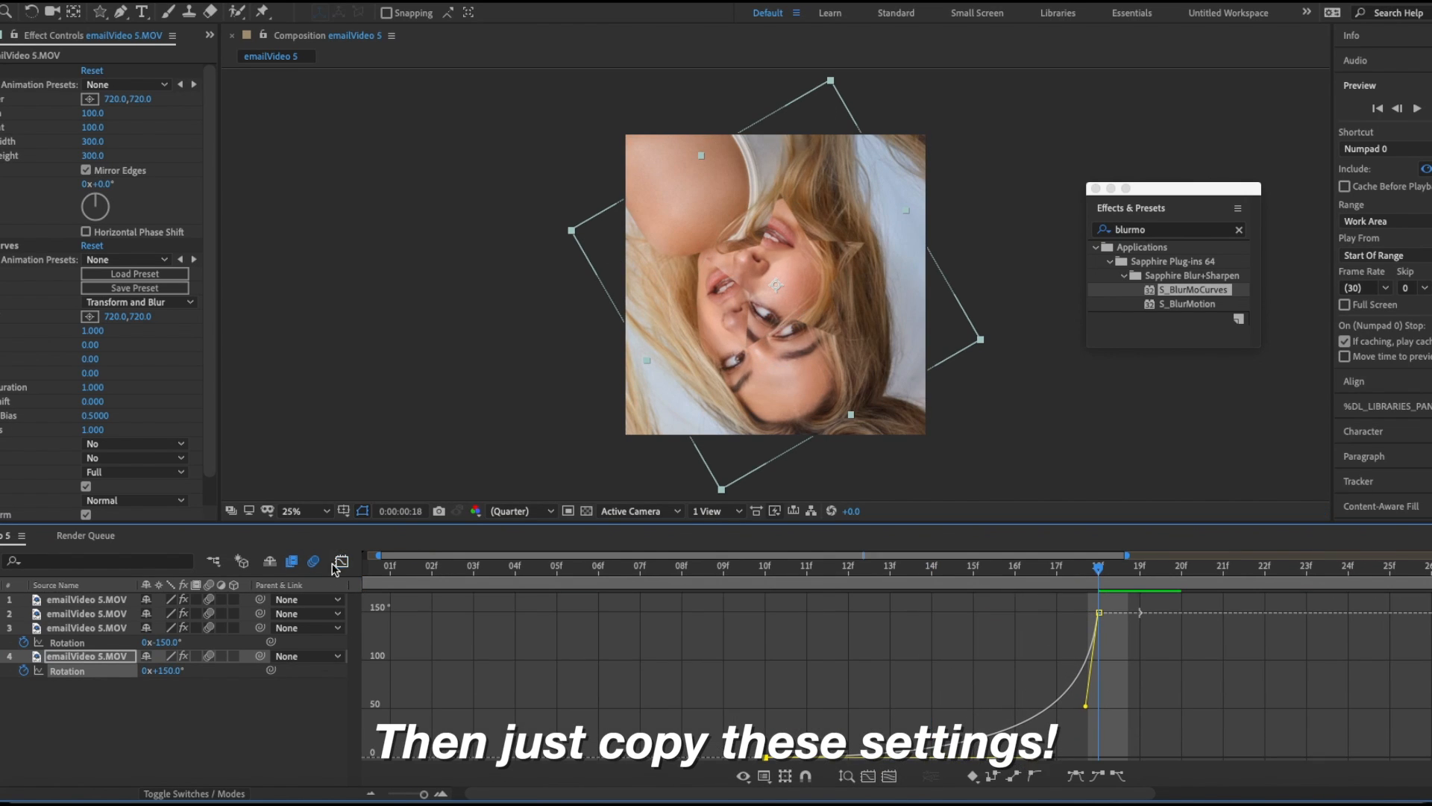
click(341, 561)
drag(423, 794, 388, 794)
Replace the mask on the upper copy of the second clip with the star mask copied from the first clip
click(593, 719)
key(u)
drag(582, 570, 889, 579)
click(903, 603)
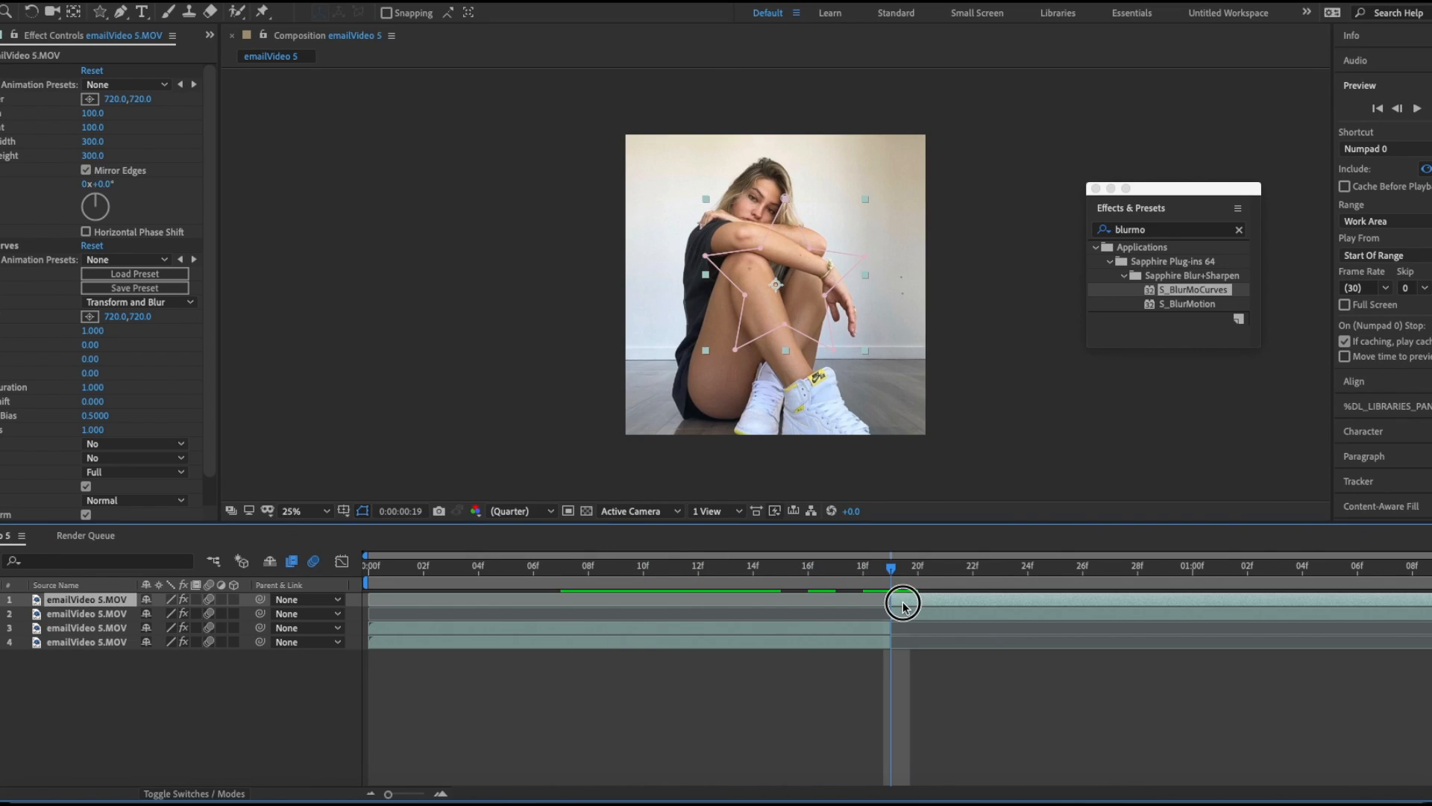
click(663, 626)
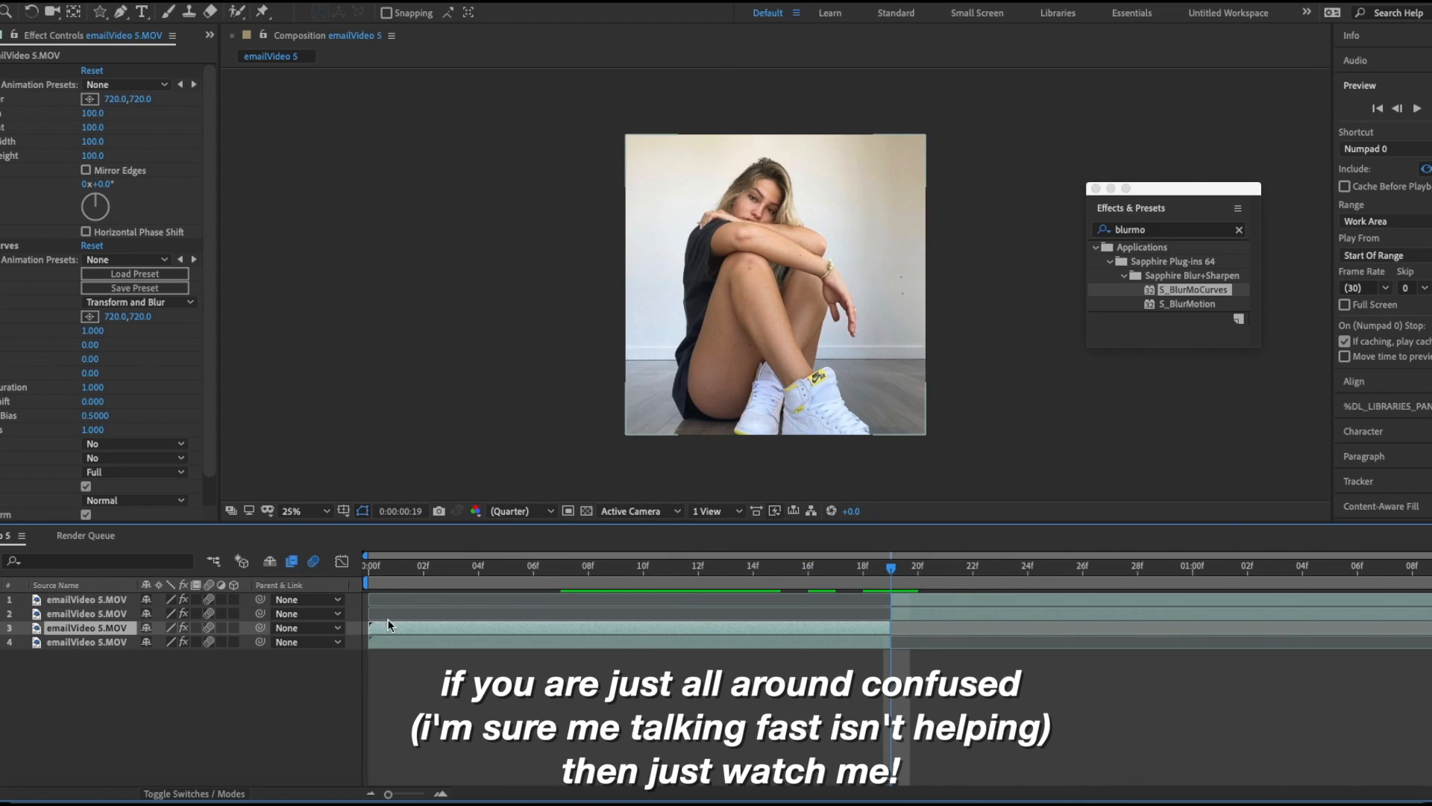
key(m)
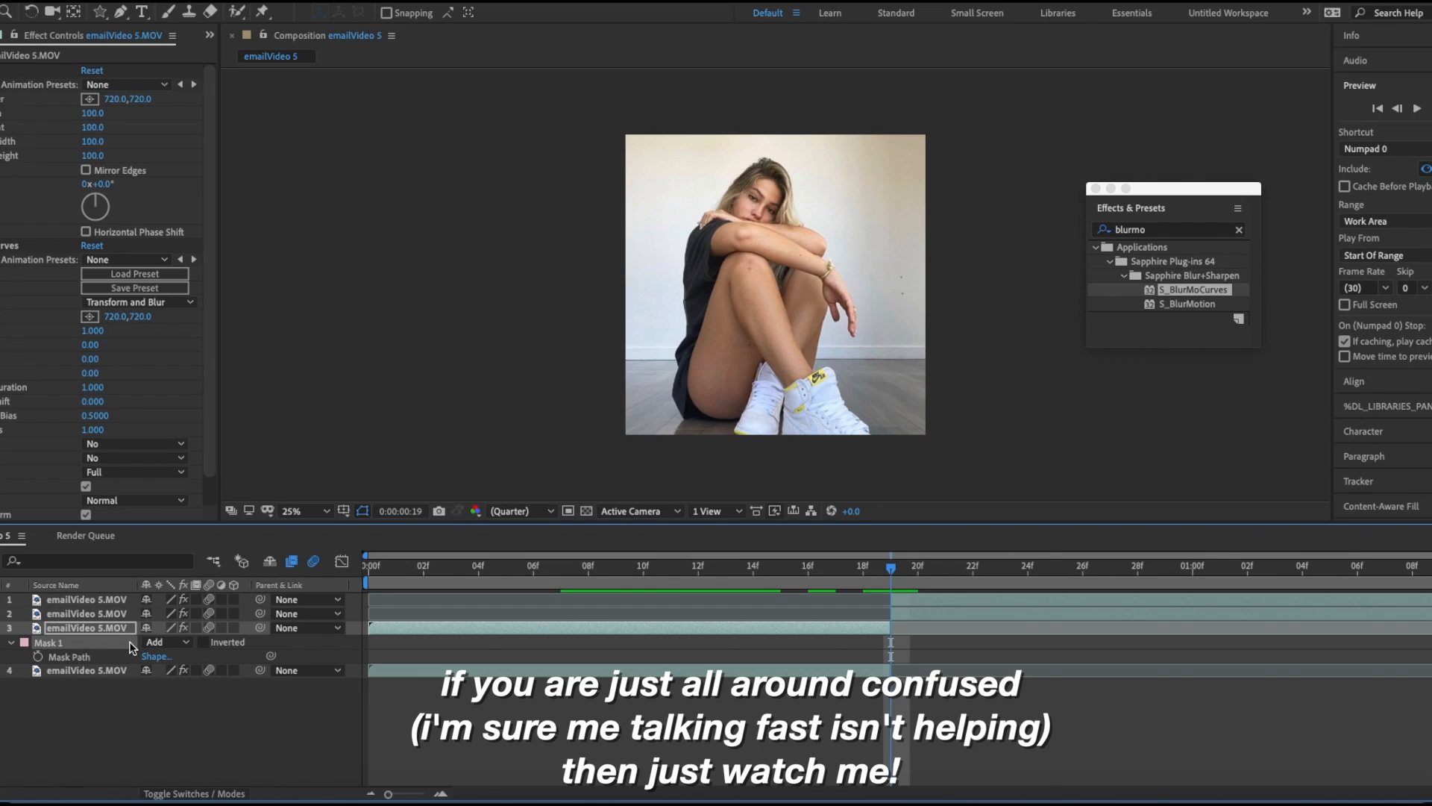
click(916, 603)
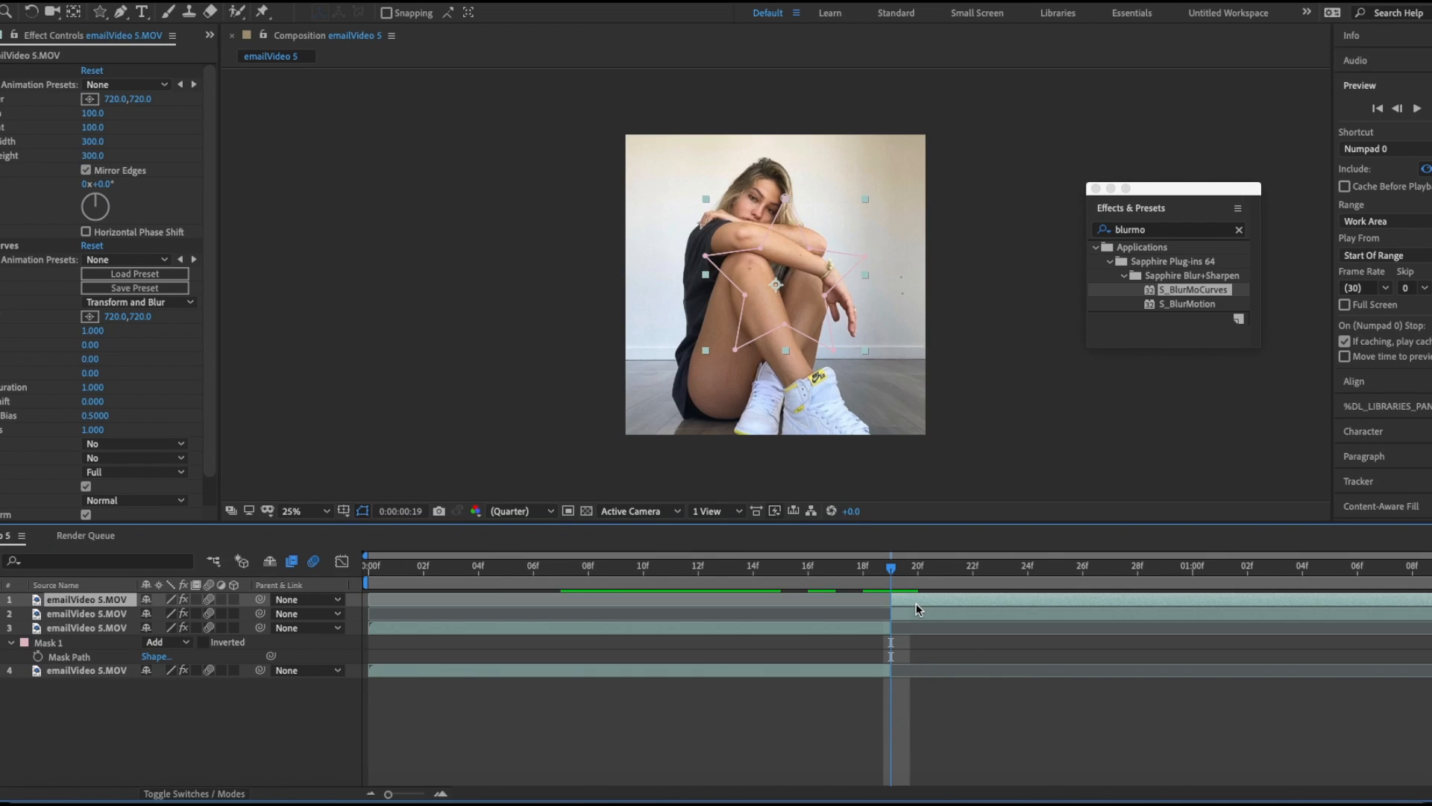
key(m)
click(87, 618)
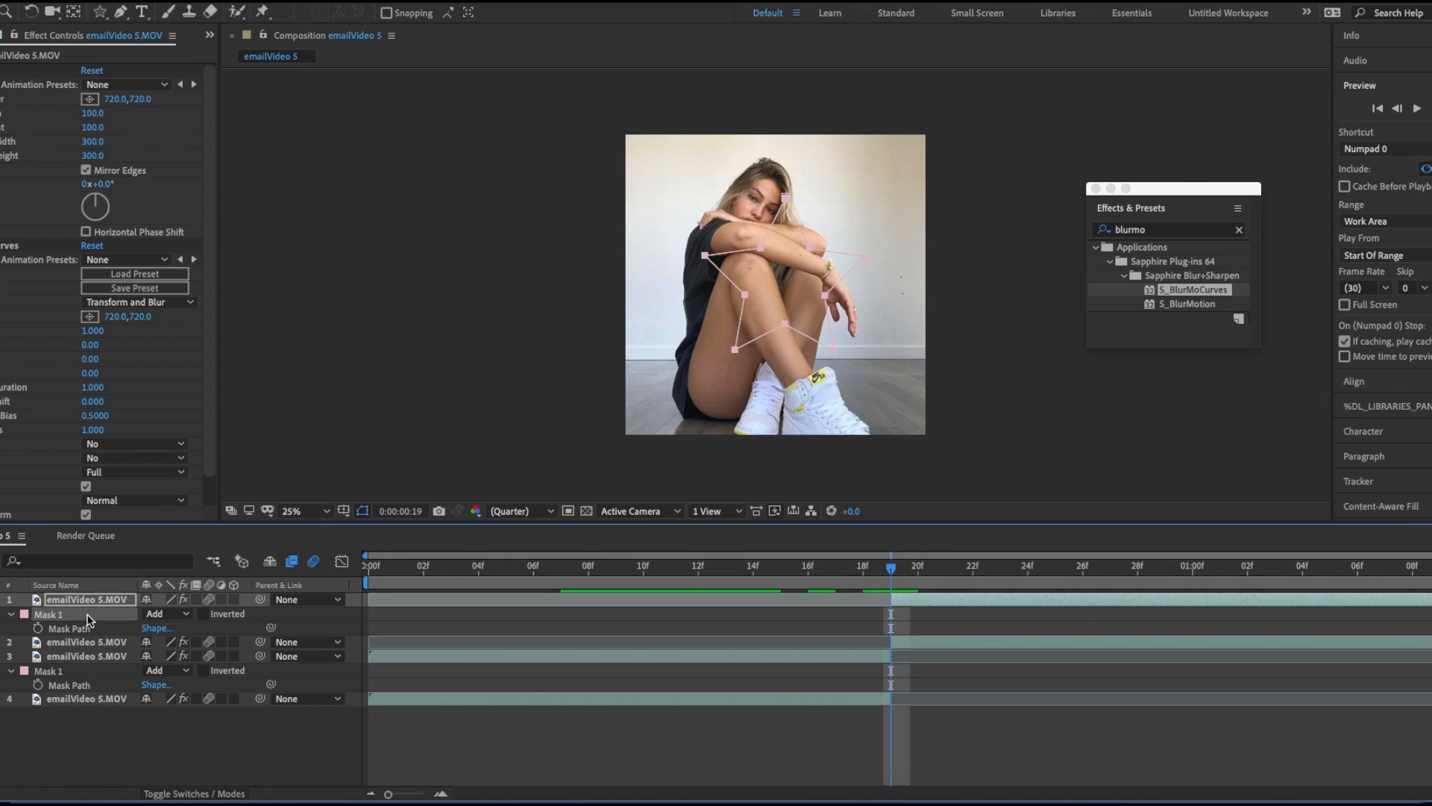
key(Delete)
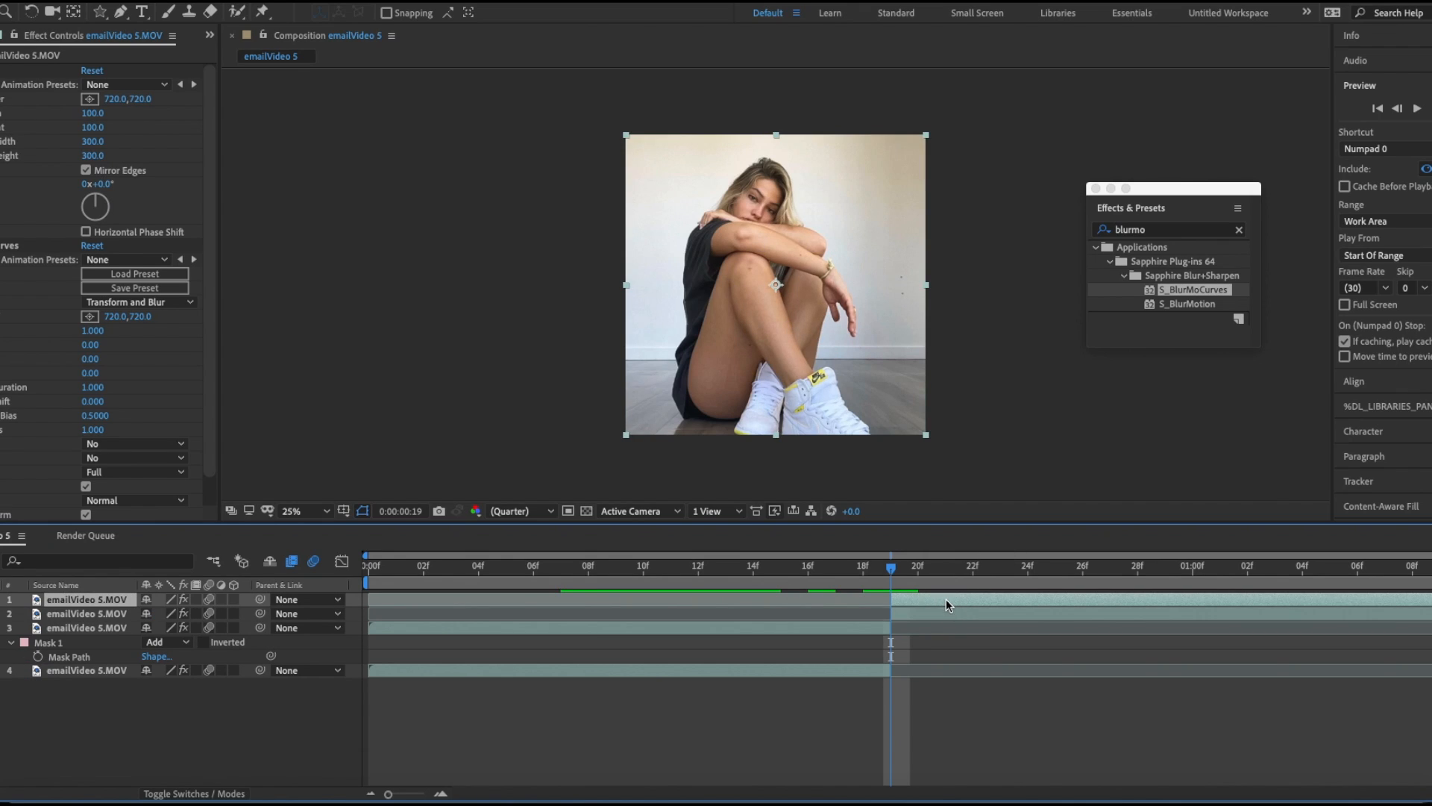
key(super+v)
Set the Motion Tile Output Width and Output Height of the star-masked second clip to 100
click(916, 644)
click(916, 602)
click(93, 142)
text(100)
key(Tab)
text(1)
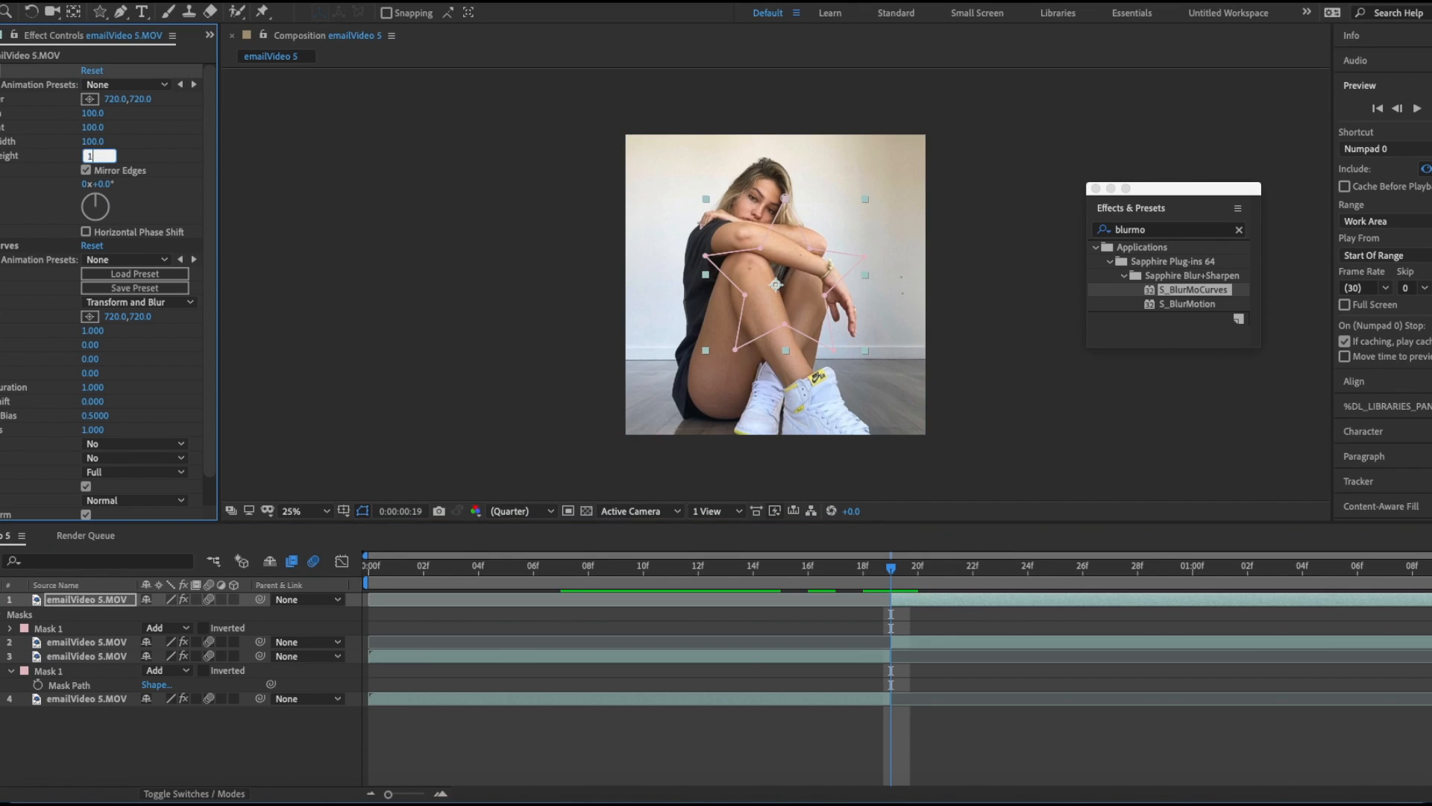
text(00)
key(Return)
Keyframe the star-masked second clip's Rotation at 150° on frame 19 and reset it at 0:00:01:02
text(r)
text(1)
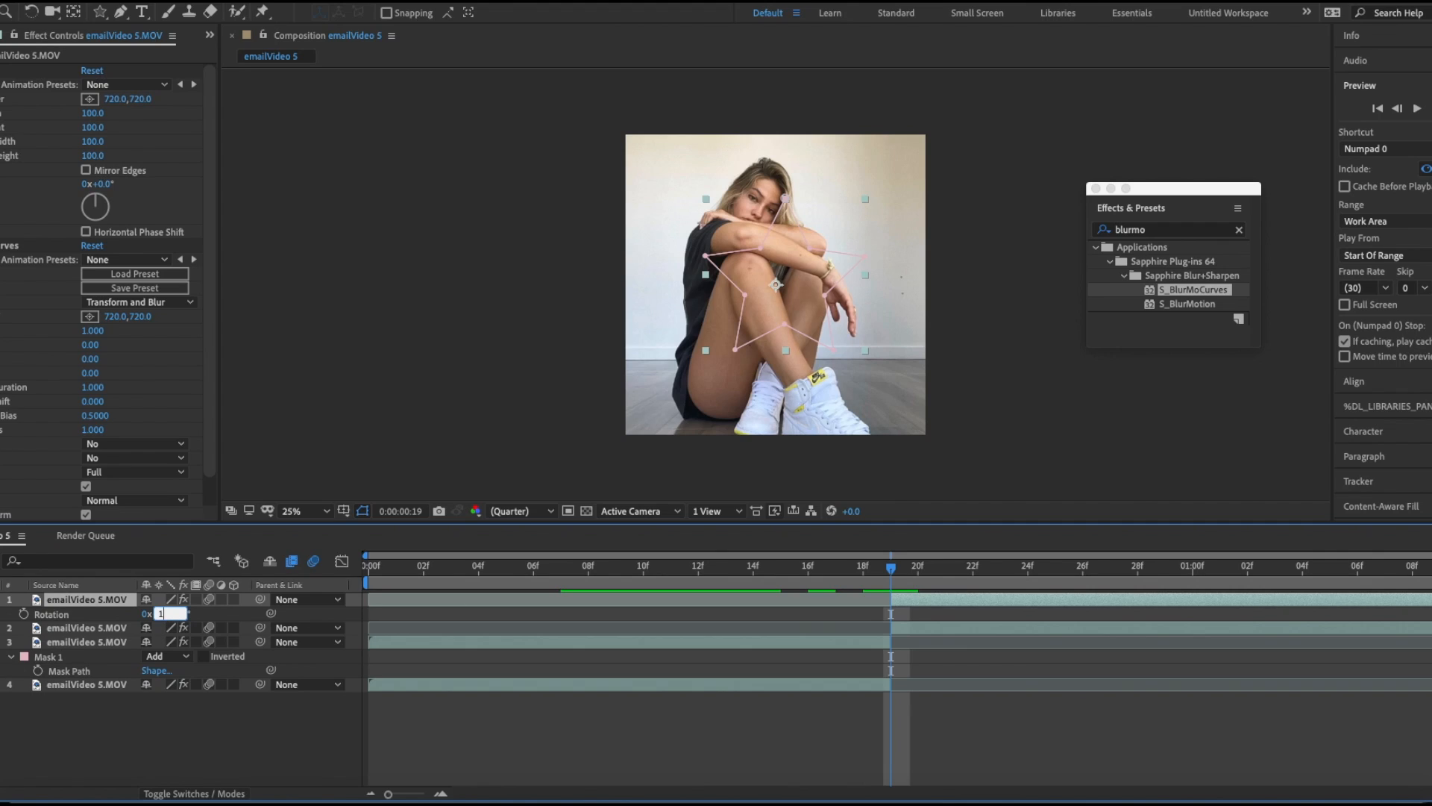
text(80)
click(24, 614)
click(1247, 568)
right_click(98, 614)
click(157, 721)
Apply Easy Ease to both Rotation keyframes of the star-masked second clip
drag(1277, 615, 881, 638)
right_click(890, 614)
mouse_move(962, 784)
click(1119, 688)
Reshape the star-masked second clip's Rotation curve to change fast at the start and ease out toward the last keyframe
click(341, 561)
click(1248, 752)
drag(1010, 608, 877, 719)
drag(1128, 752, 965, 755)
drag(898, 715, 880, 716)
click(341, 562)
Keyframe the unmasked second clip's Rotation at 0:00:01:02 and set it to -150° at frame 19
click(1092, 632)
key(r)
click(24, 642)
drag(1247, 568, 1333, 646)
click(166, 642)
key(Return)
Apply Easy Ease to the unmasked second clip's Rotation keyframes and reshape the curve to change fast at the start
right_click(891, 642)
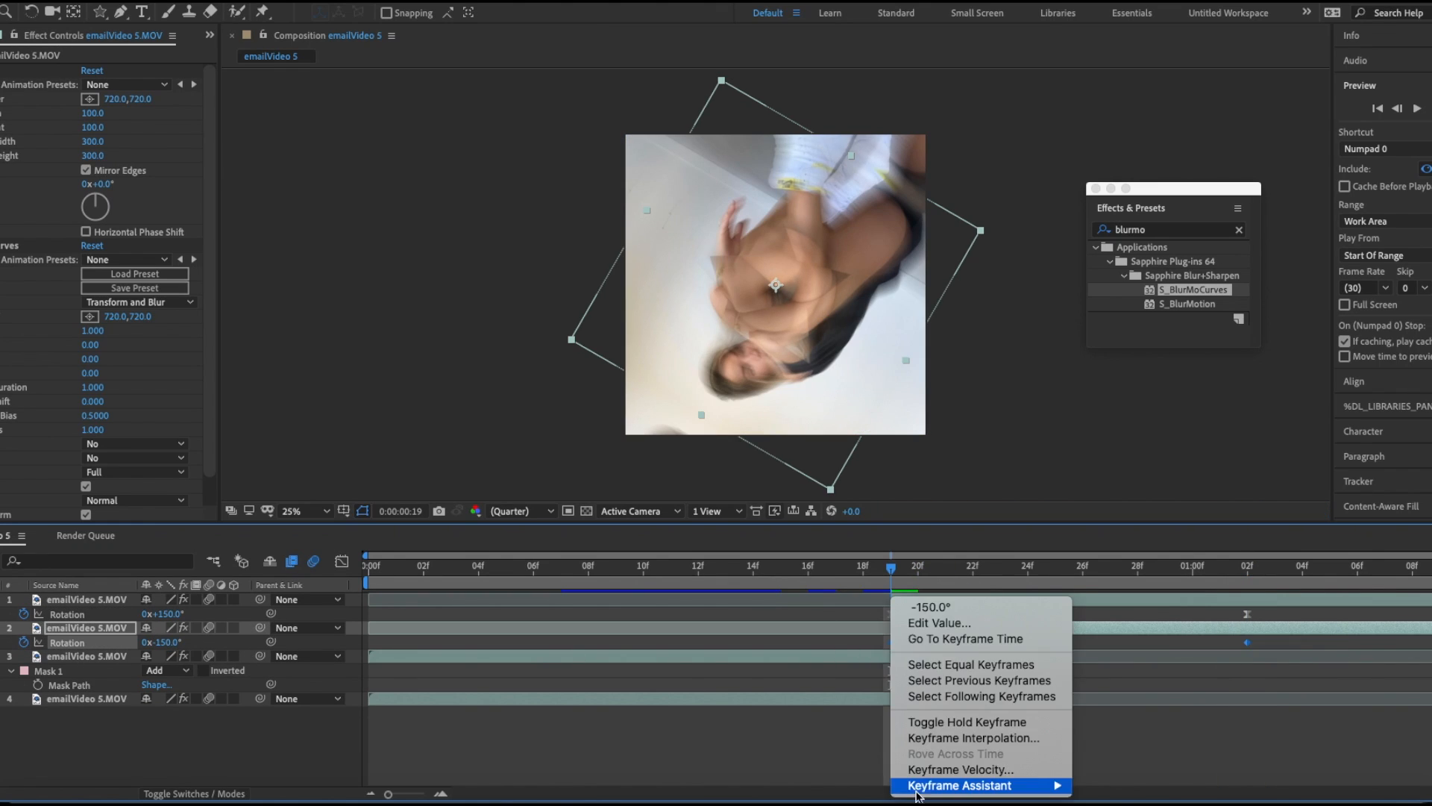
mouse_move(921, 786)
click(1118, 688)
click(342, 561)
click(889, 776)
click(751, 721)
drag(932, 740, 1029, 595)
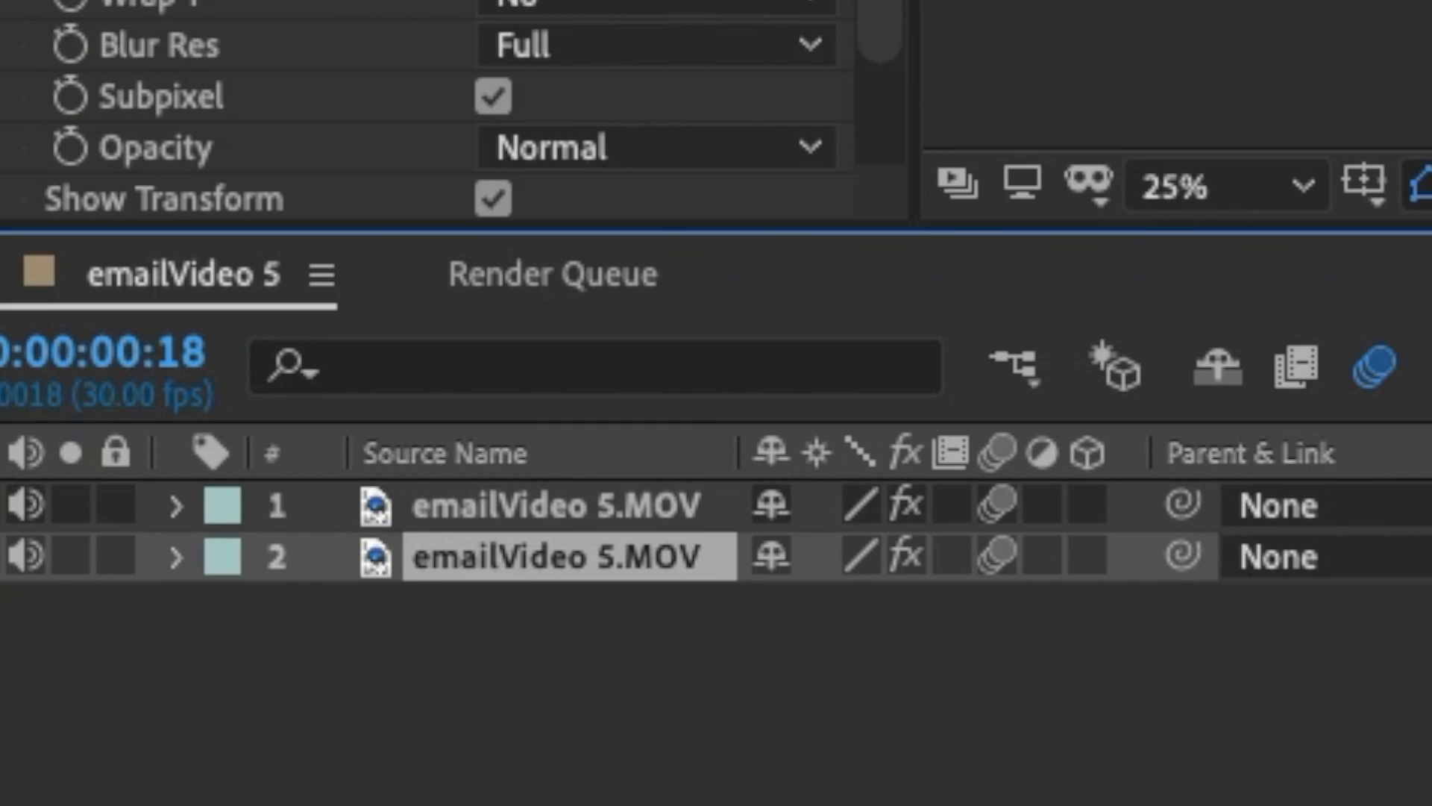
At frame 18, set the first clip's Y Position to 2456 and apply Easy Ease to its Y Position keyframes
key(p)
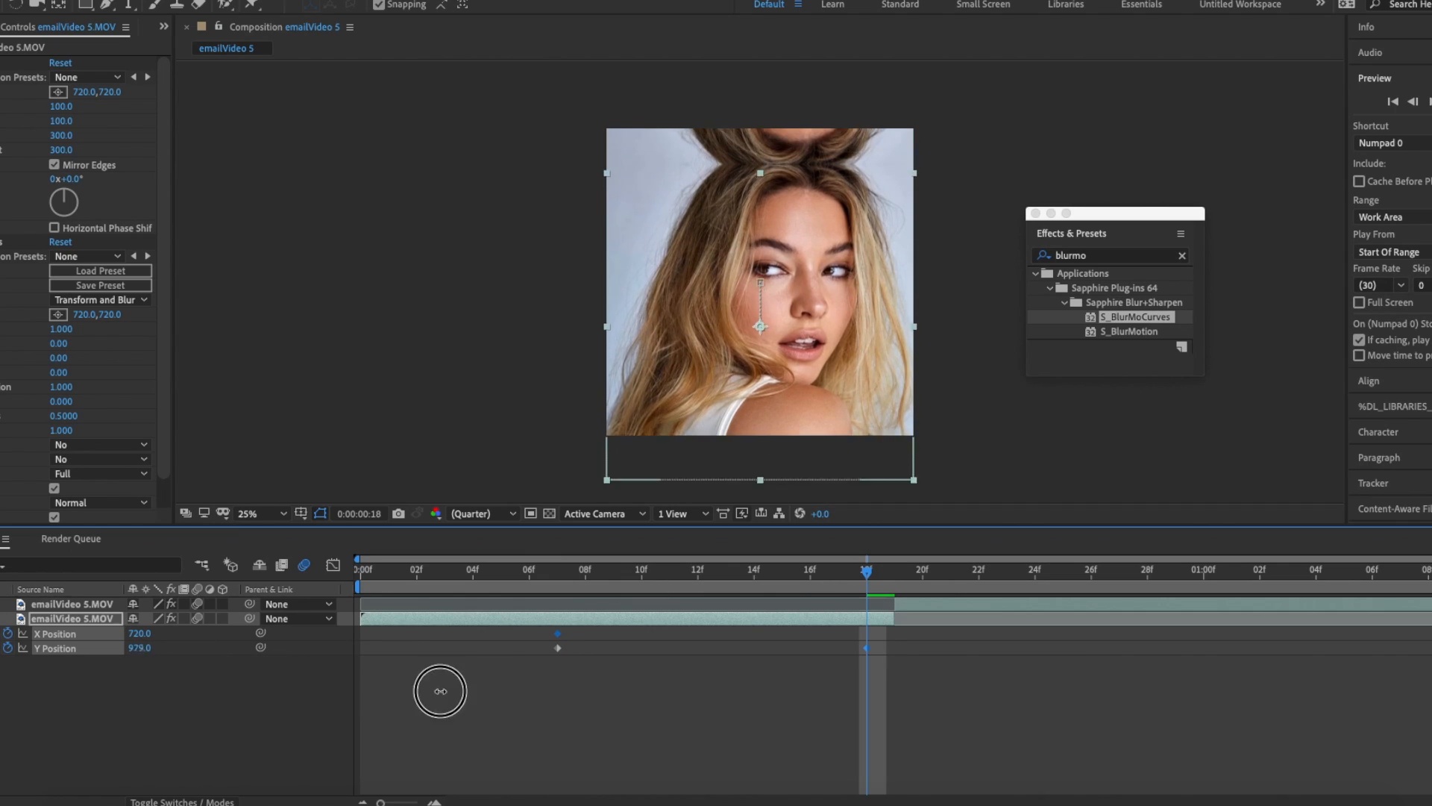
drag(440, 691, 820, 691)
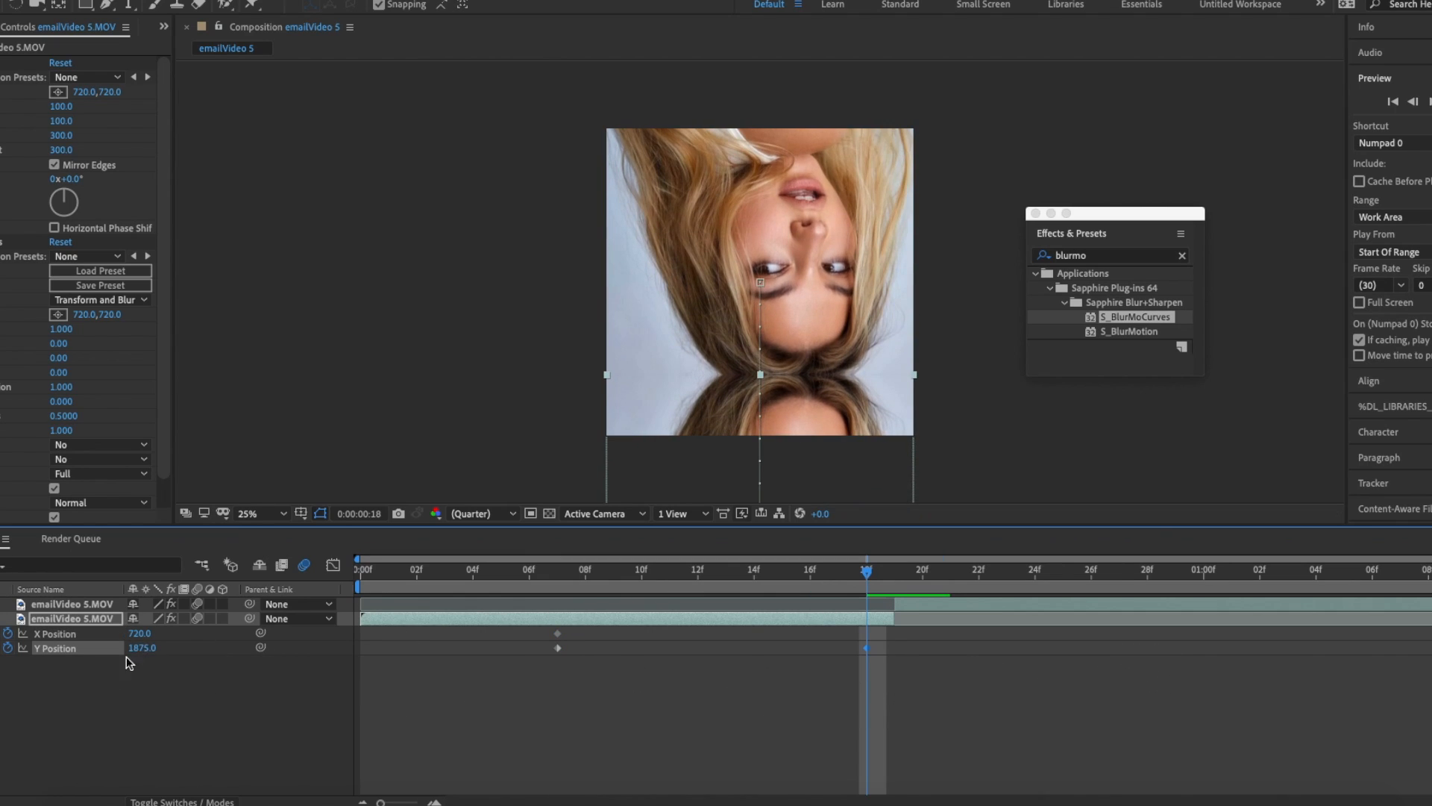
drag(140, 648, 552, 645)
drag(897, 647, 554, 663)
right_click(558, 649)
mouse_move(632, 795)
click(769, 697)
Reshape the first clip's Y Position curve to start slowly and accelerate sharply into the frame 18 keyframe
click(332, 565)
click(893, 785)
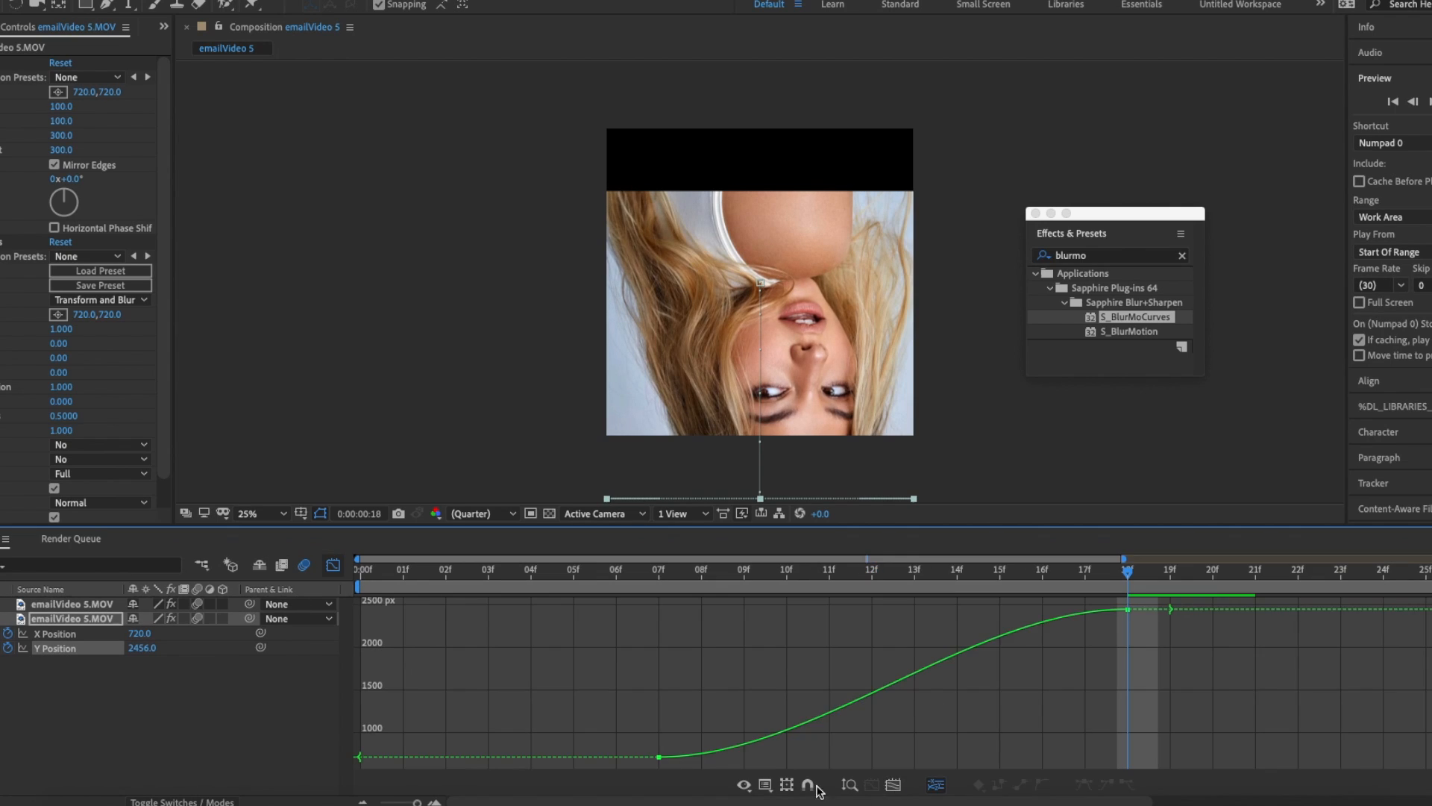
click(659, 759)
drag(421, 803, 388, 803)
drag(791, 614, 891, 717)
drag(681, 763, 841, 761)
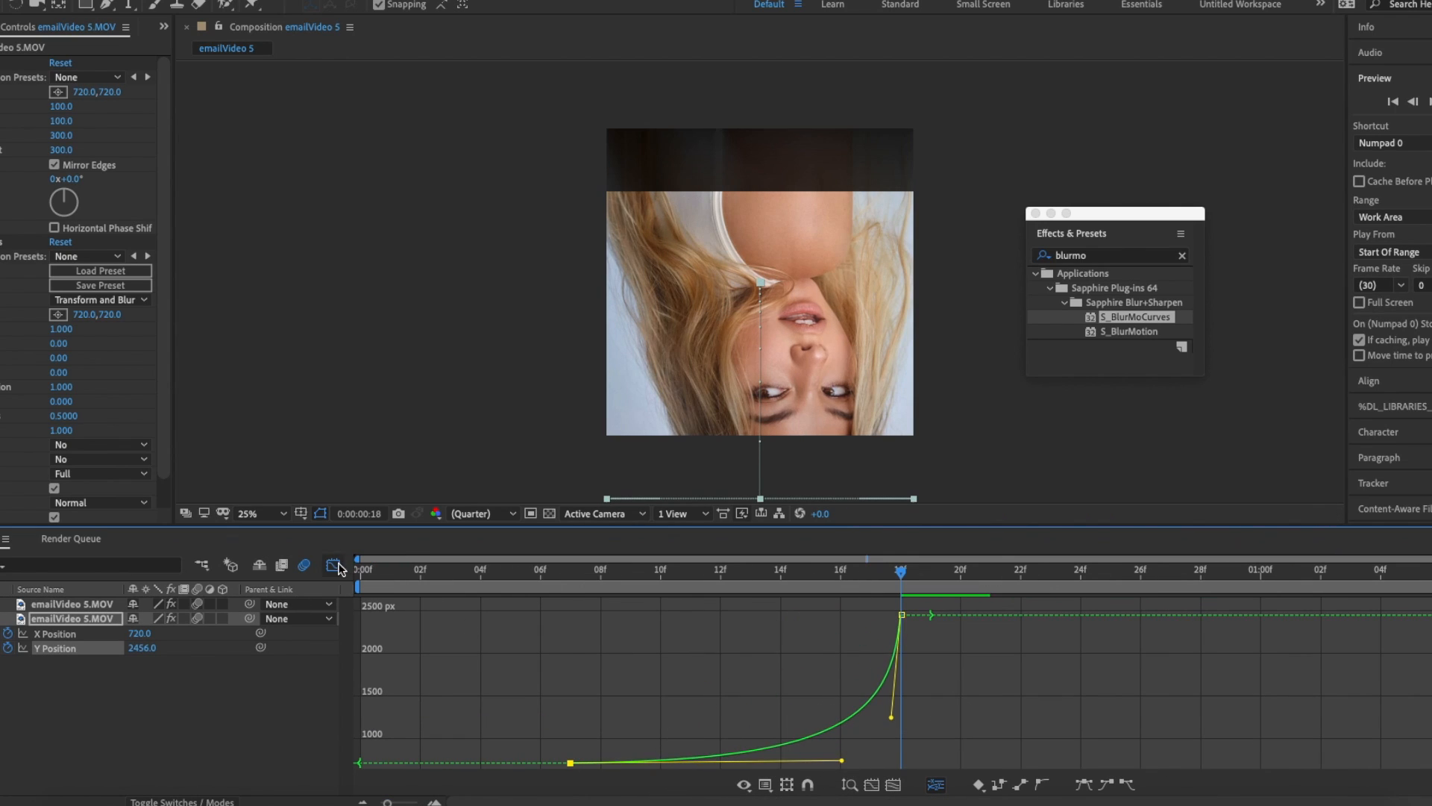
click(332, 565)
Separate the second clip's Position dimensions, keyframe a reduced Y Position at the clip's start, and preview the transition
drag(901, 648, 930, 647)
drag(901, 573, 930, 573)
click(935, 605)
key(p)
right_click(36, 620)
click(83, 644)
drag(141, 633, 4, 635)
click(8, 633)
key(space)
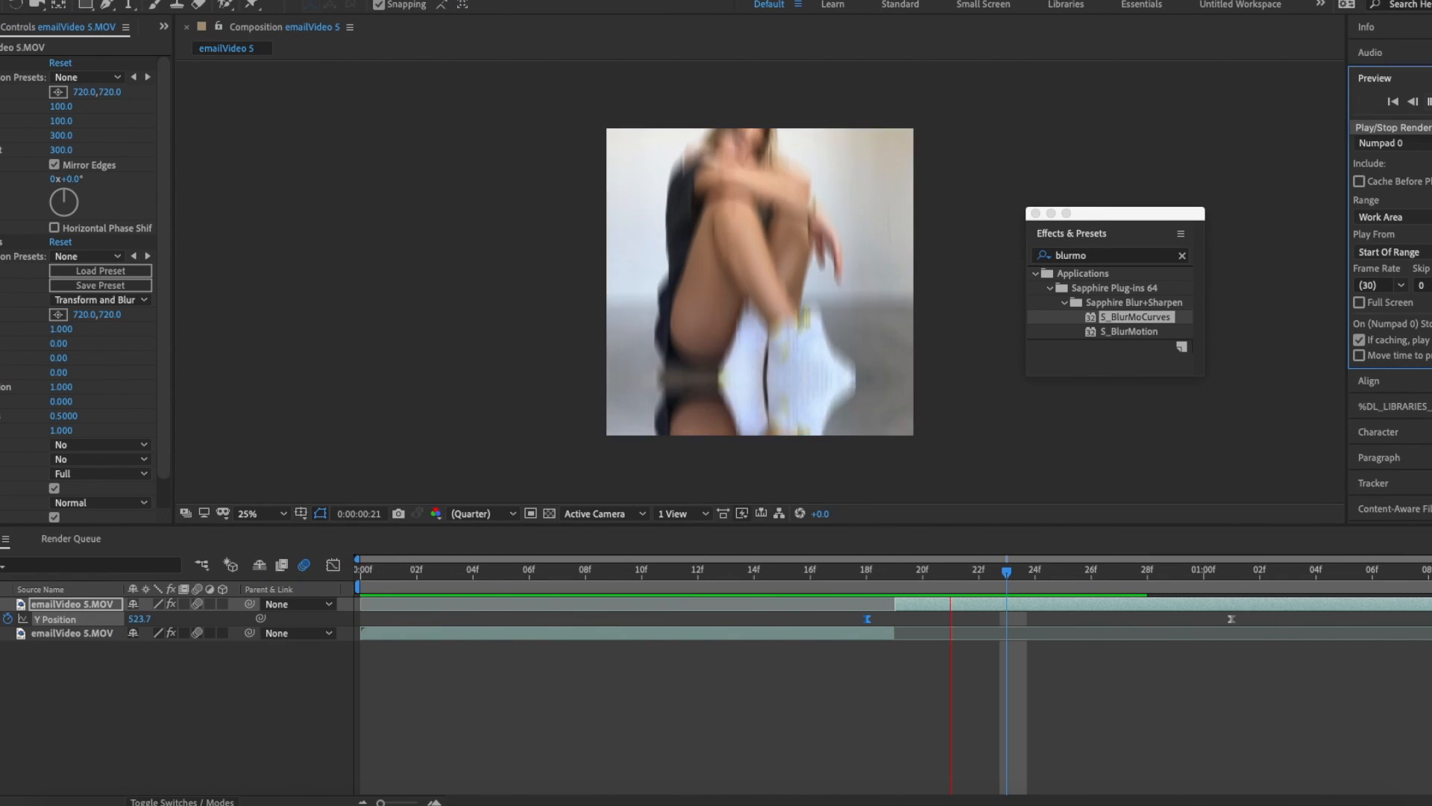
Play back the vertical slide transition across the cut between the two clips
key(space)
click(332, 564)
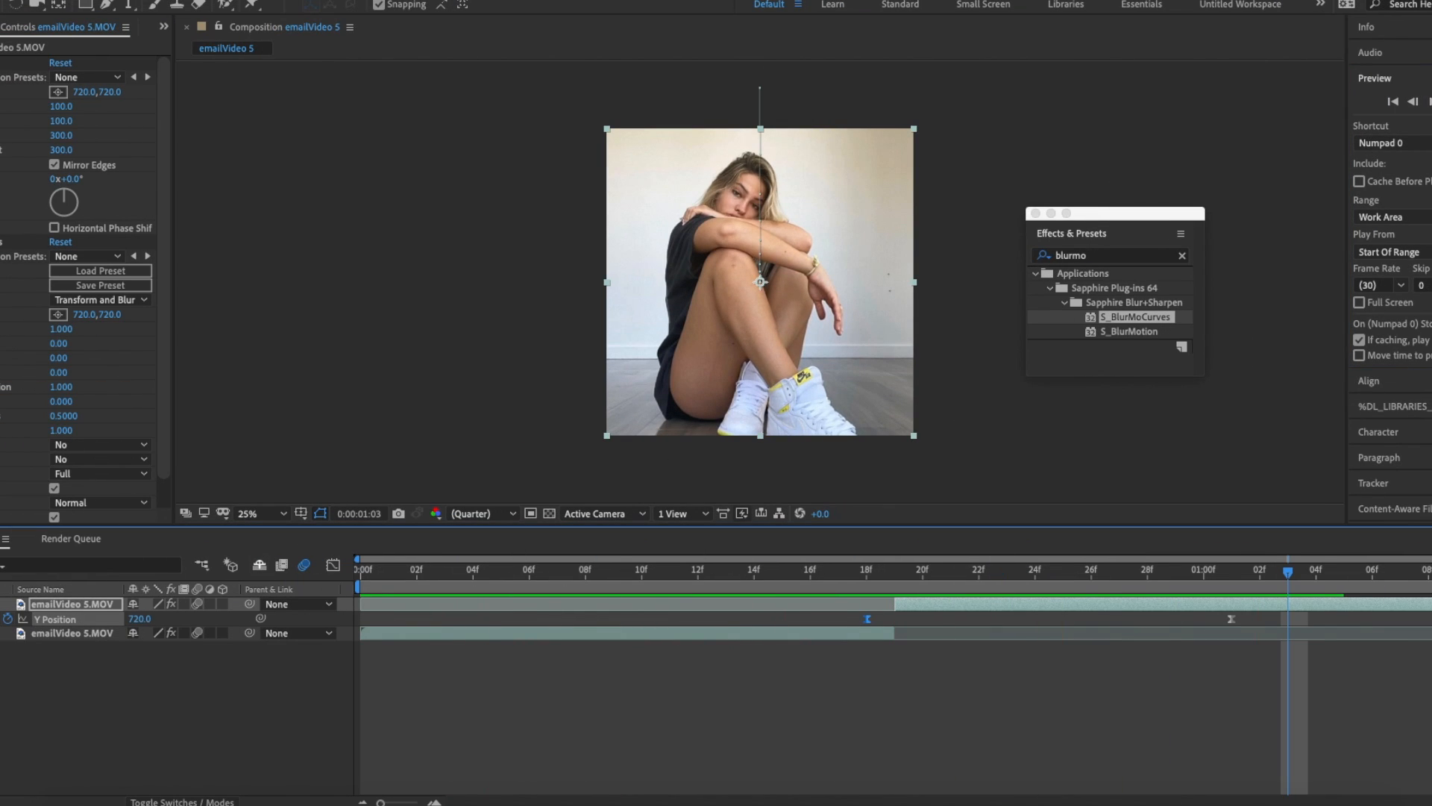
key(space)
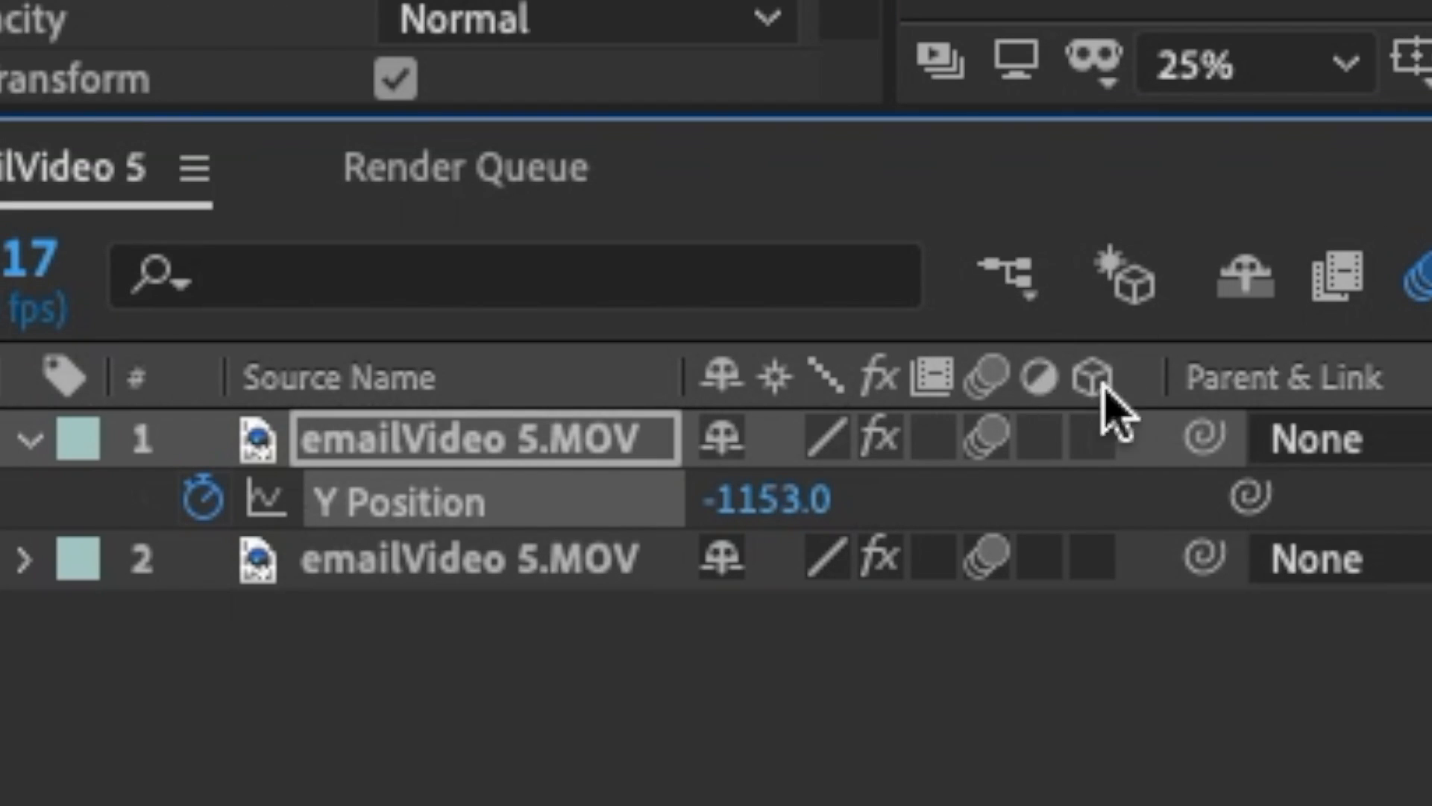
Enable Draft 3D and turn both clips into 3D layers
click(1111, 289)
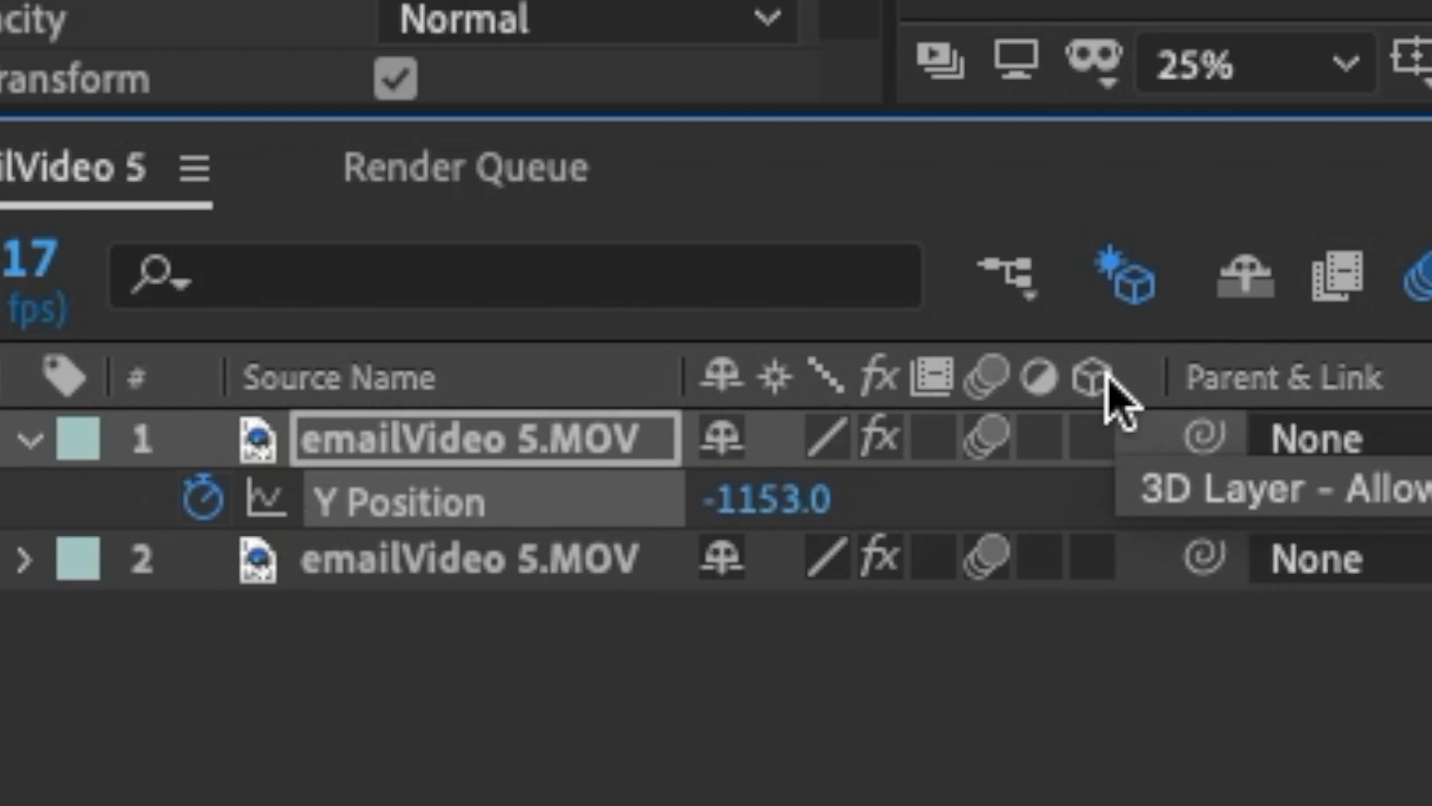
click(1098, 444)
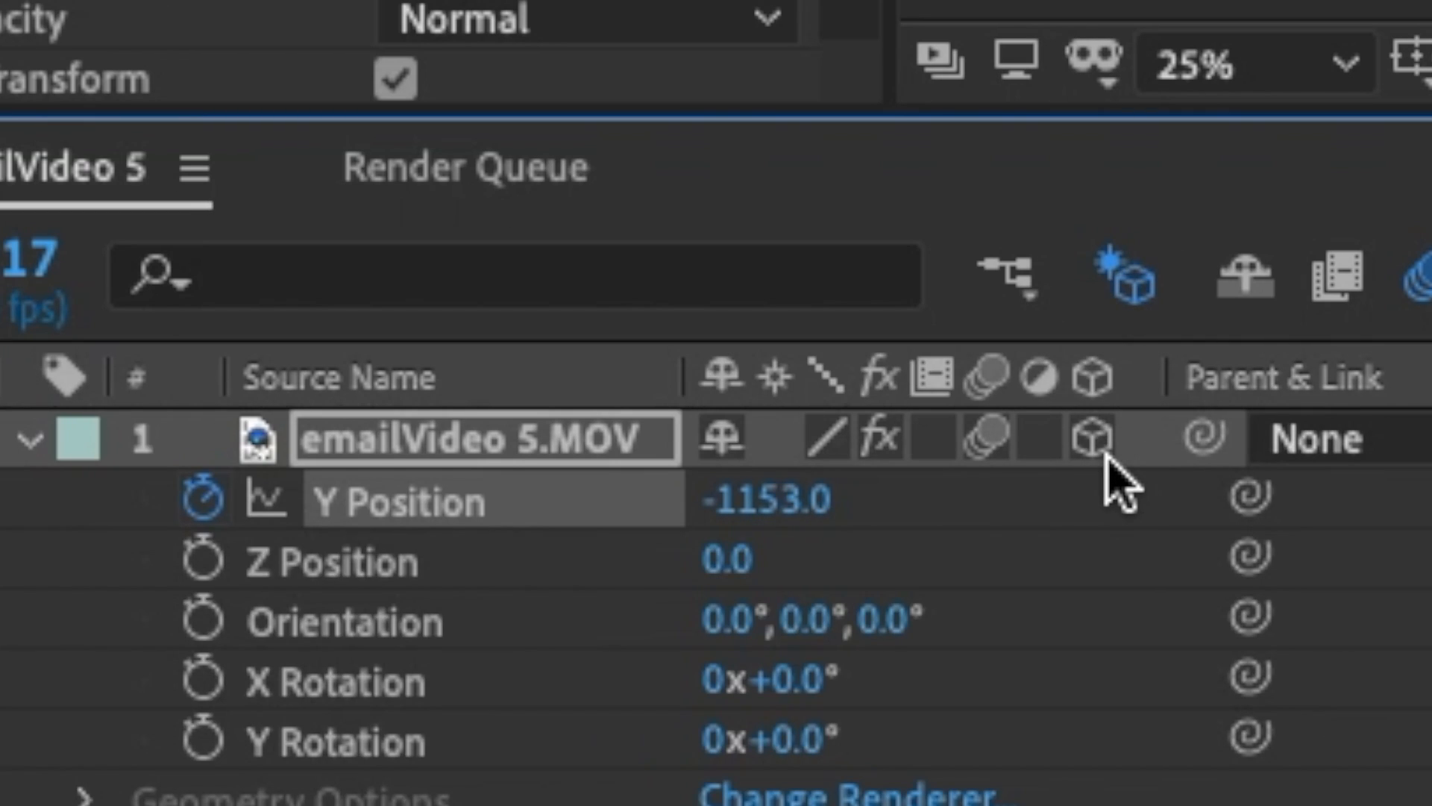
key(u)
click(1083, 481)
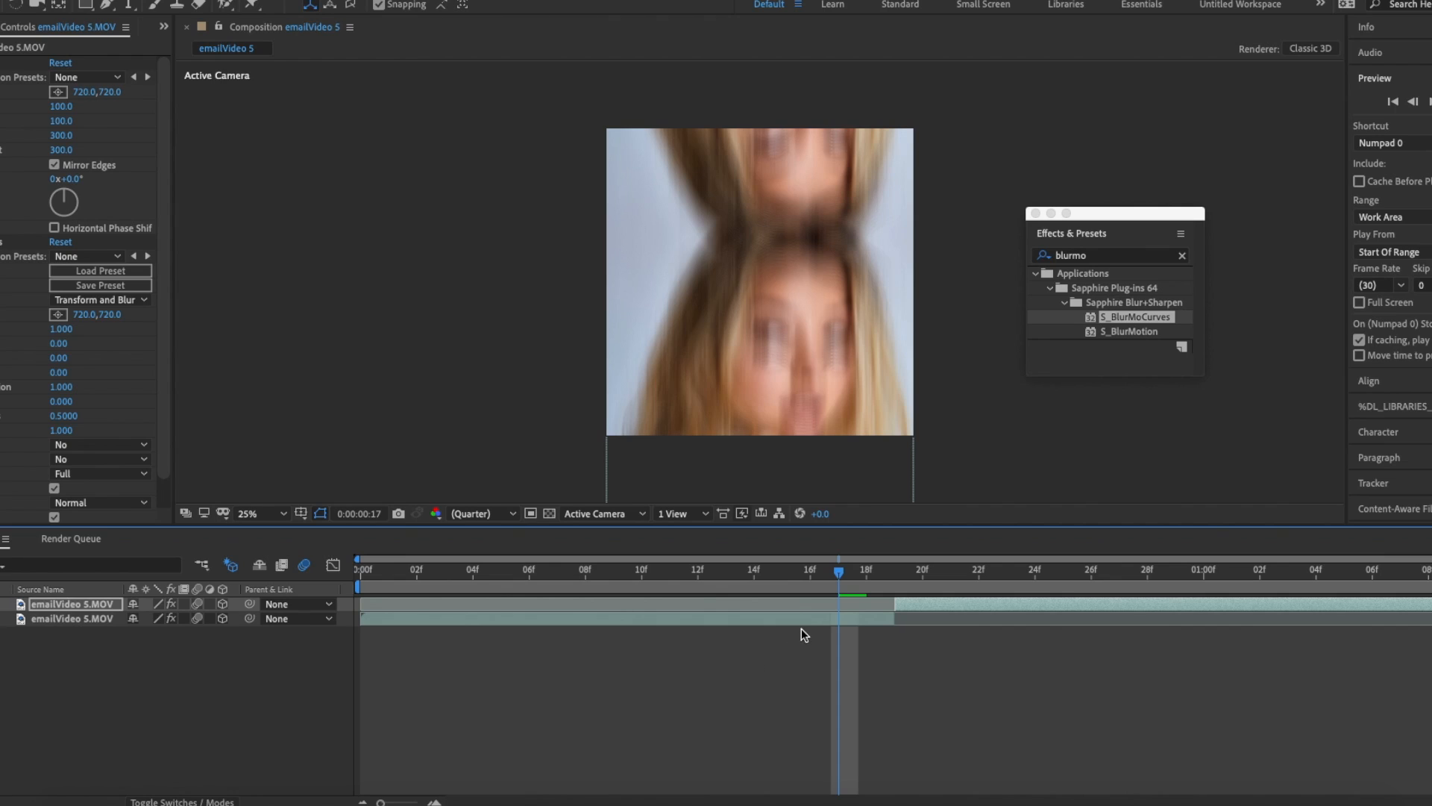
At frame 18, keyframe the first clip's Y Rotation at -70° and set its Motion Tile Output Width to 650 and Output Height to 340
click(811, 619)
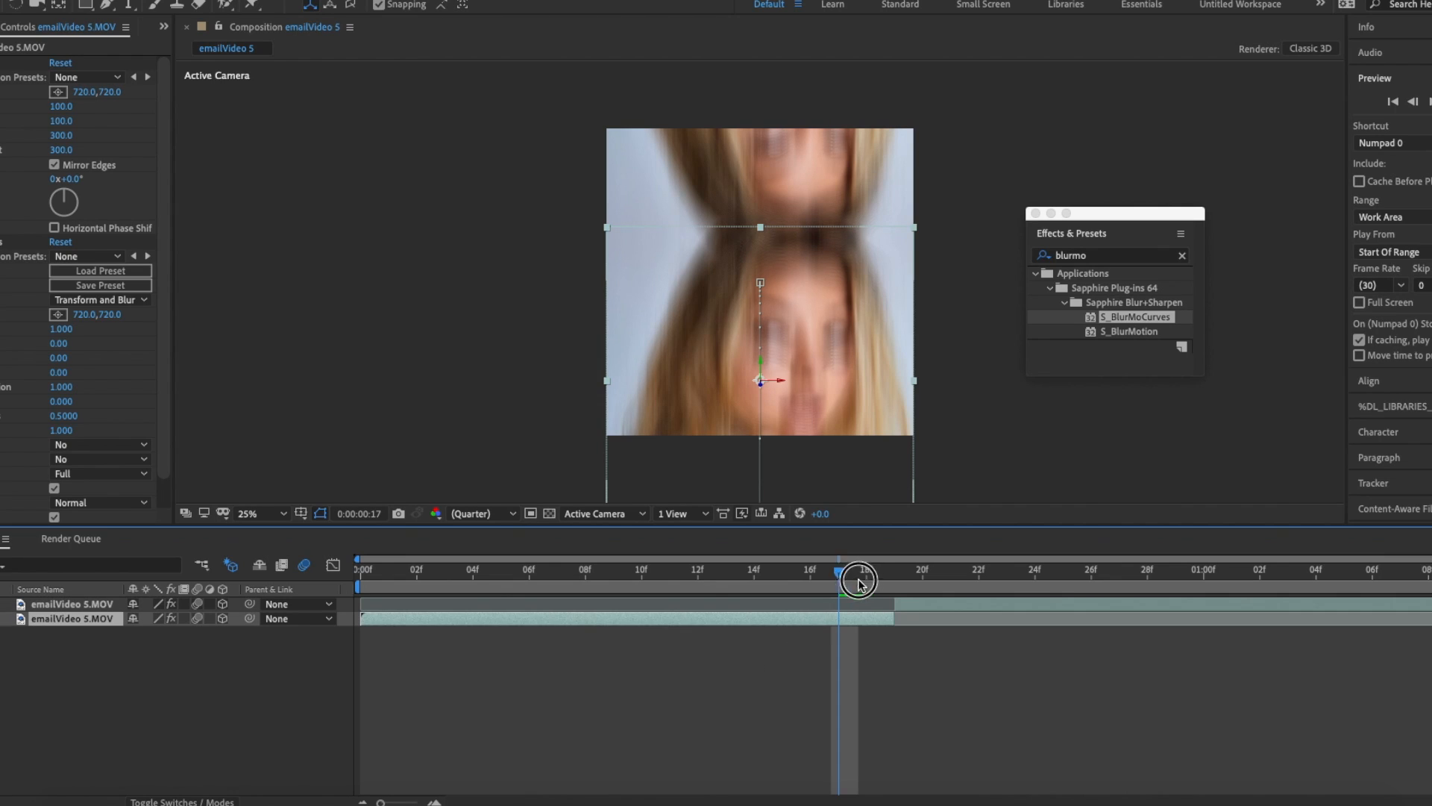
mouse_move(859, 582)
mouse_down()
mouse_move(887, 586)
mouse_move(867, 586)
mouse_up()
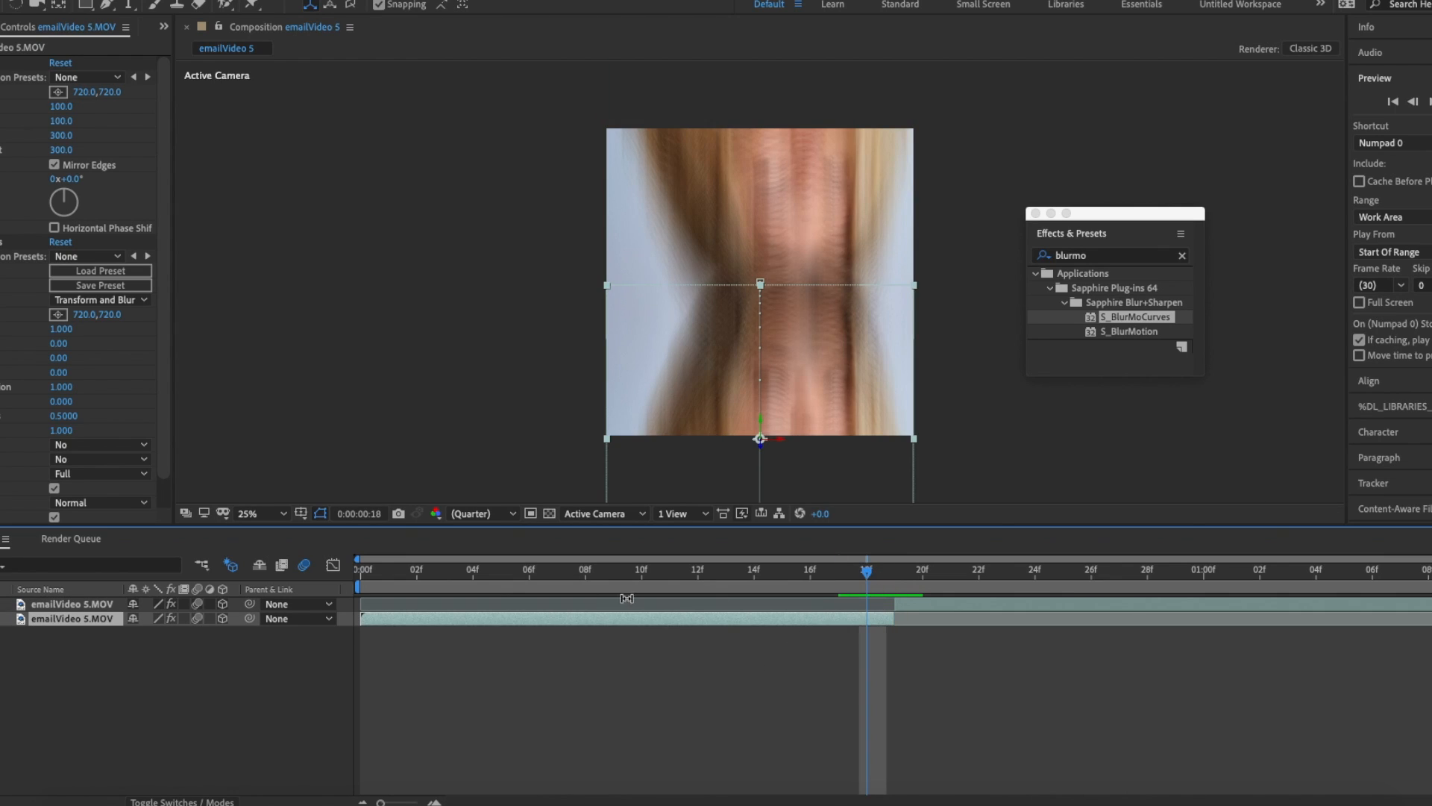
key(r)
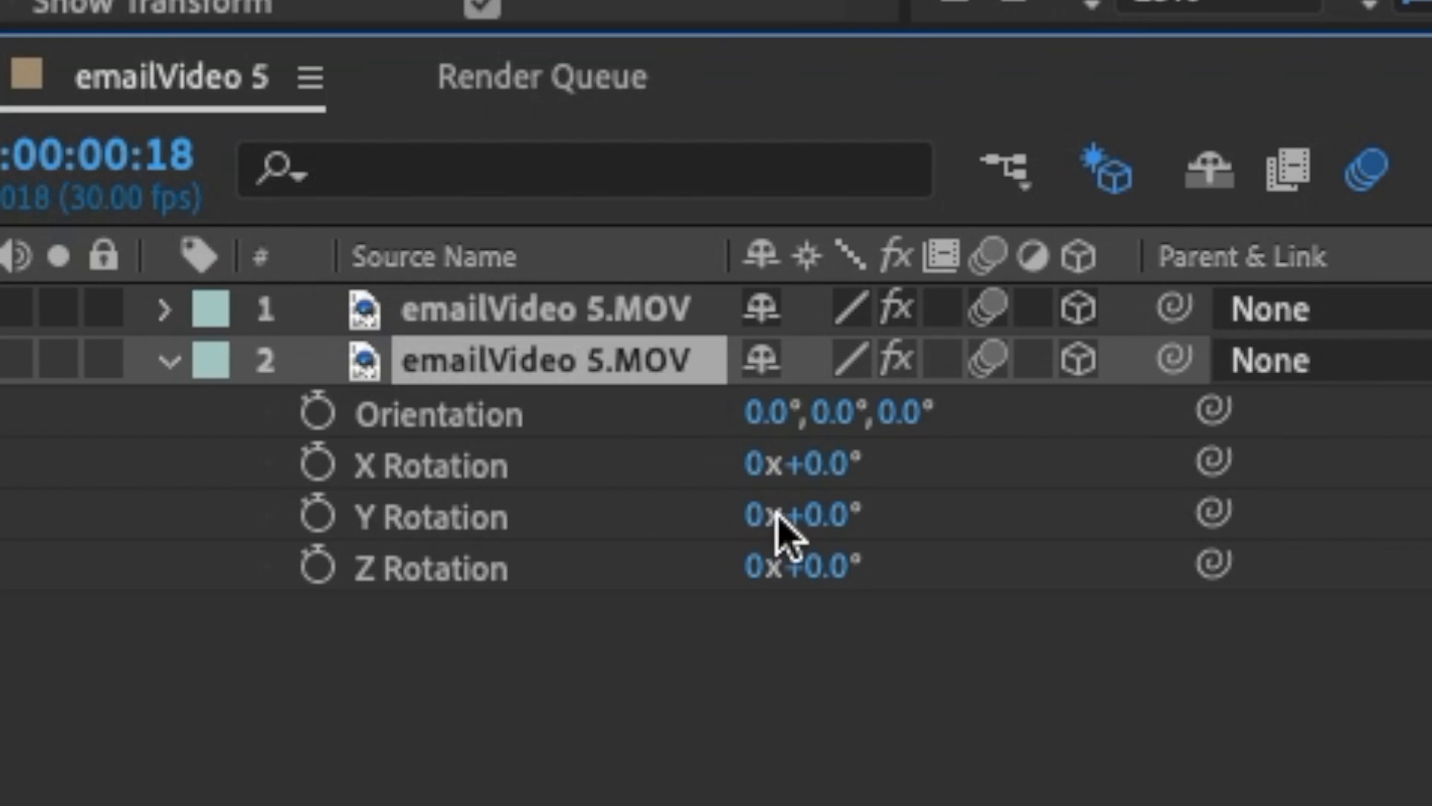
drag(780, 515, 631, 535)
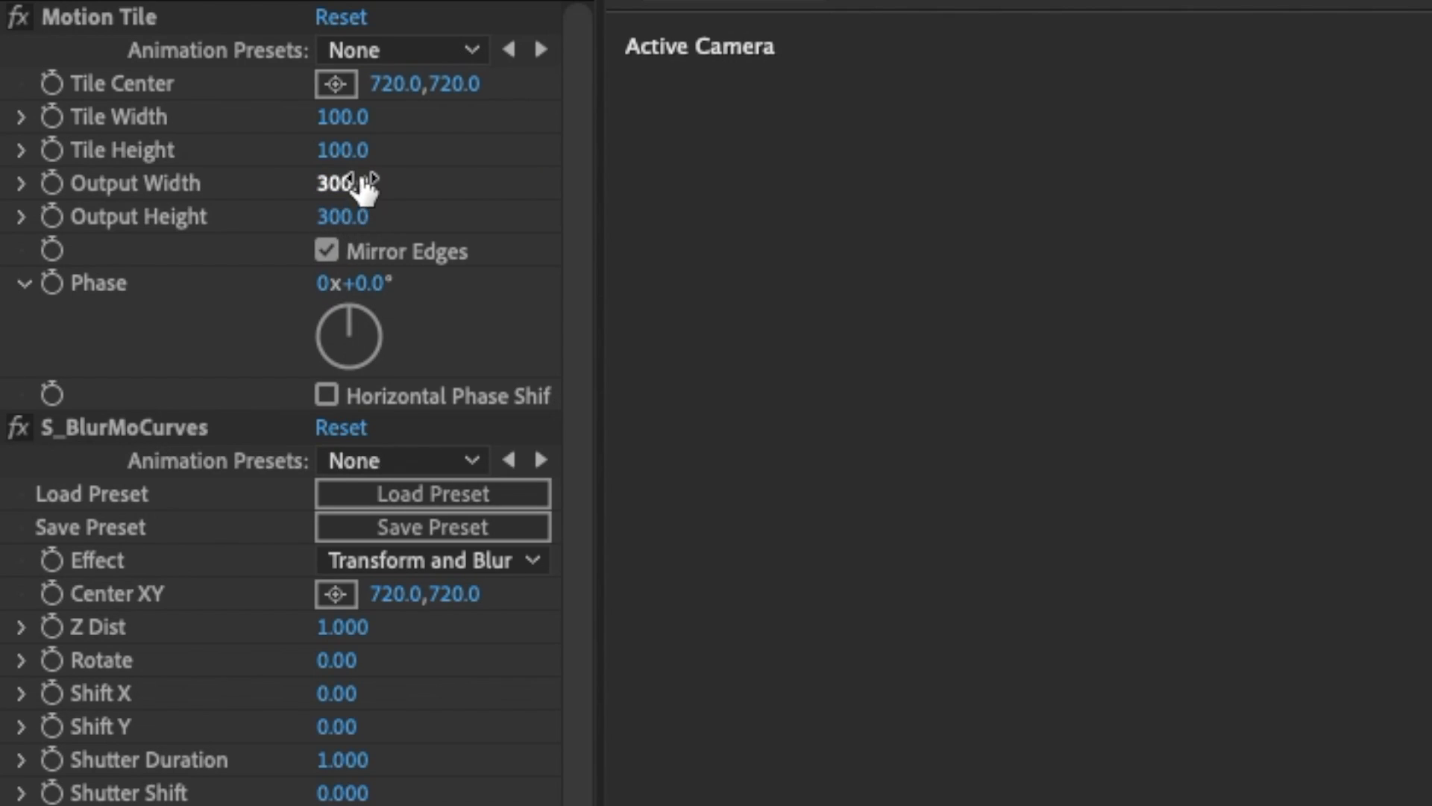
drag(365, 187, 393, 177)
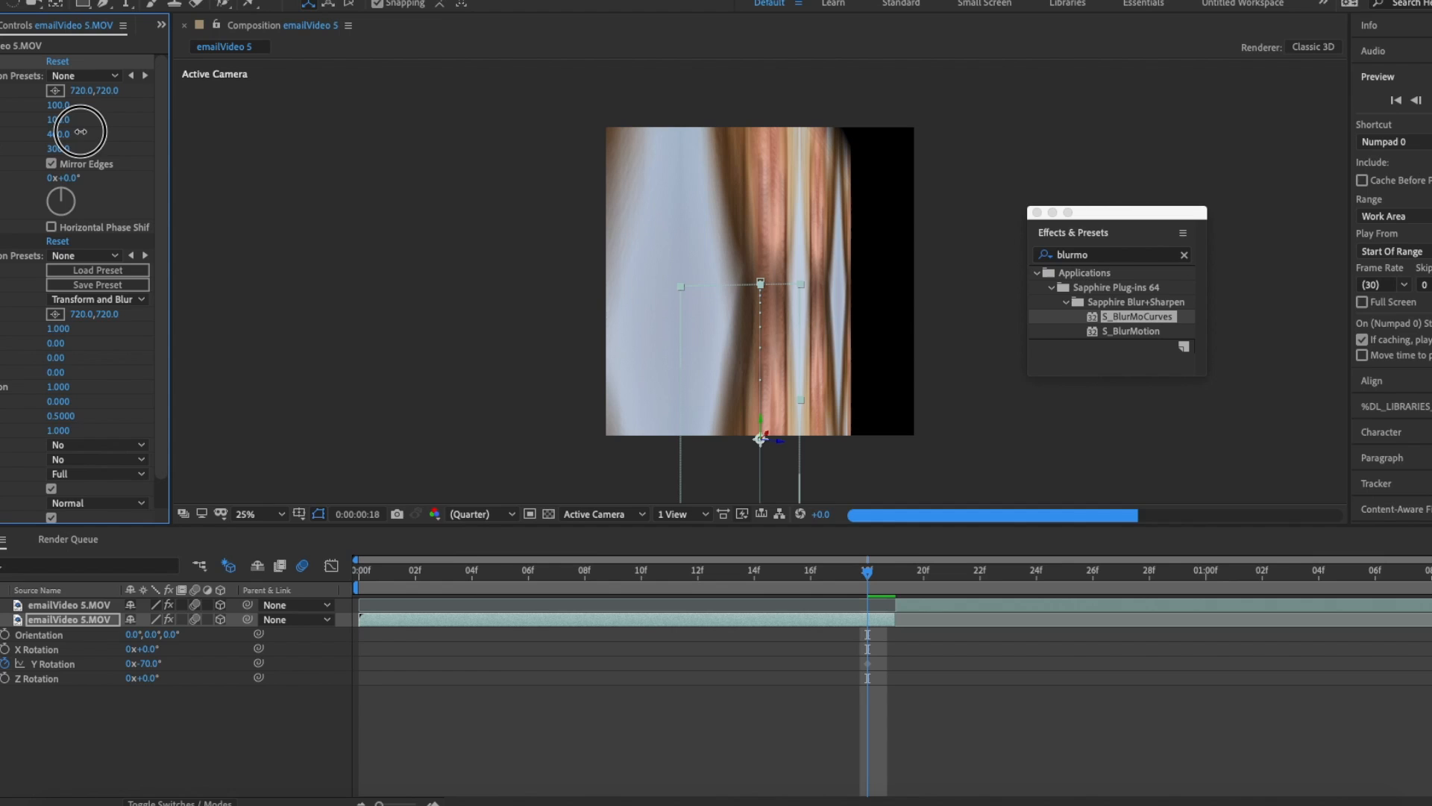
mouse_move(81, 131)
mouse_down()
mouse_move(103, 130)
mouse_move(75, 151)
mouse_up()
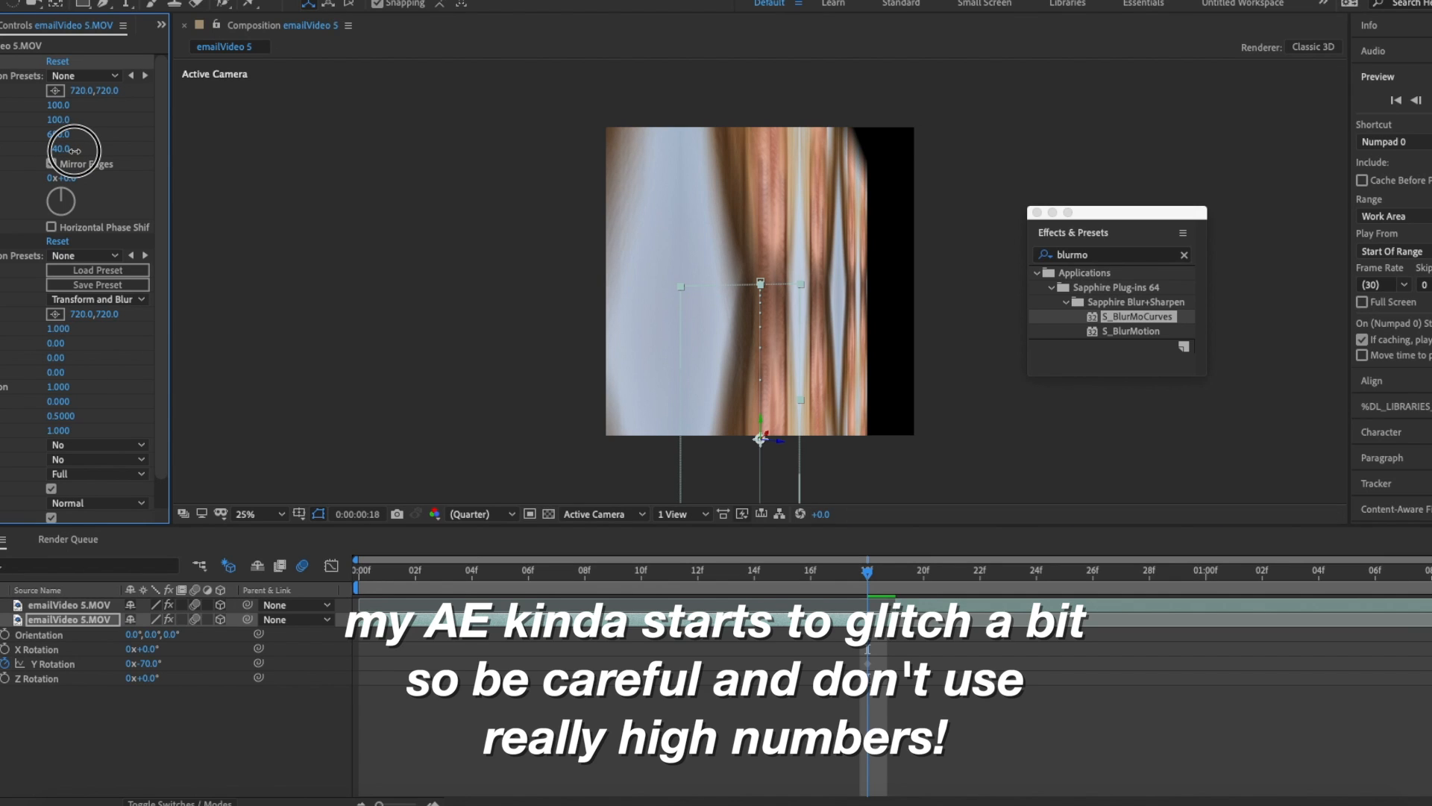
Reset the first clip's Y Rotation to 0° at frame 10 and apply Easy Ease to both Y Rotation keyframes
drag(867, 572, 641, 571)
right_click(76, 666)
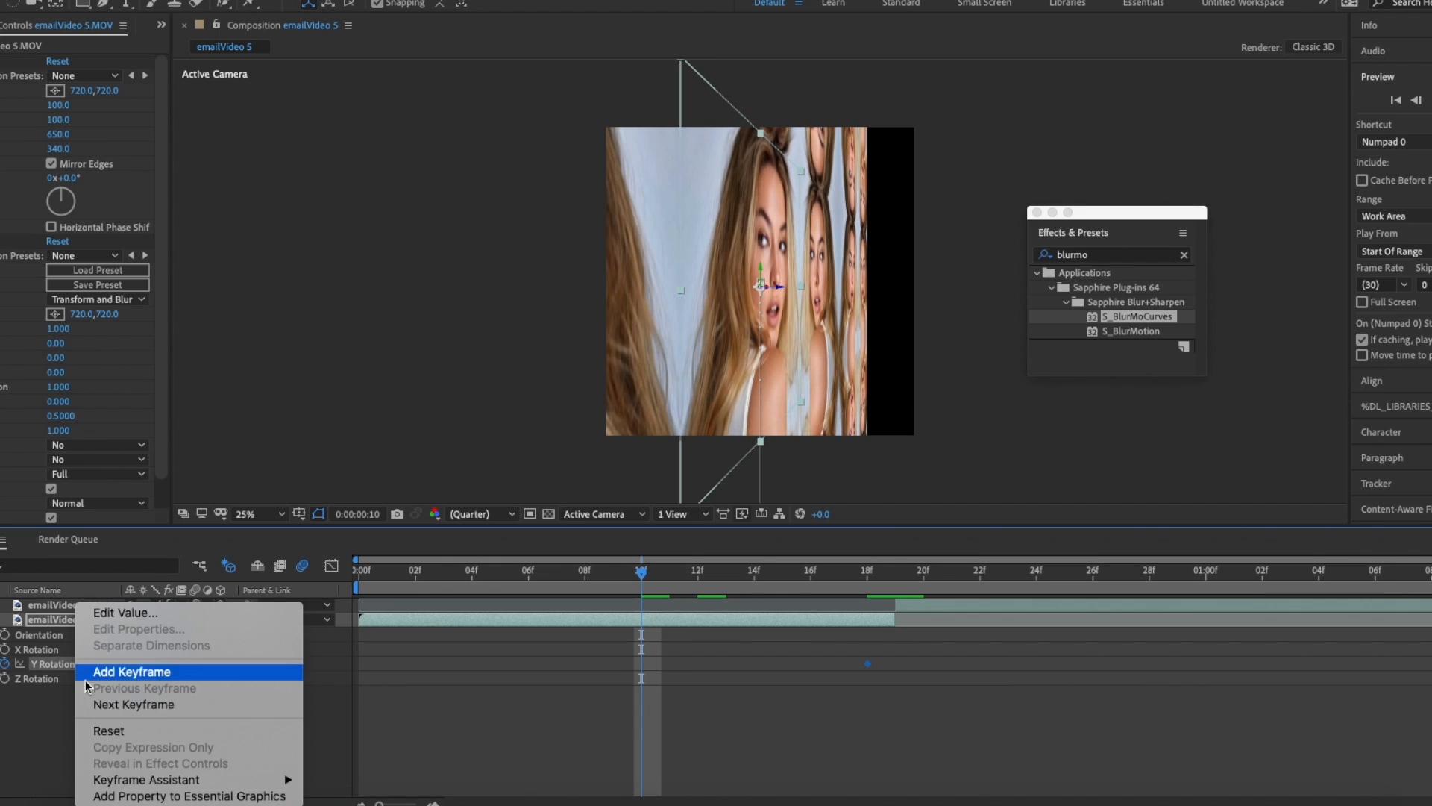
click(82, 731)
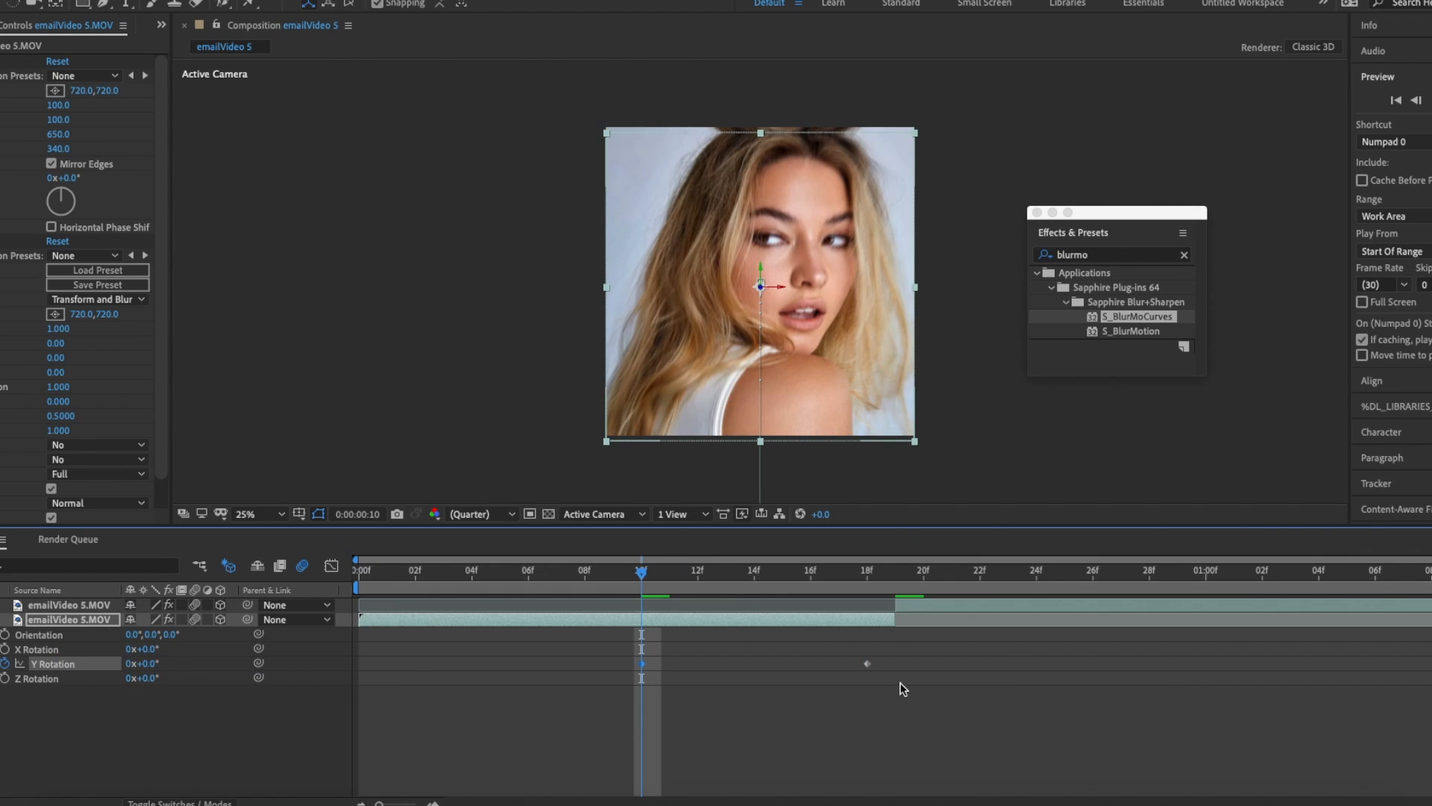
drag(901, 682, 637, 670)
right_click(645, 665)
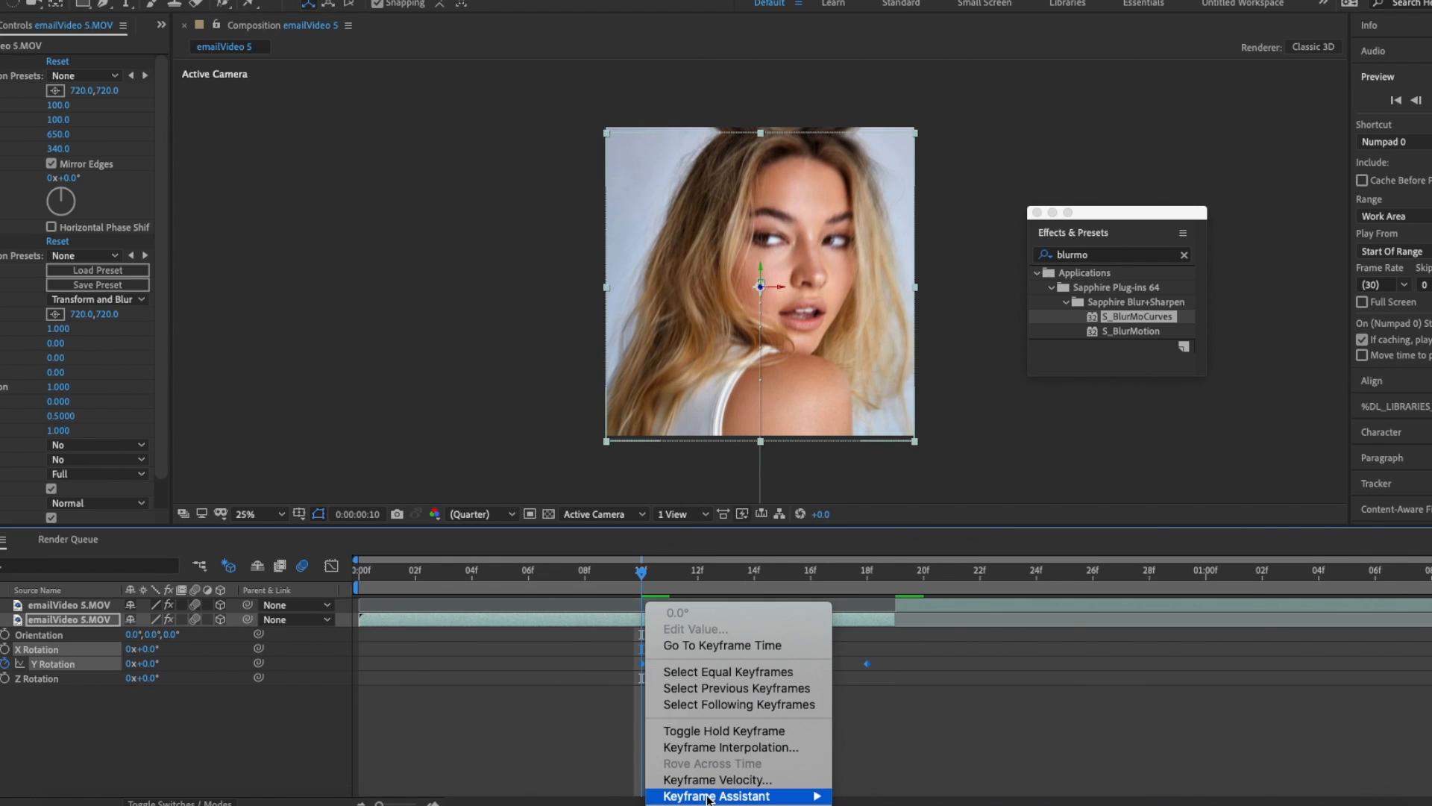
mouse_move(751, 793)
click(877, 605)
Reshape the first clip's Y Rotation curve to start slowly and accelerate sharply into the last keyframe
drag(667, 577, 755, 573)
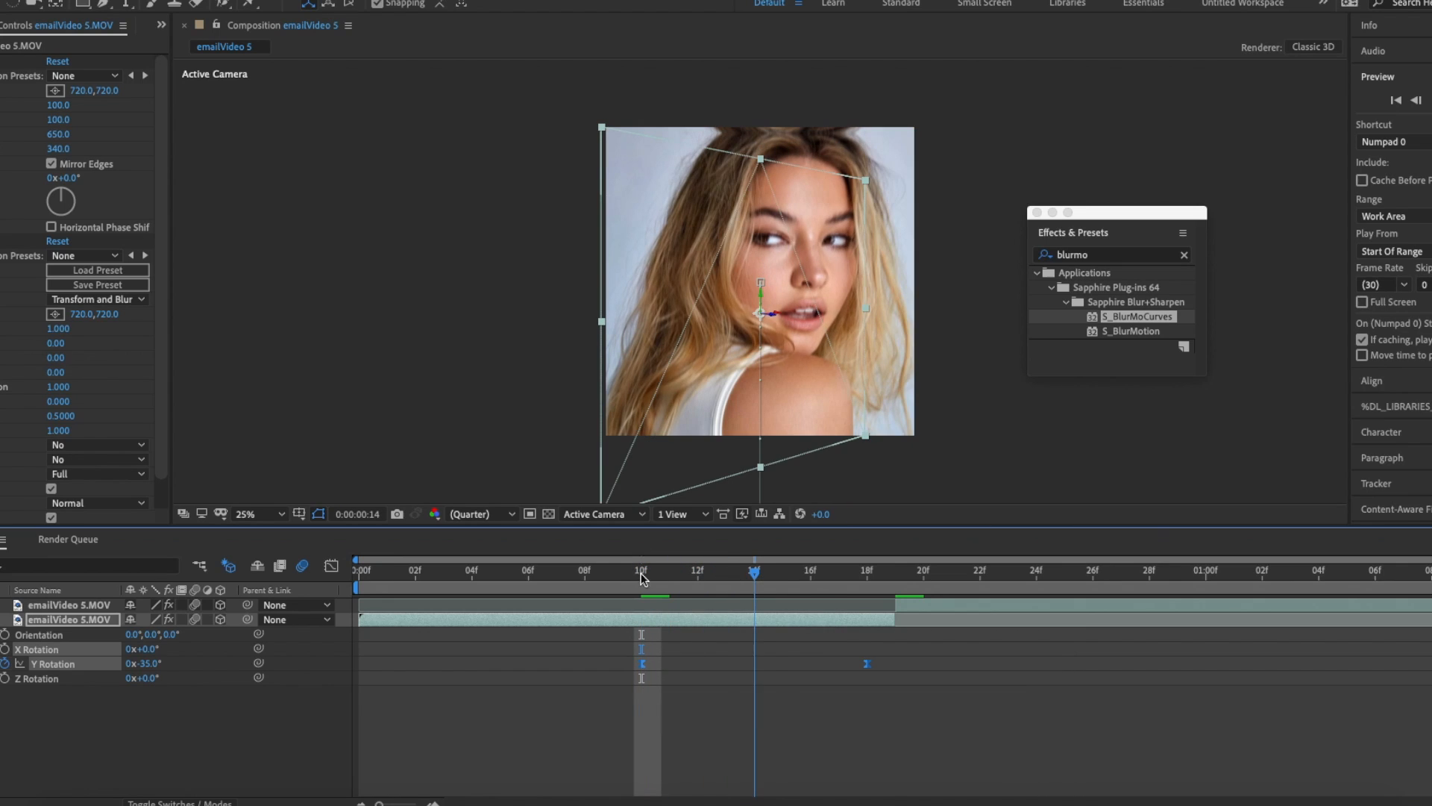
key(shift+F3)
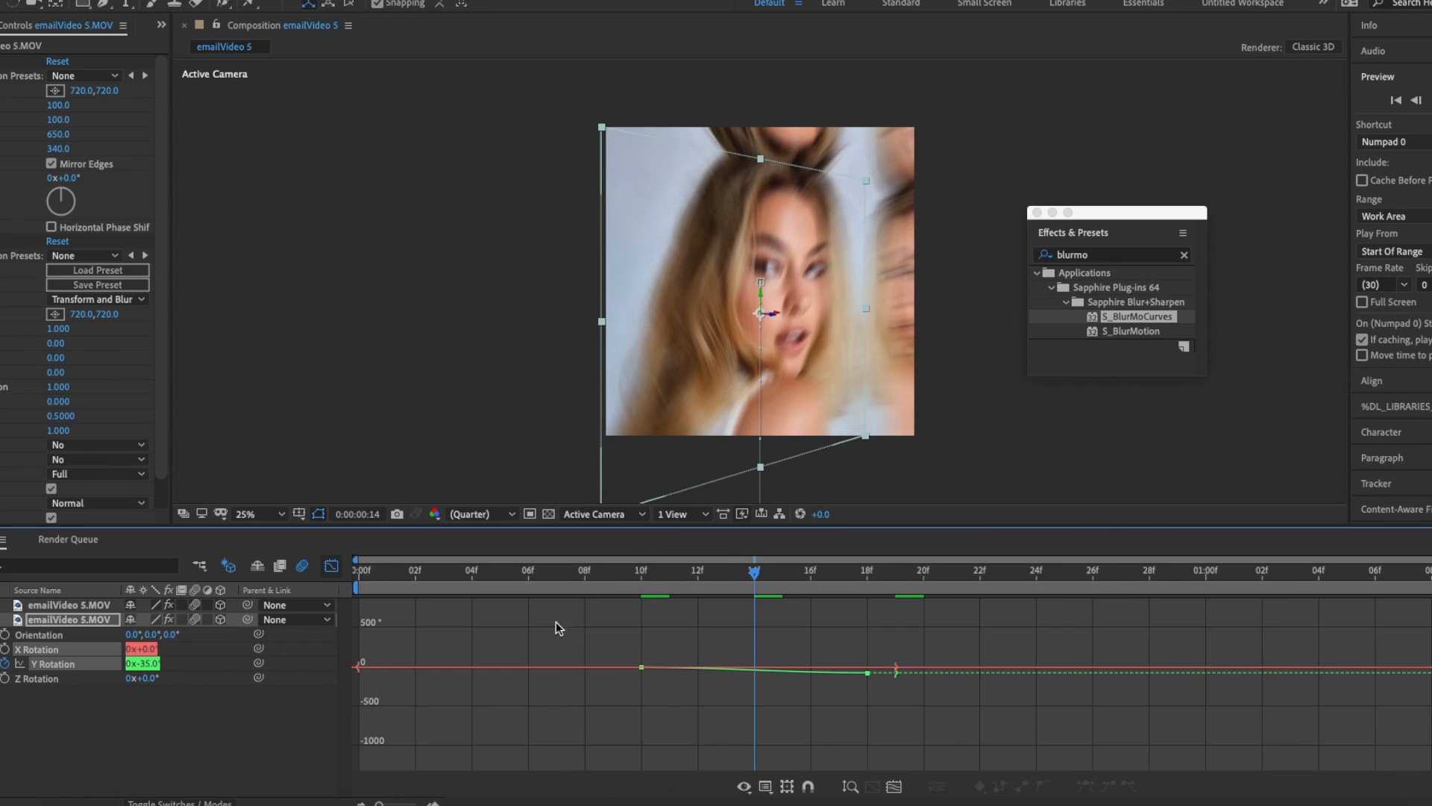
click(889, 787)
click(1106, 762)
scroll(1104, 761, down, 2)
drag(996, 713, 1144, 631)
scroll(1119, 642, up, 3)
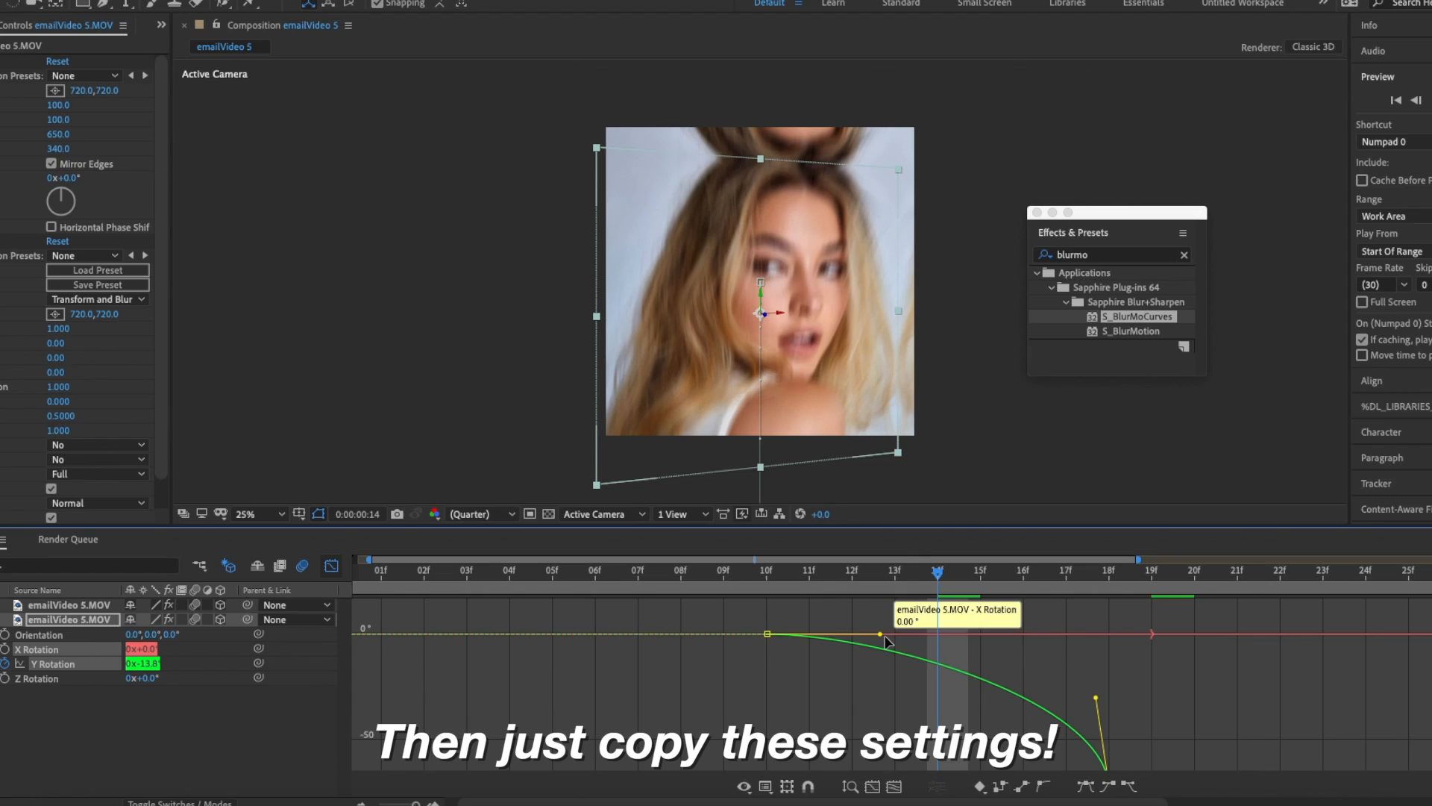
drag(882, 635, 1038, 635)
click(331, 565)
key(minus)
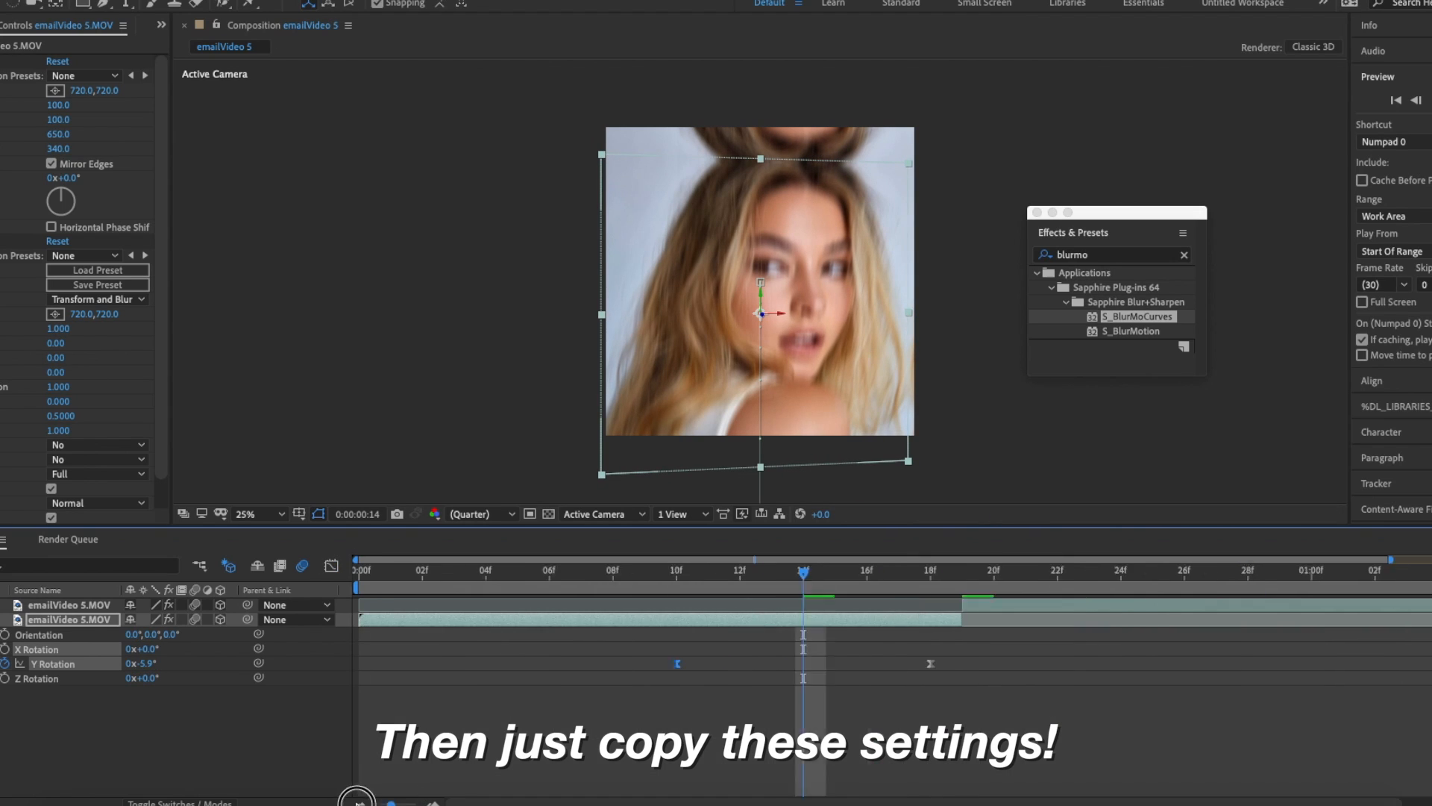
At frame 19, keyframe the second clip's Y Rotation at 70° and set its Motion Tile Output Width to 540 and Output Height to 390
drag(761, 571, 895, 585)
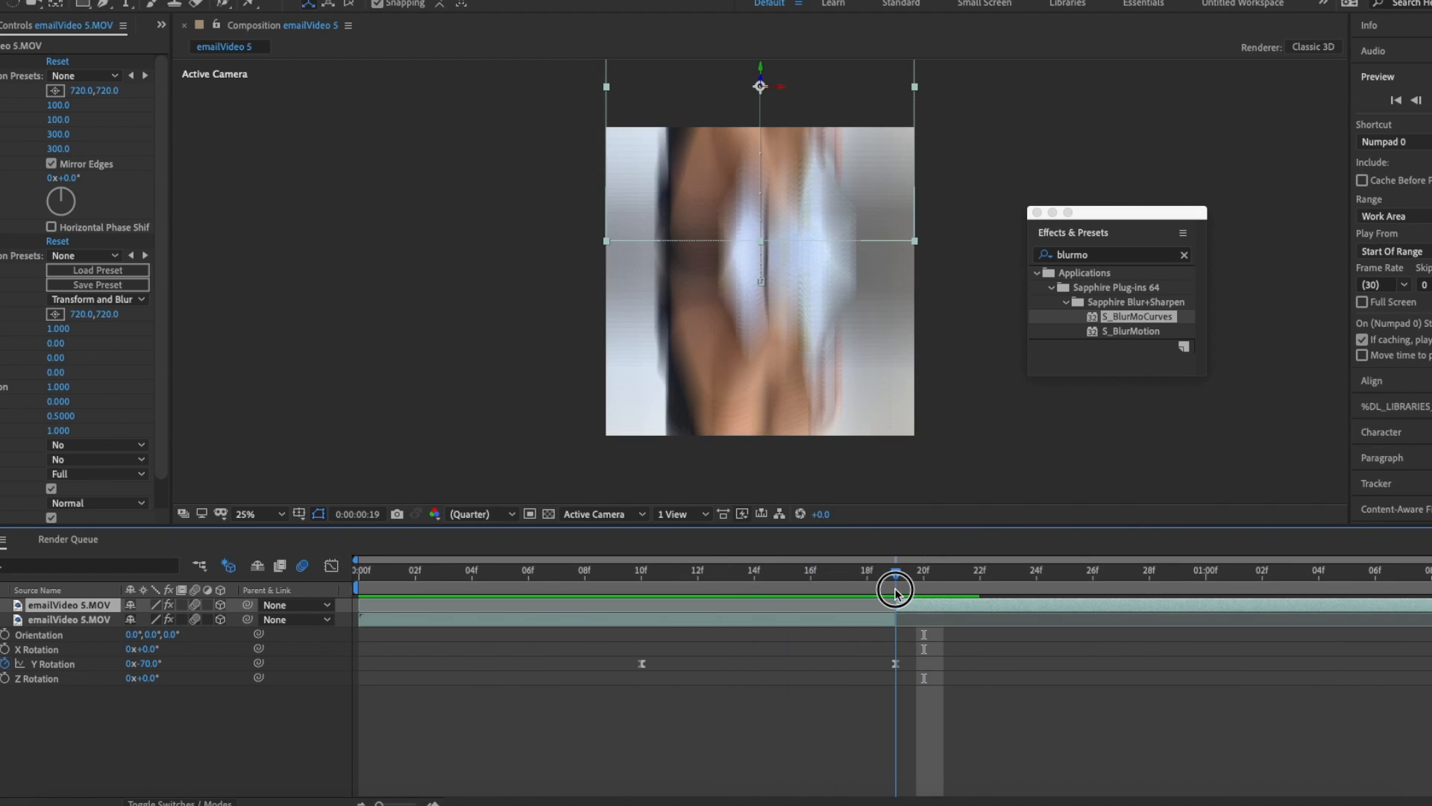
key(r)
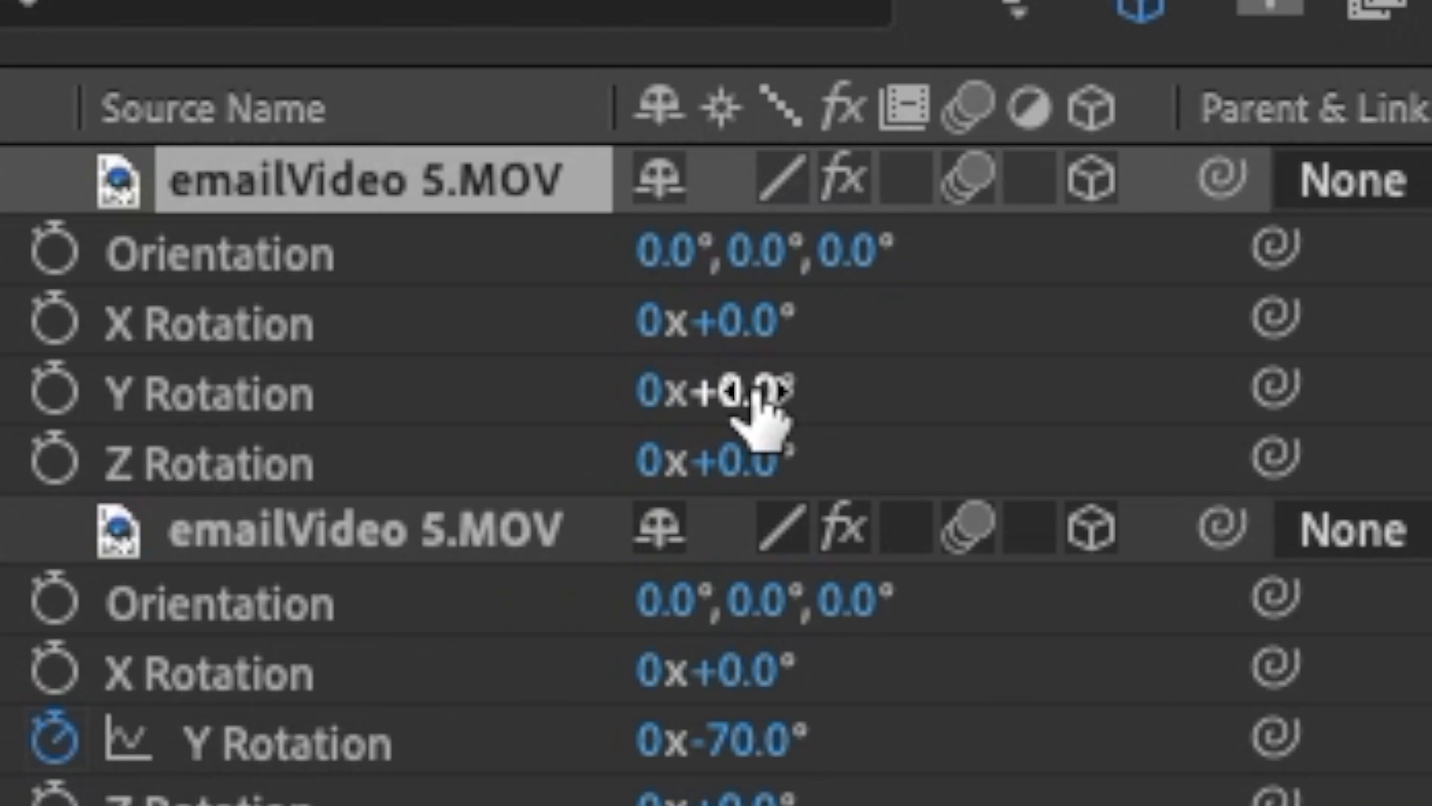
click(149, 649)
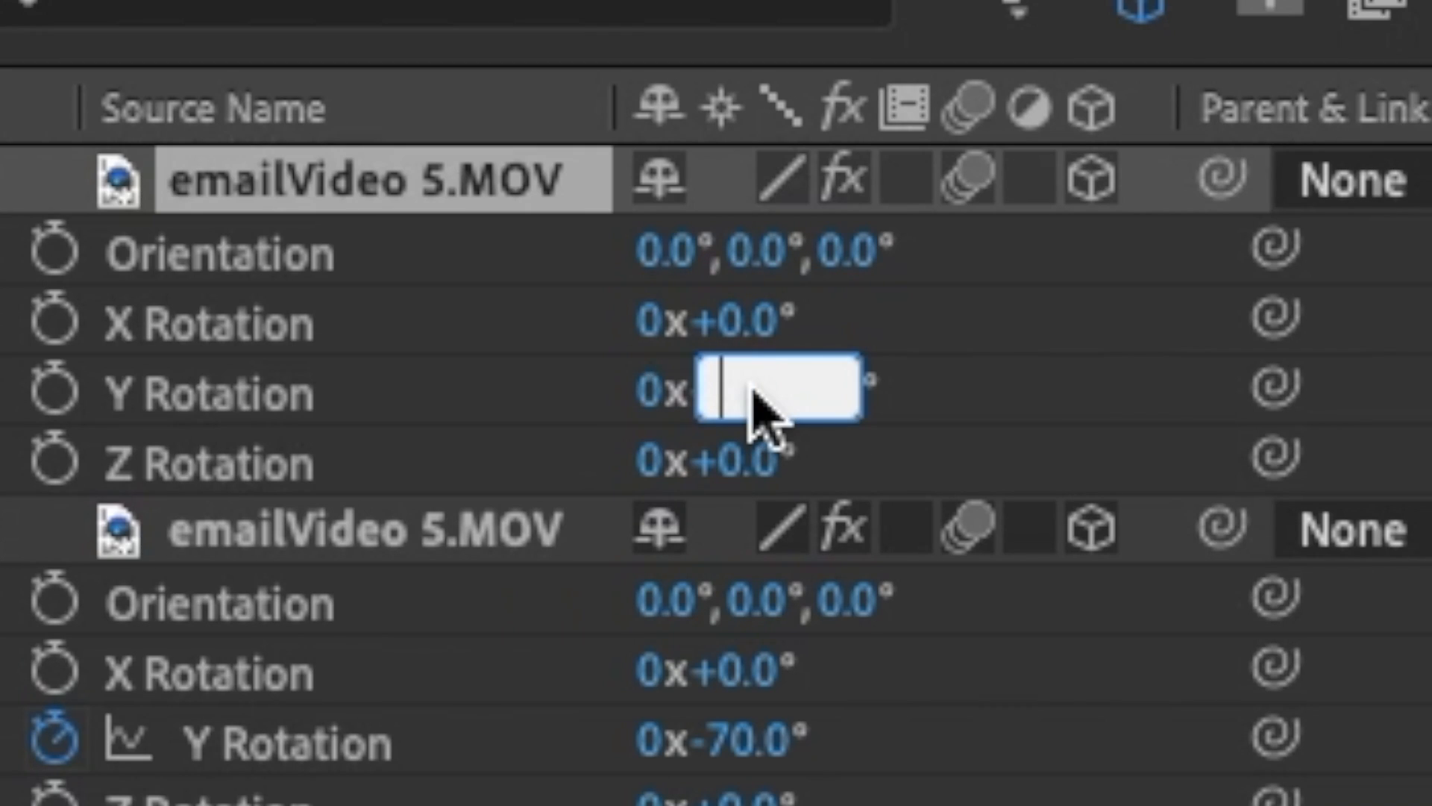
text(70)
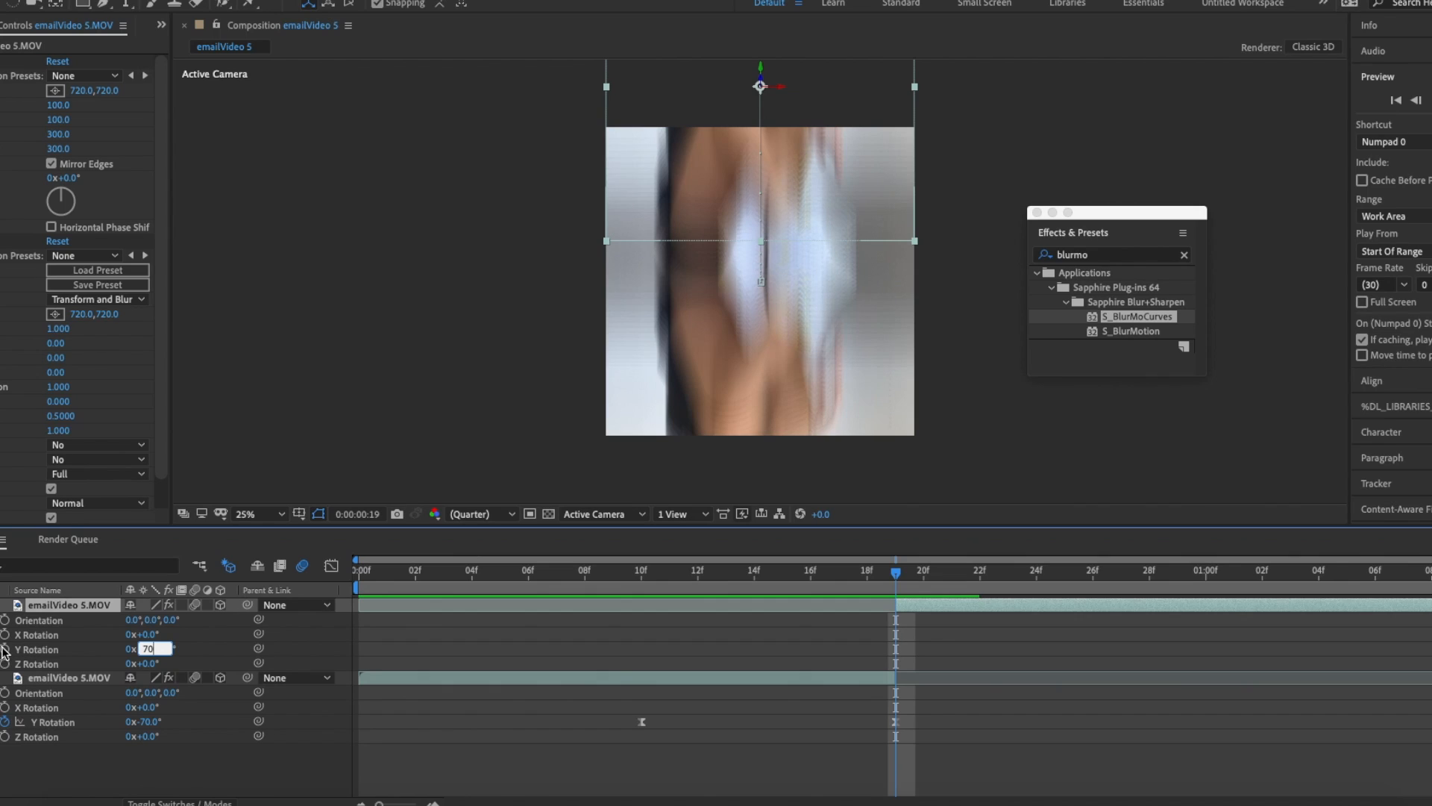
click(4, 649)
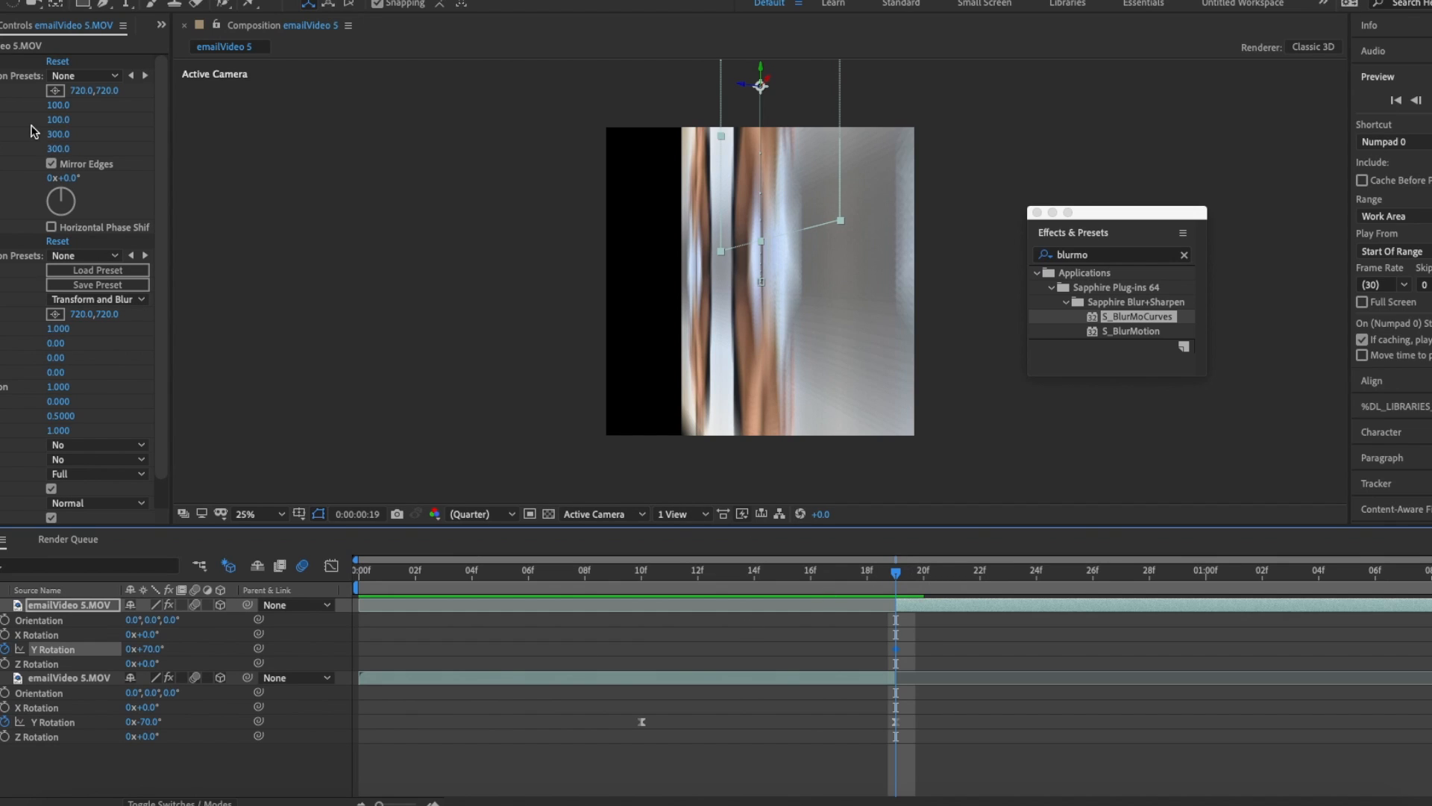
drag(57, 134, 358, 239)
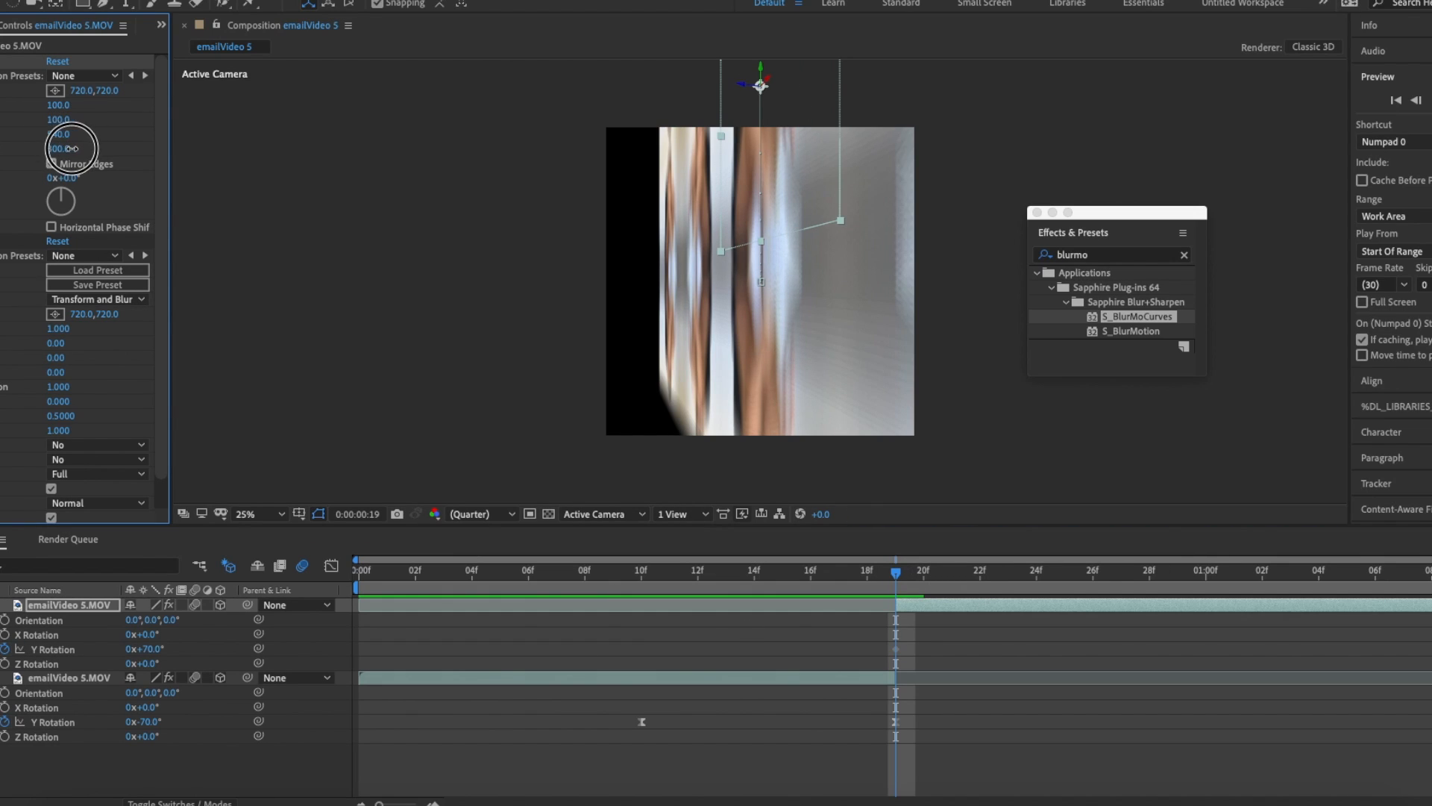
Reset the second clip's Y Rotation to 0° at 0:00:01:02 and select its Y Rotation keyframes
drag(940, 588, 1262, 585)
right_click(81, 651)
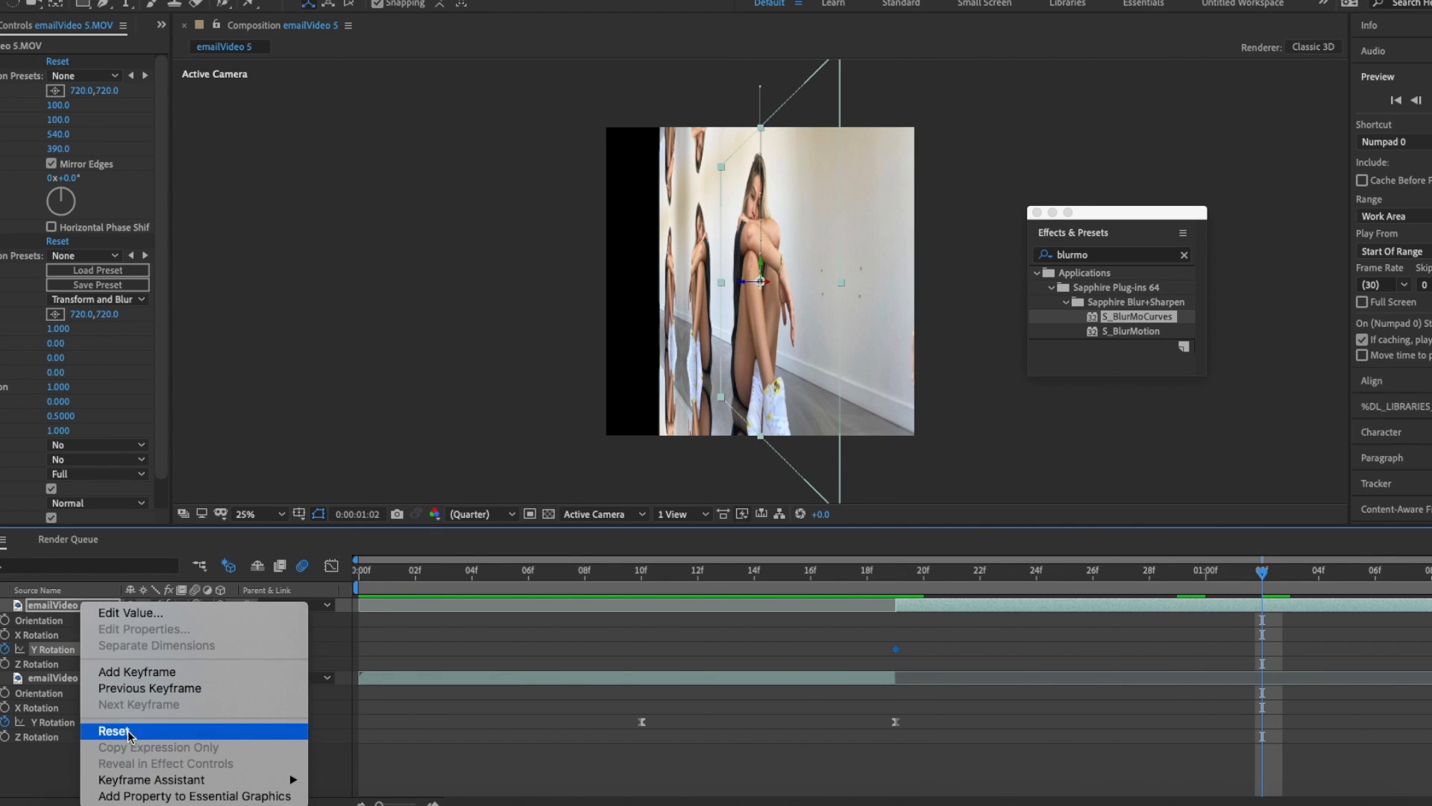
click(149, 728)
drag(1353, 648, 866, 652)
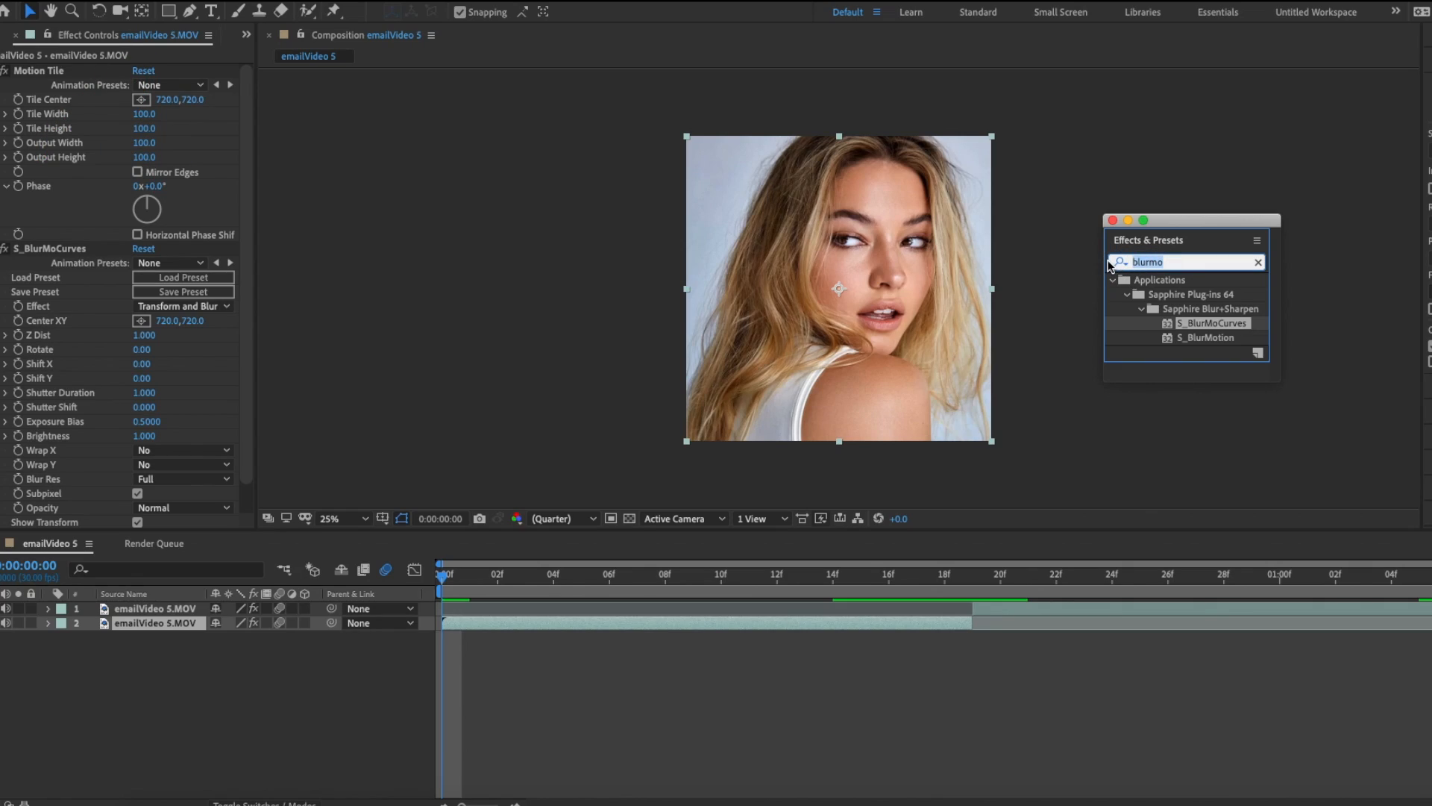
Find the S_WarpVortex effect and apply it to the first clip
text(war)
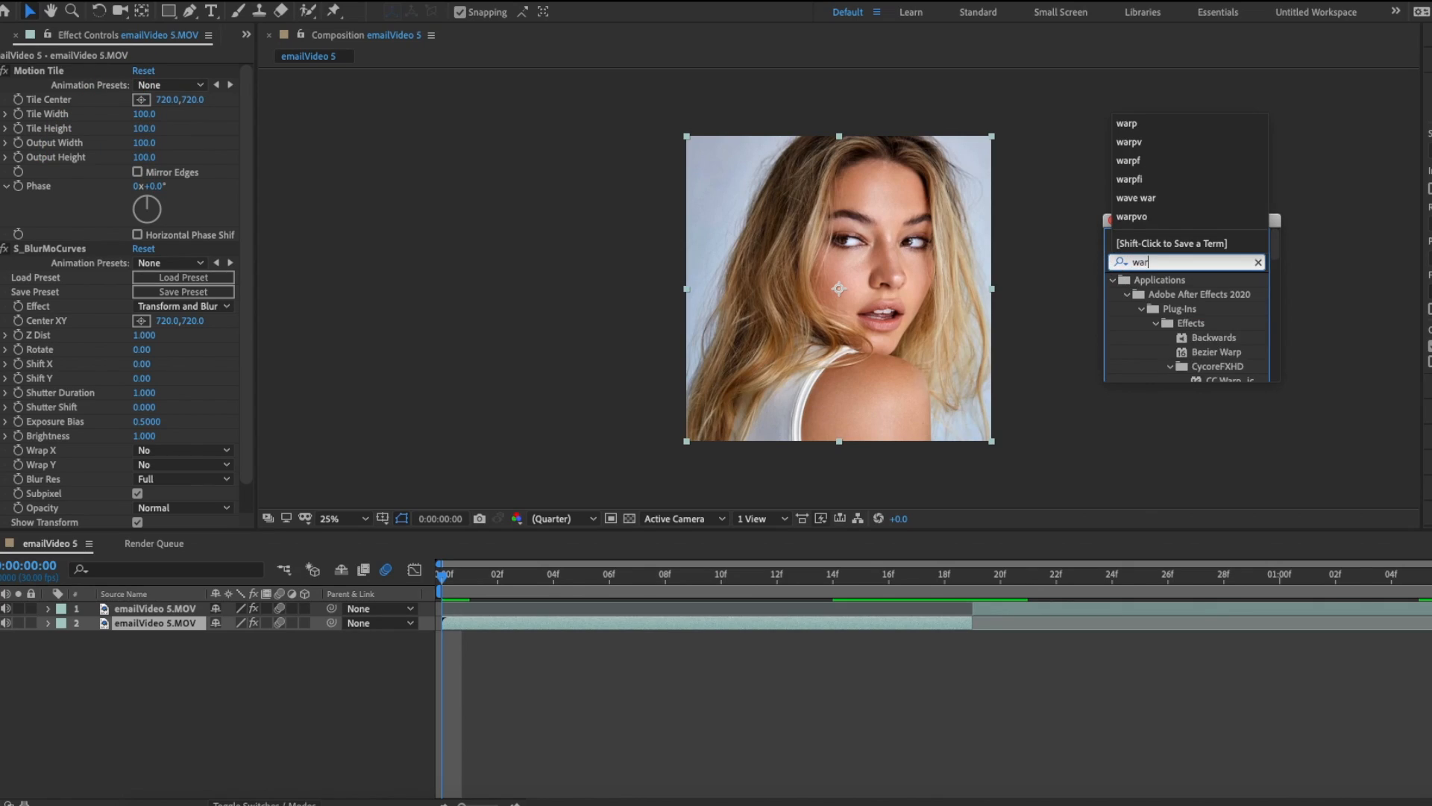
text(p)
text(v)
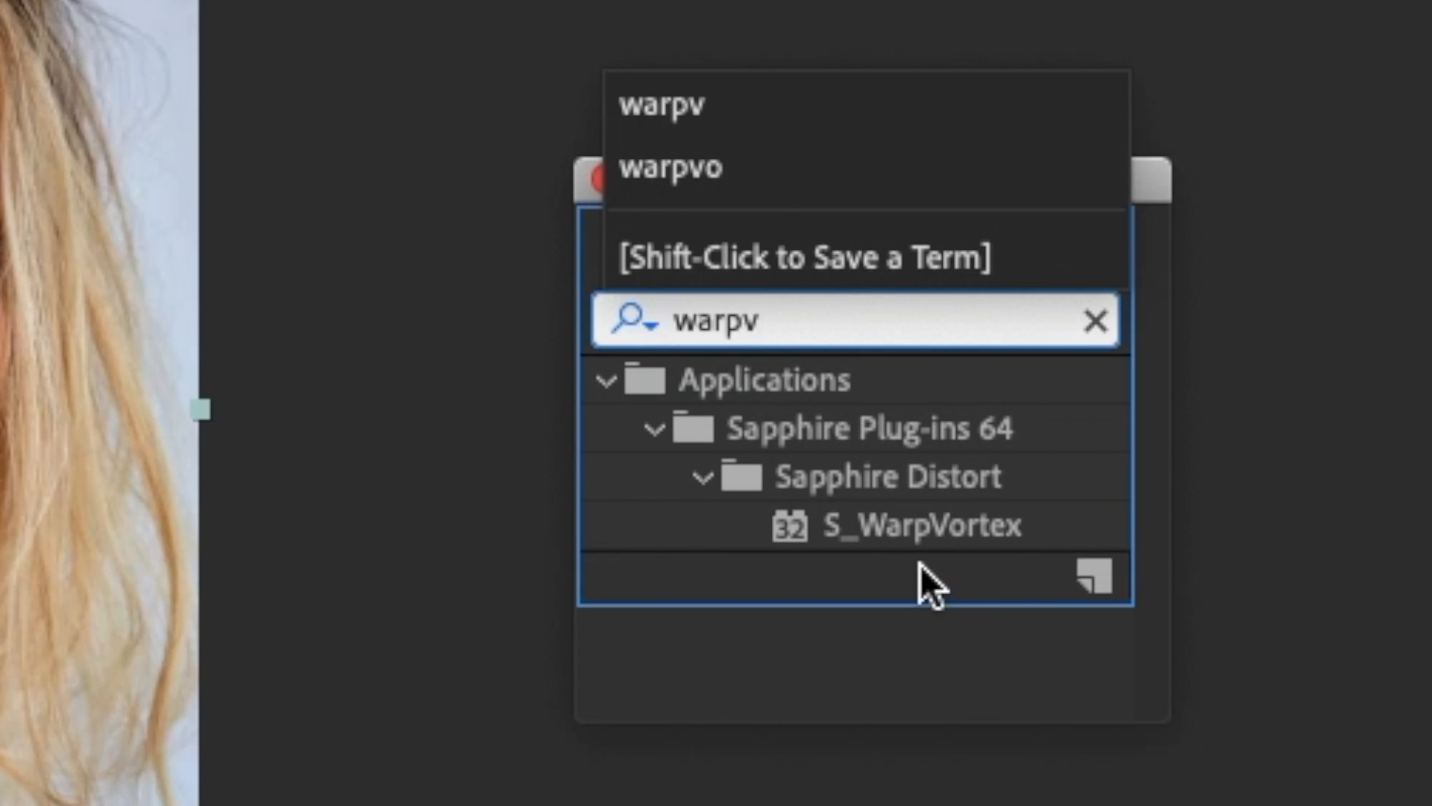
drag(922, 525, 759, 626)
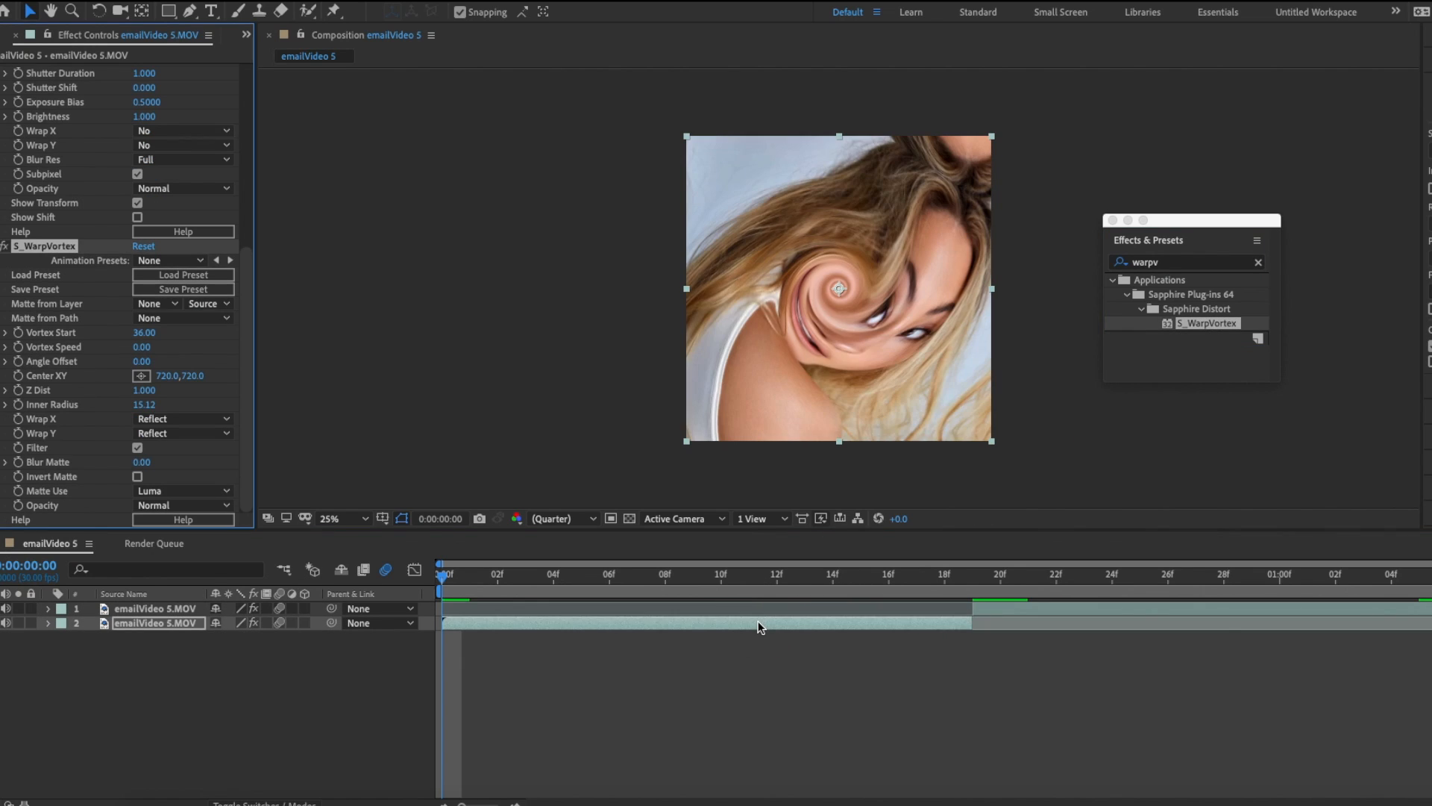
Keyframe the first clip's Vortex Start at 36 on frame 18 and at 0 on frame 7
drag(460, 584, 940, 619)
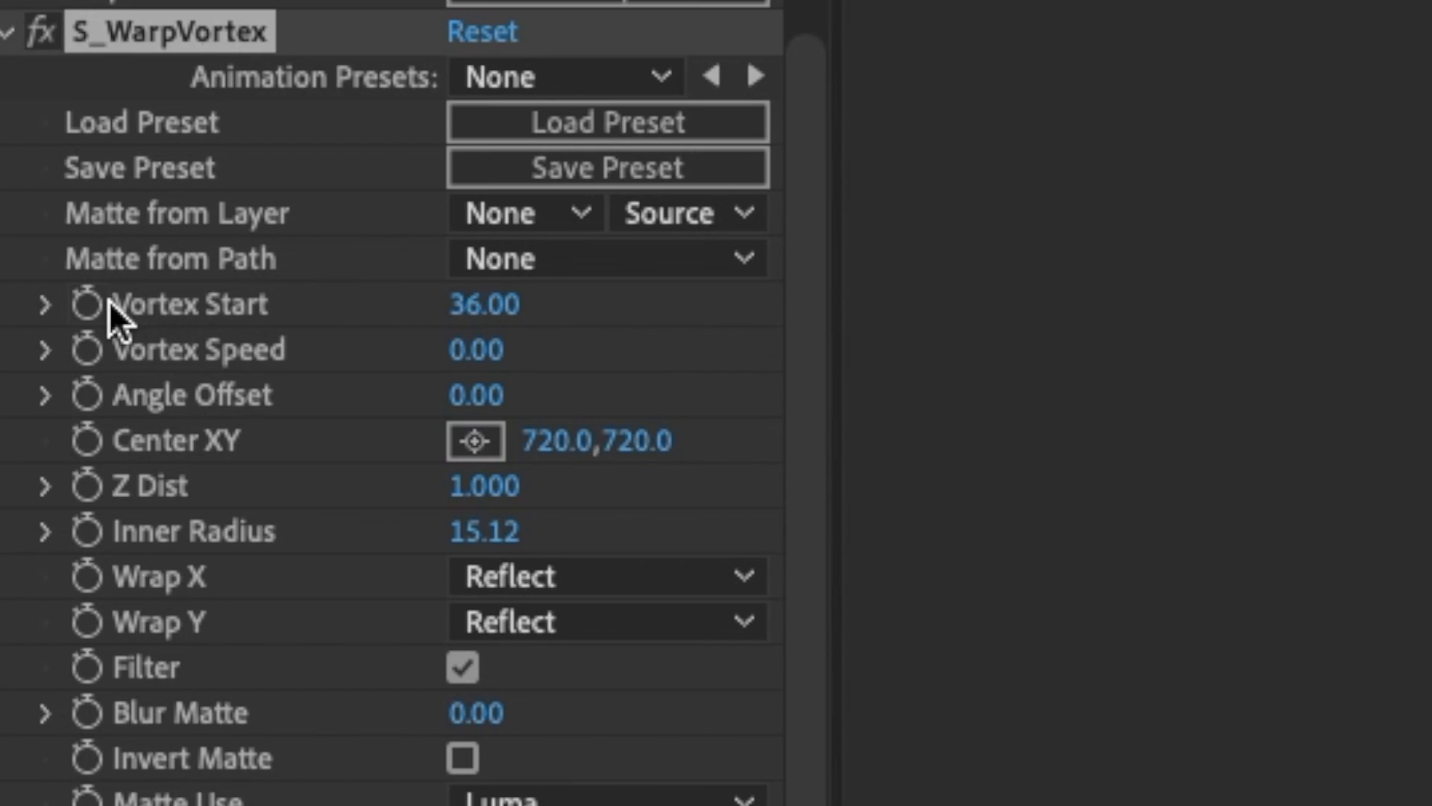
click(105, 302)
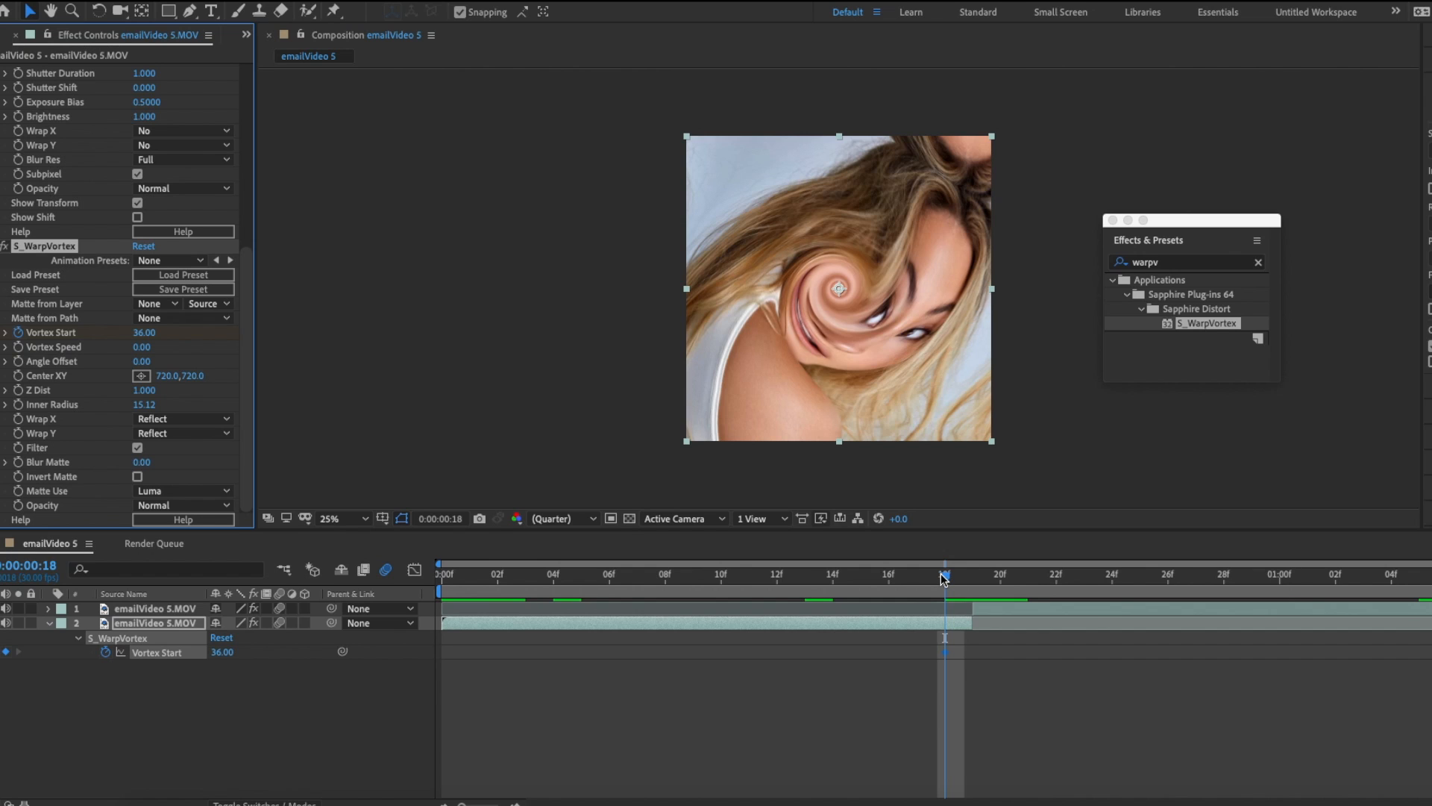
drag(944, 578, 637, 604)
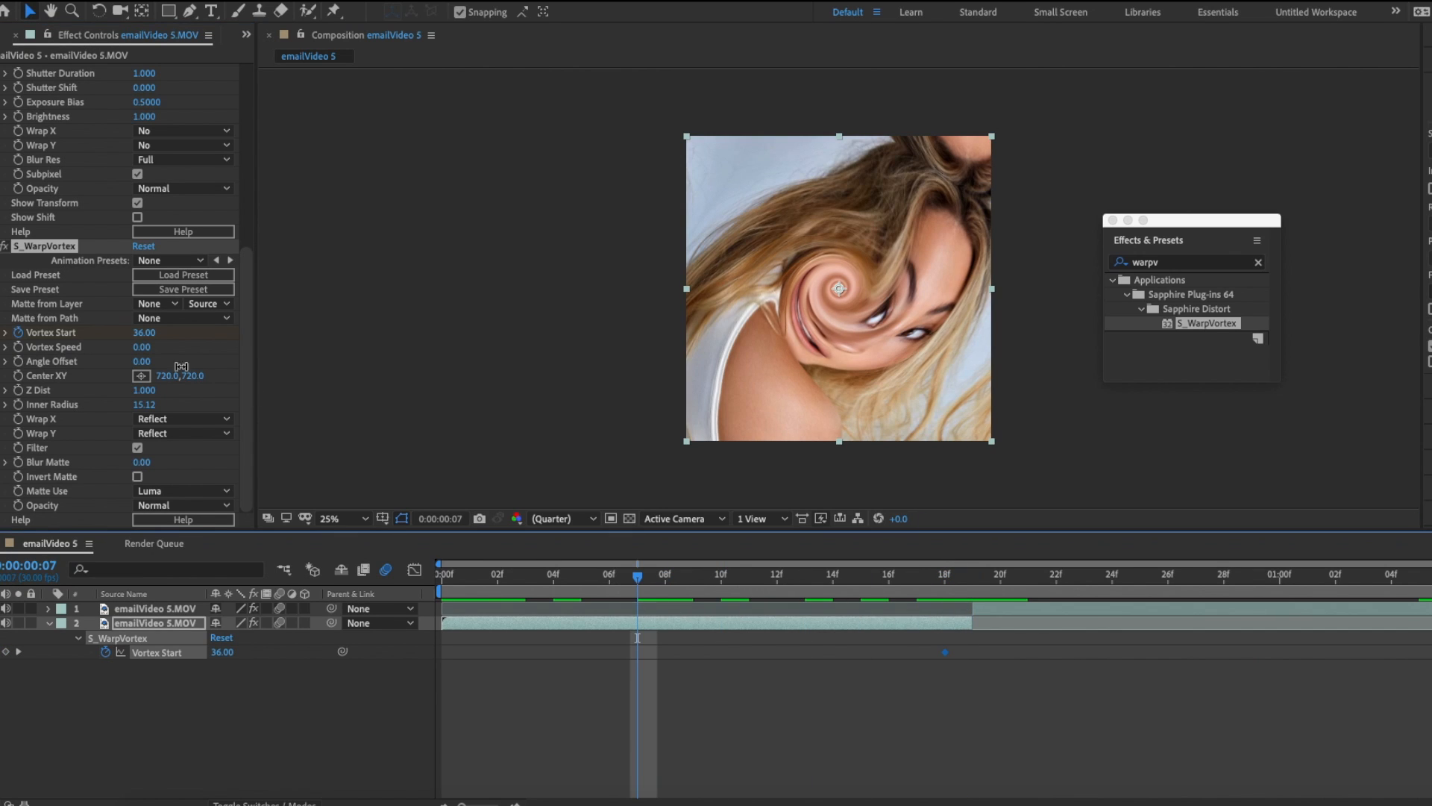
click(144, 335)
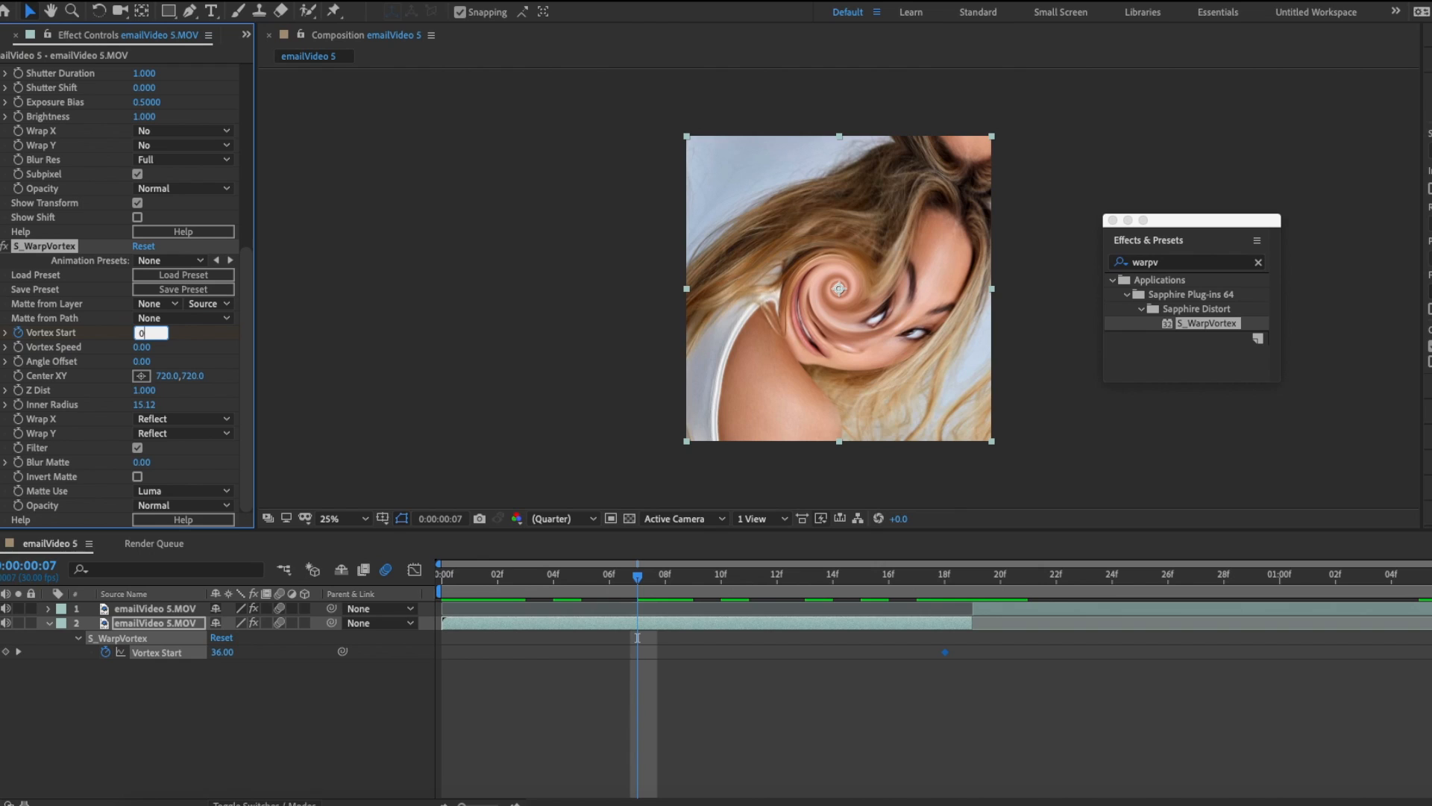
text(0)
Apply Easy Ease to both Vortex Start keyframes of the first clip
drag(979, 656, 633, 649)
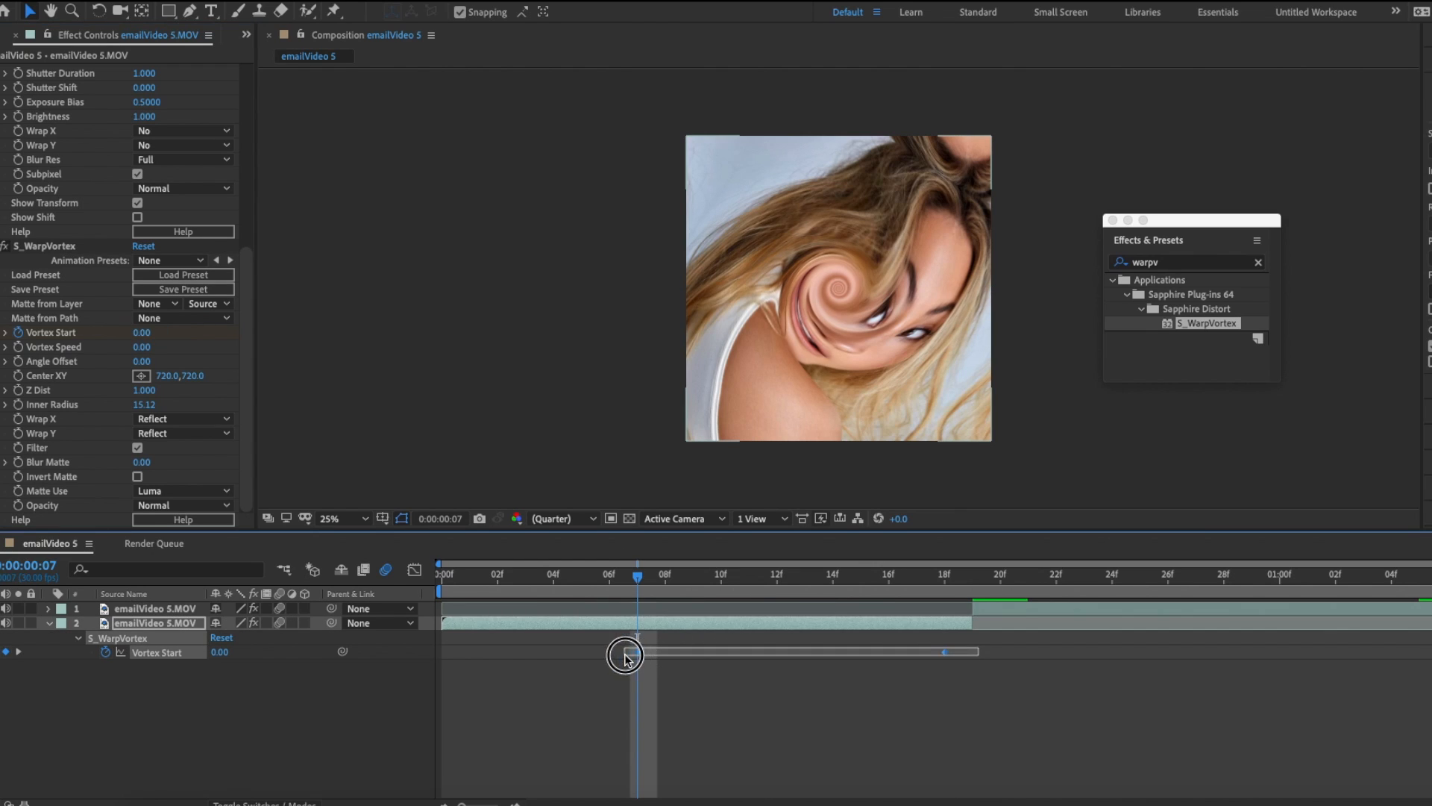
right_click(637, 652)
mouse_move(716, 795)
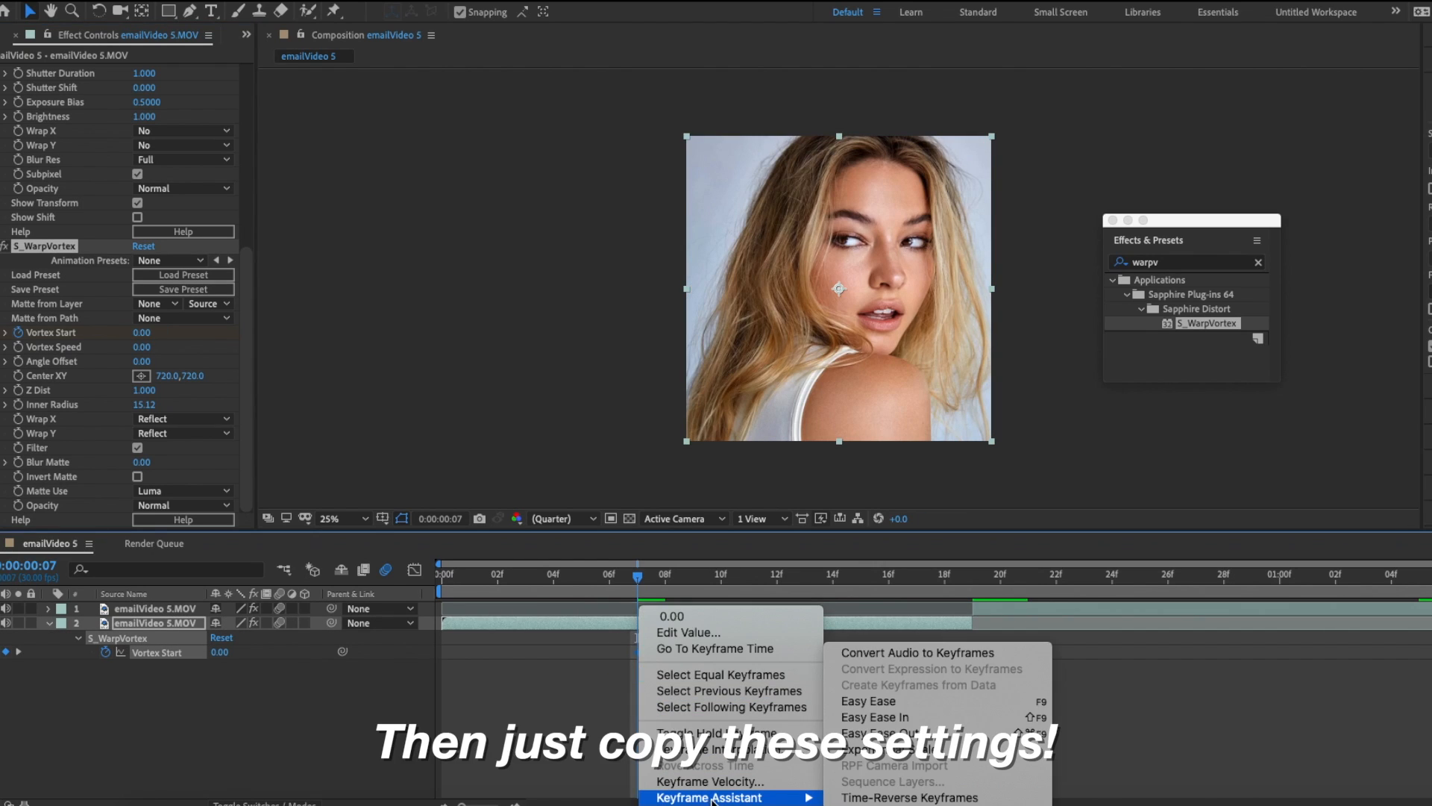
click(880, 702)
Shape the first clip's Vortex Start curve to start slowly at frame 7 and rise steeply into the frame 18 keyframe
click(414, 572)
drag(760, 702, 624, 780)
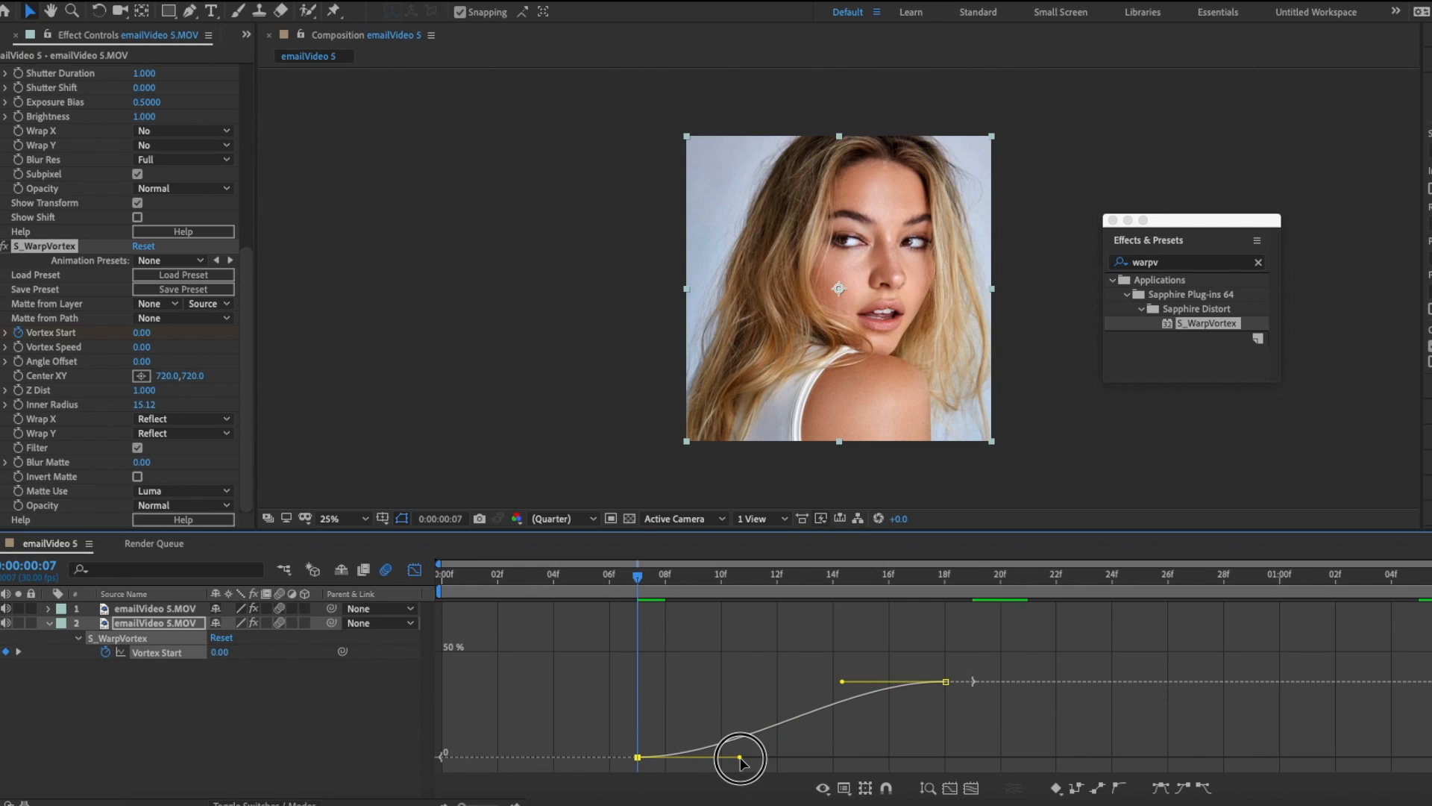
drag(741, 761, 792, 761)
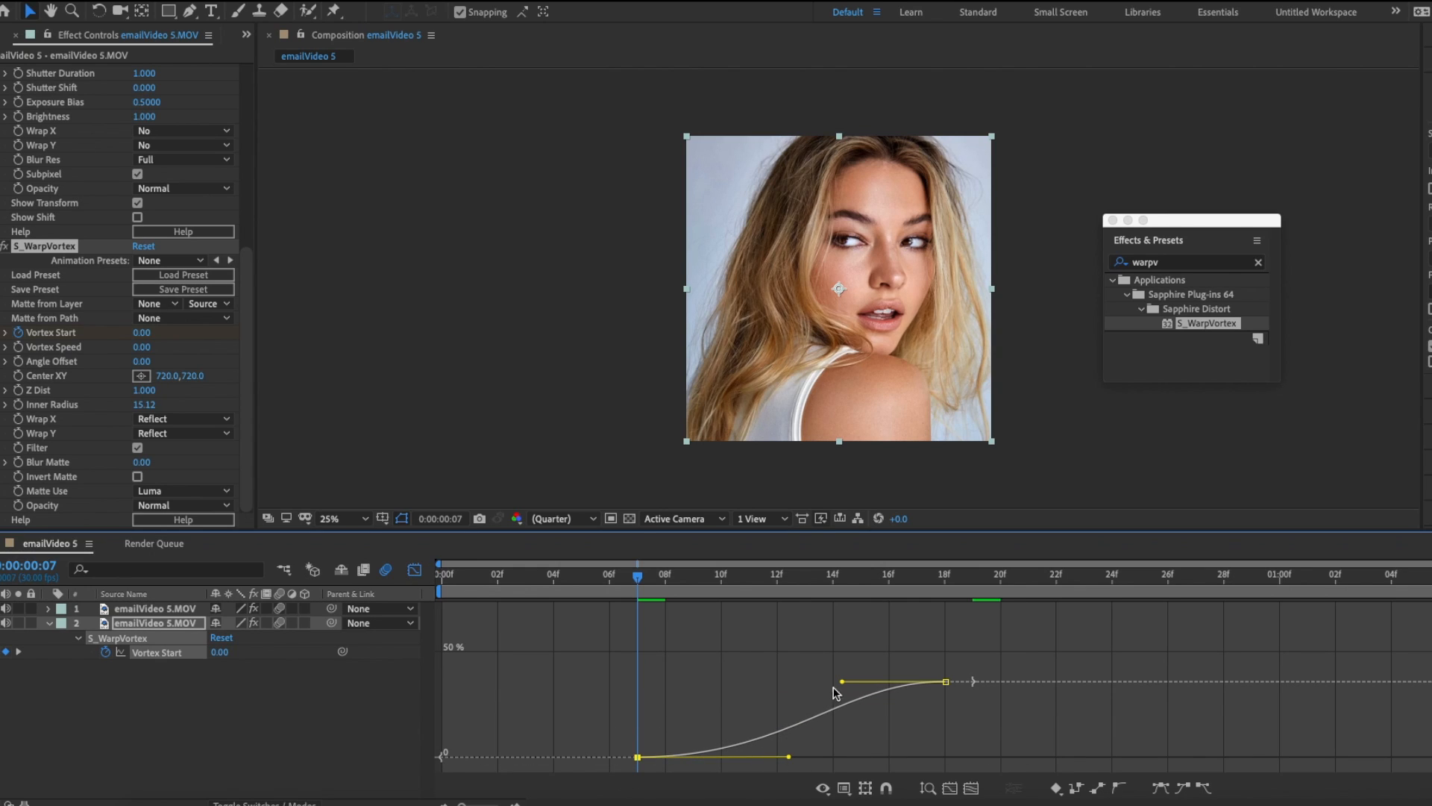
drag(842, 683, 937, 739)
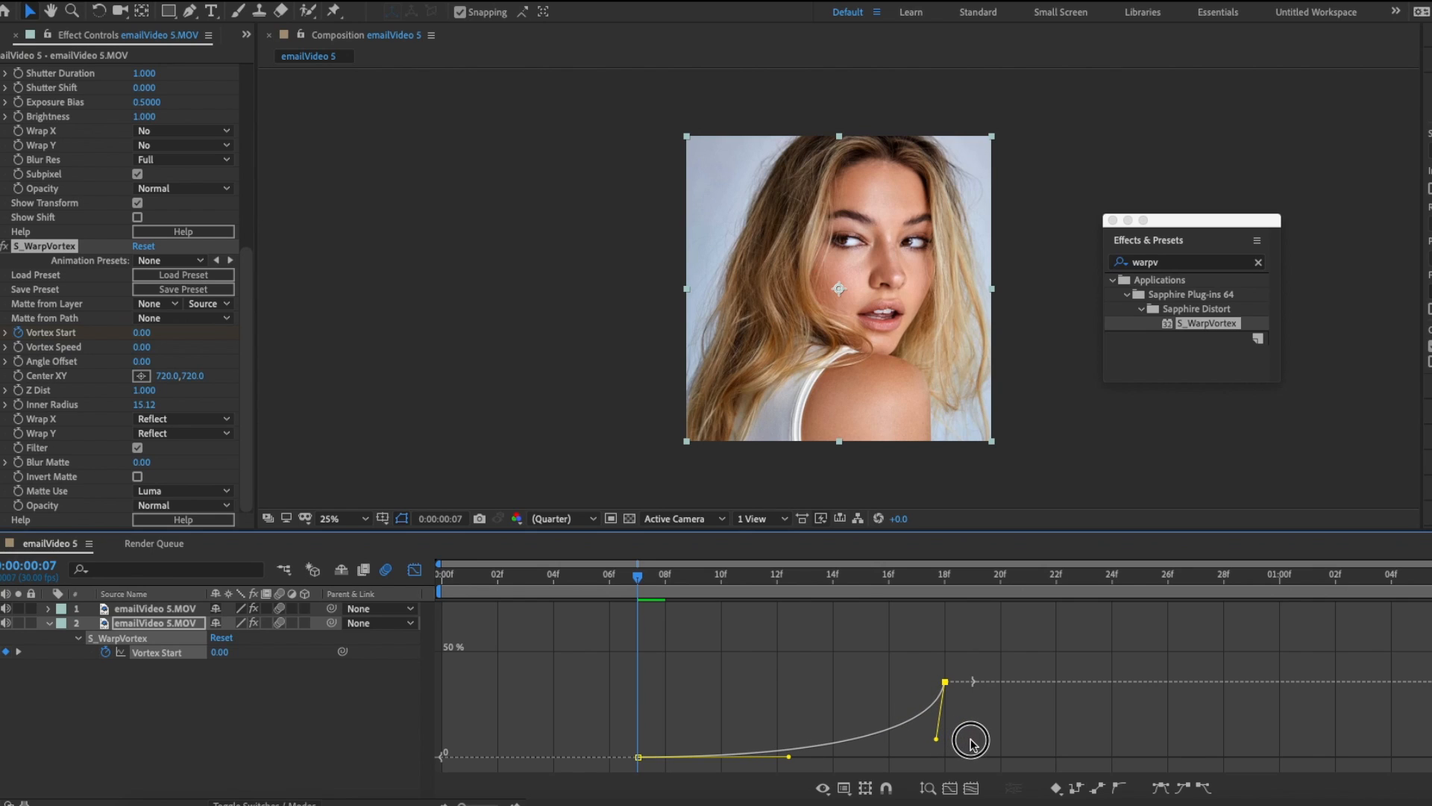
click(414, 570)
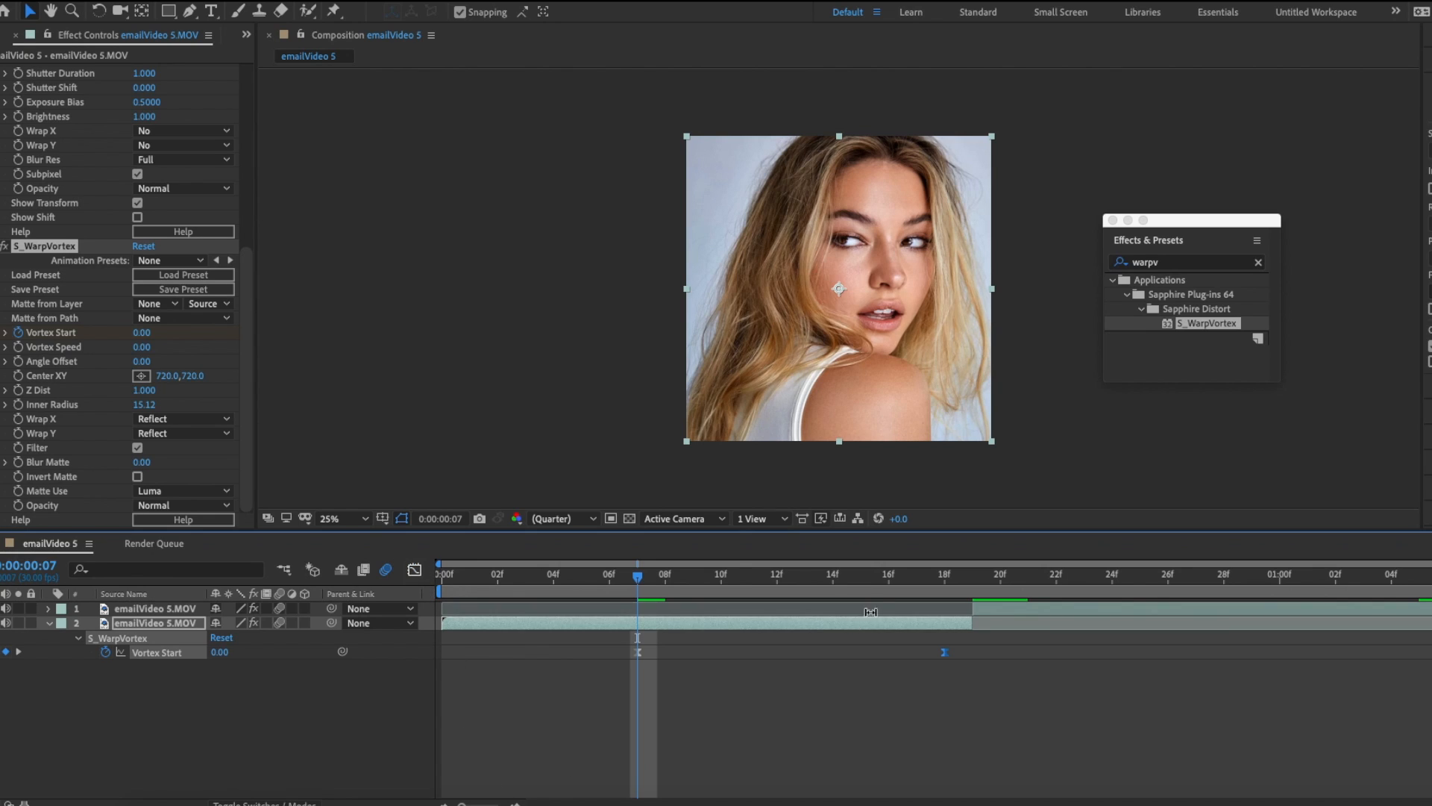
Apply S_WarpVortex to the second clip and keyframe its Vortex Start at -36 on frame 19
drag(674, 584, 973, 601)
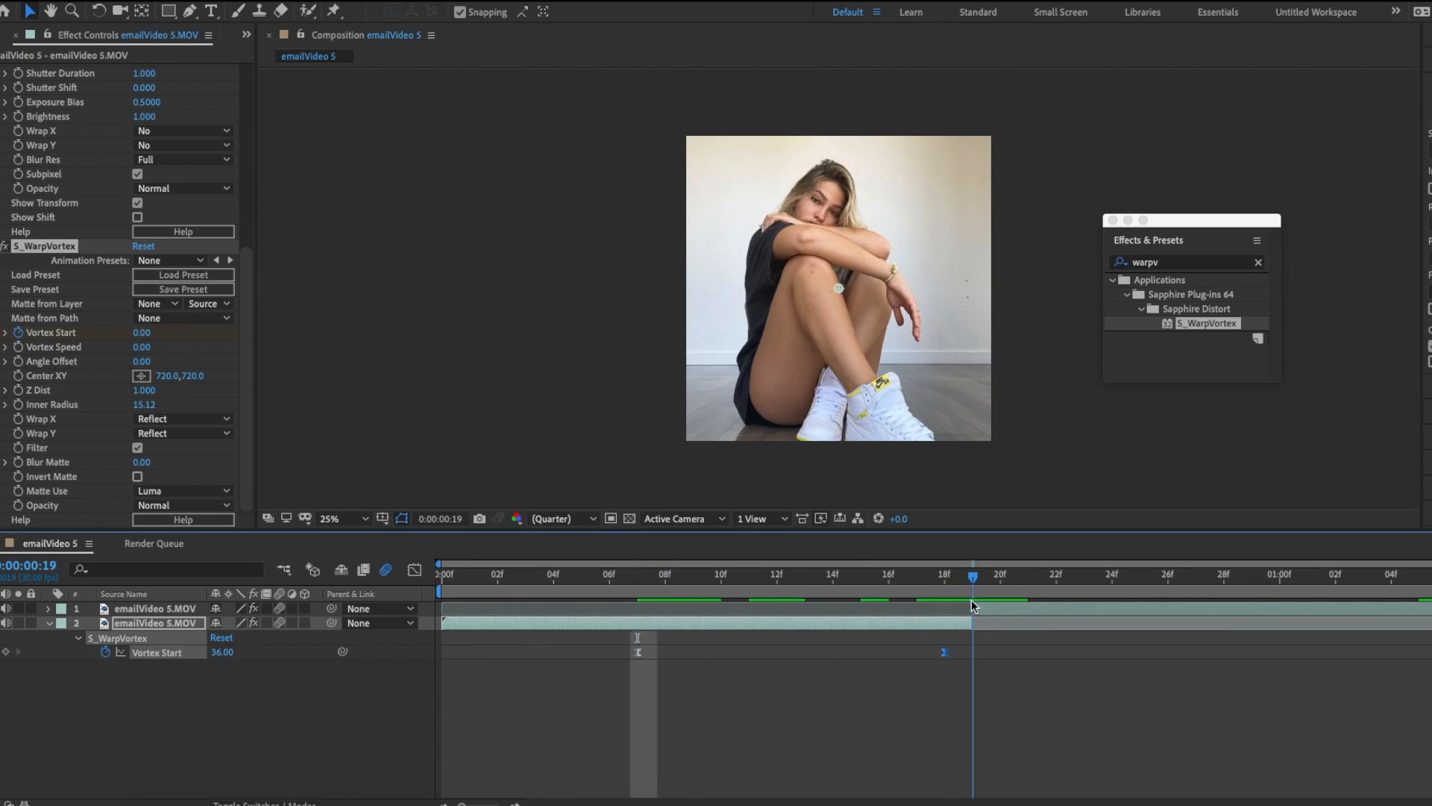
click(977, 602)
drag(1200, 328, 1017, 606)
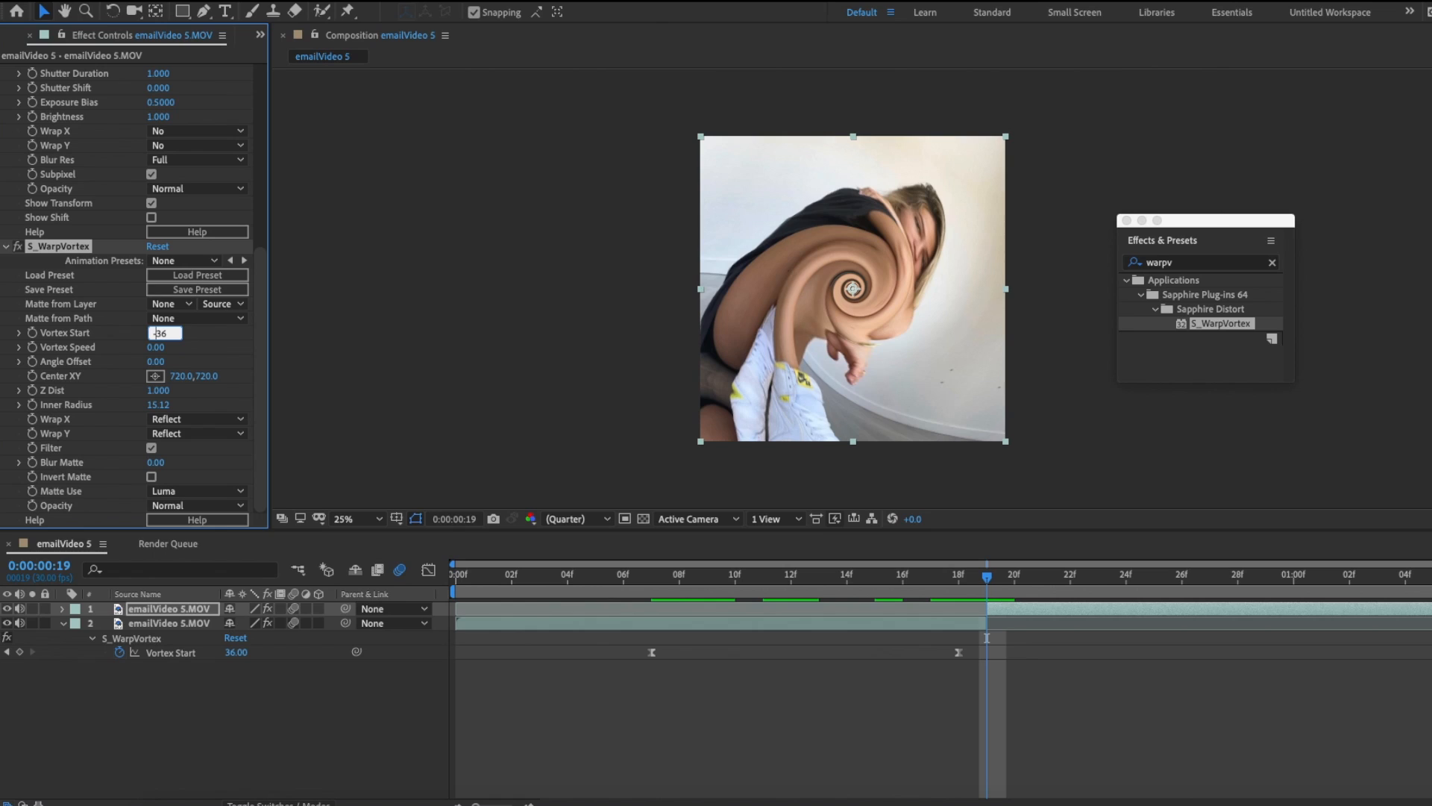
click(32, 333)
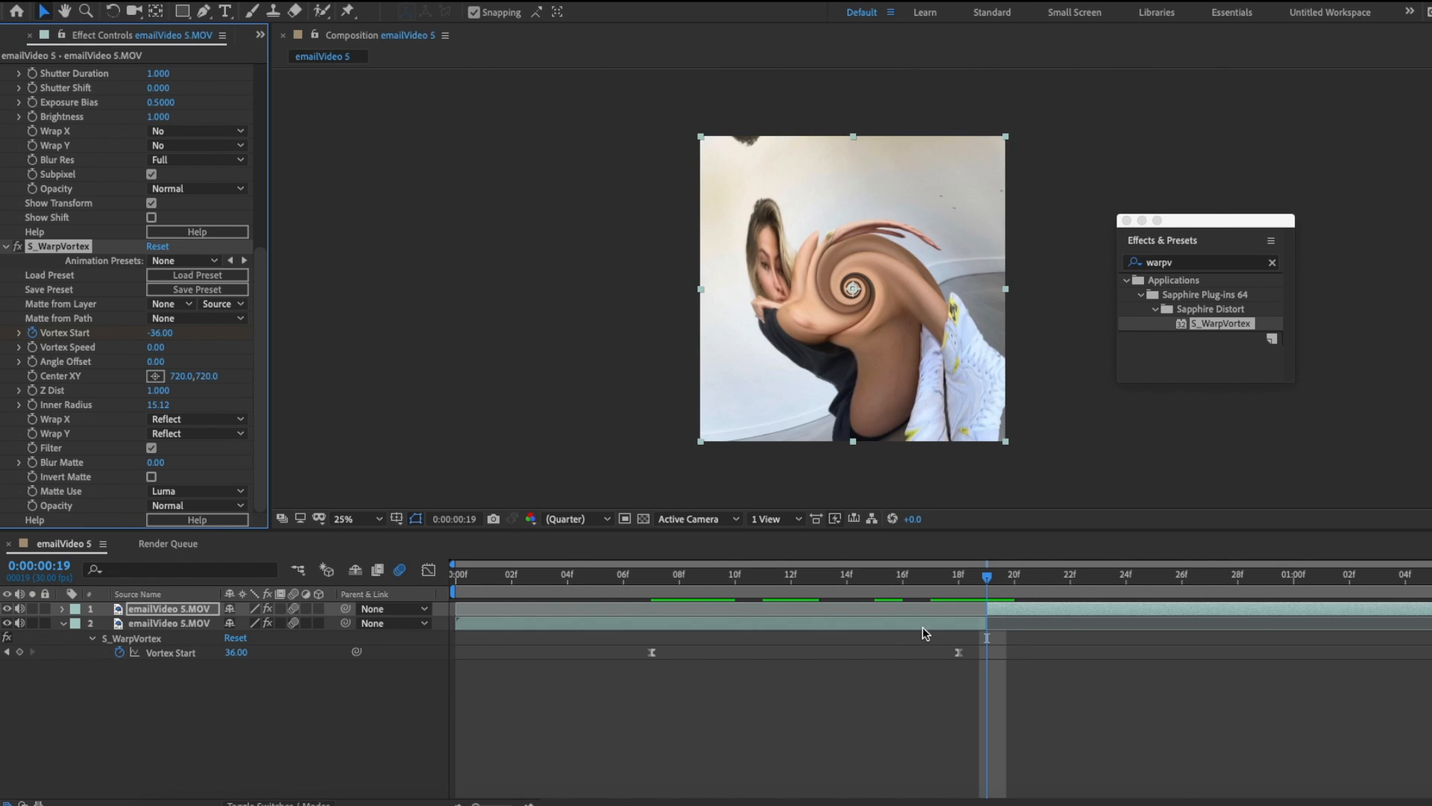
Keyframe the second clip's Vortex Start at 0 on 0:00:01:04 and apply Easy Ease to both of its keyframes
drag(1042, 583, 1406, 579)
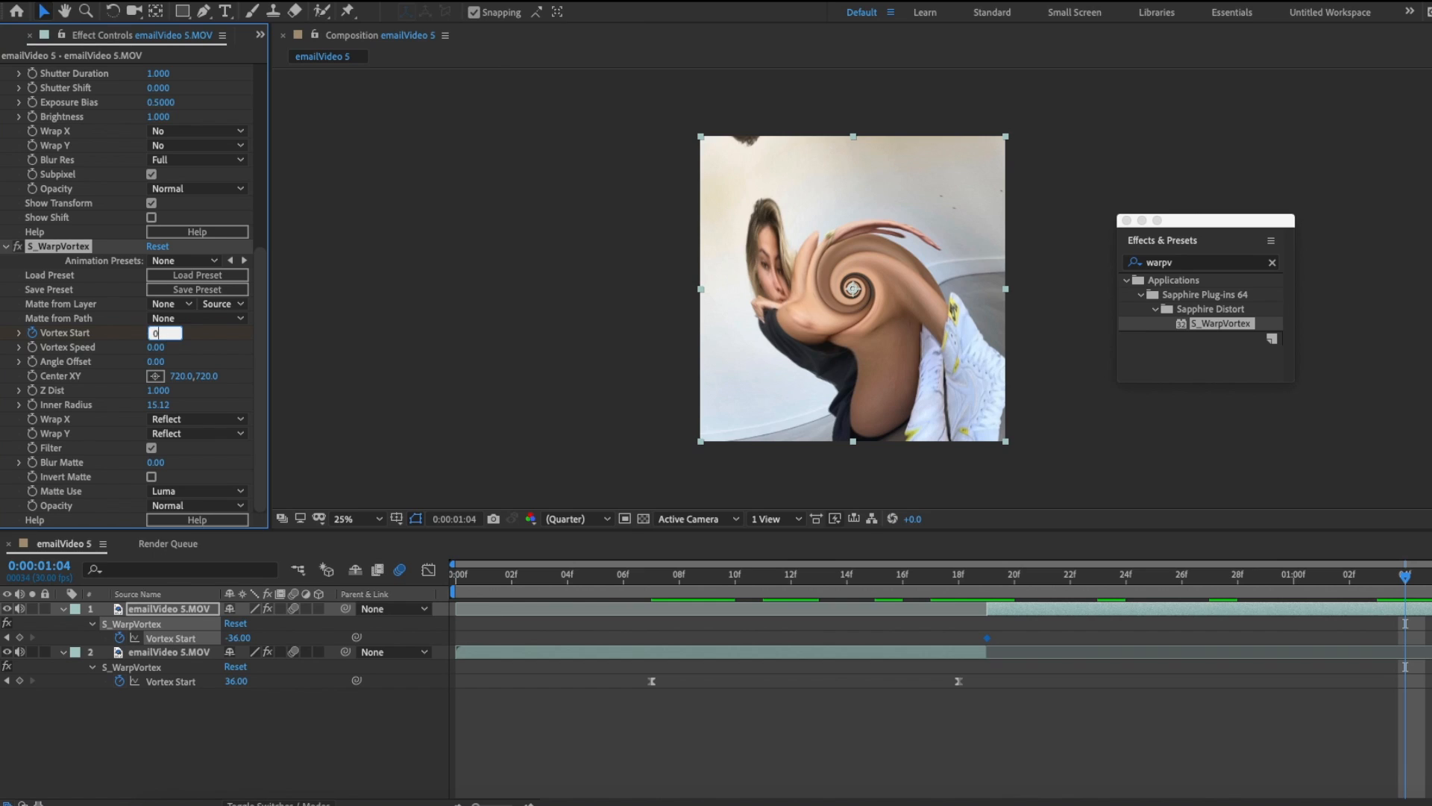
text(0)
key(Return)
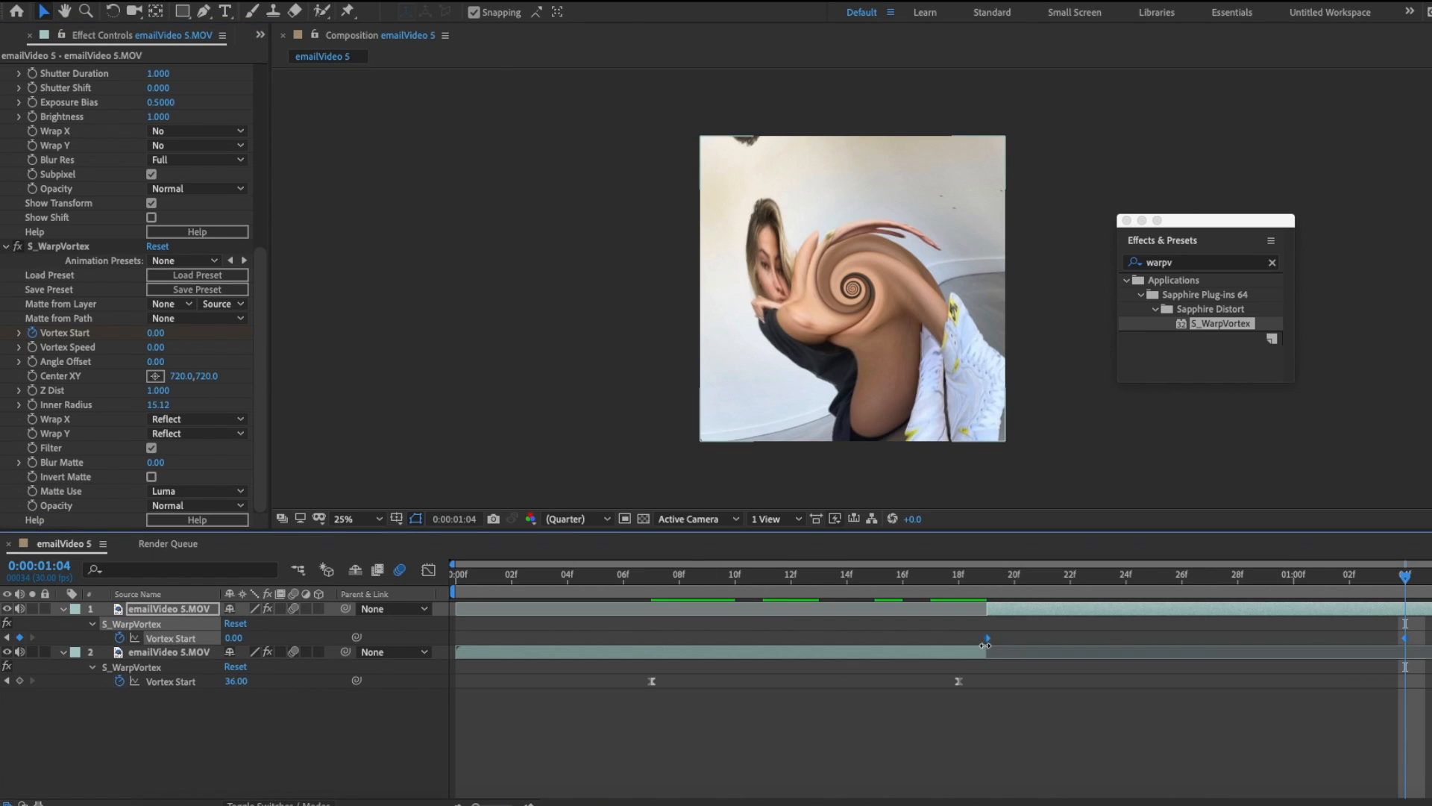
right_click(987, 638)
mouse_move(1059, 797)
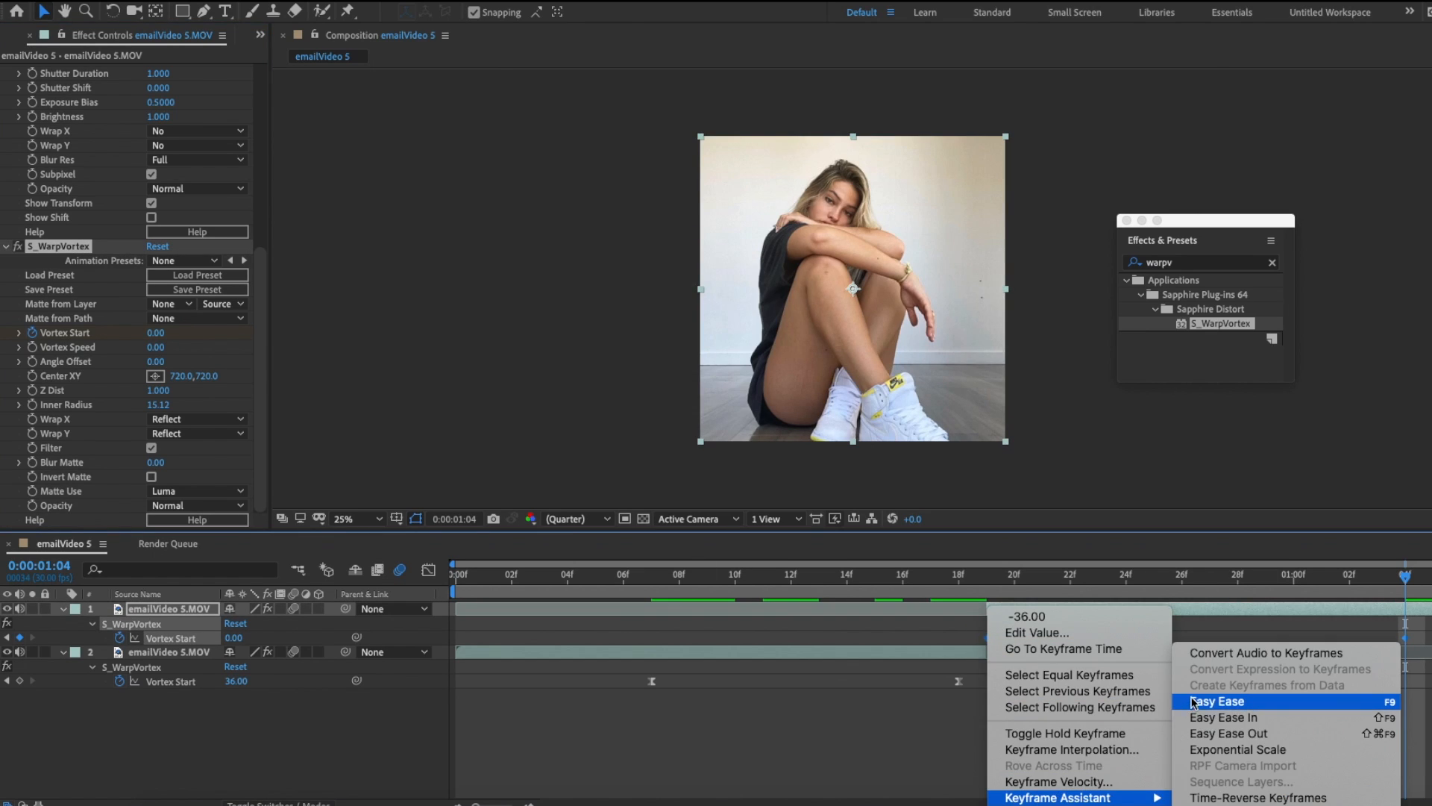
click(1194, 701)
Shape the second clip's Vortex Start curve to rise steeply from frame 19 and flatten gradually into 0:00:01:04, and preview the transition
click(430, 571)
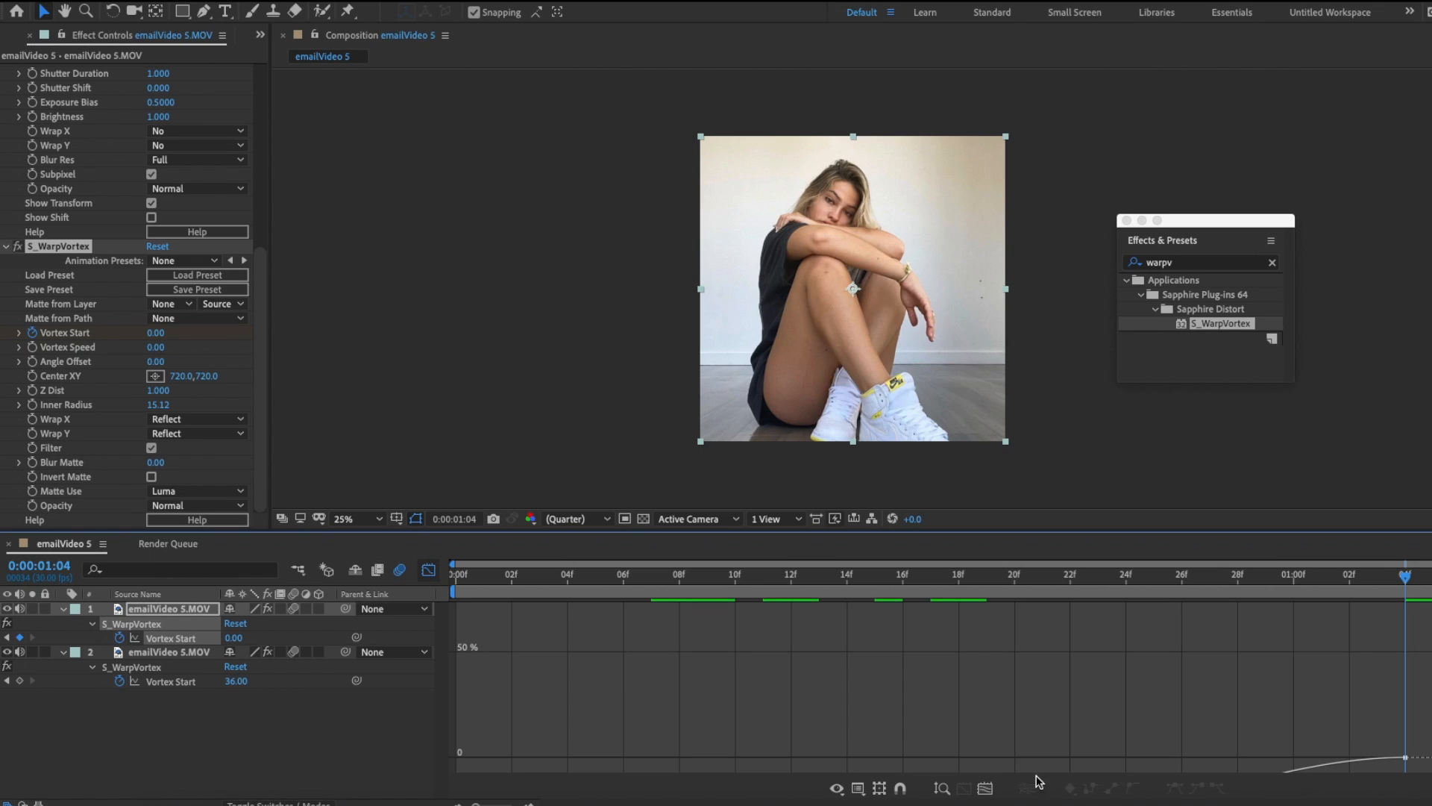
click(985, 790)
drag(511, 804, 501, 804)
drag(834, 722, 760, 775)
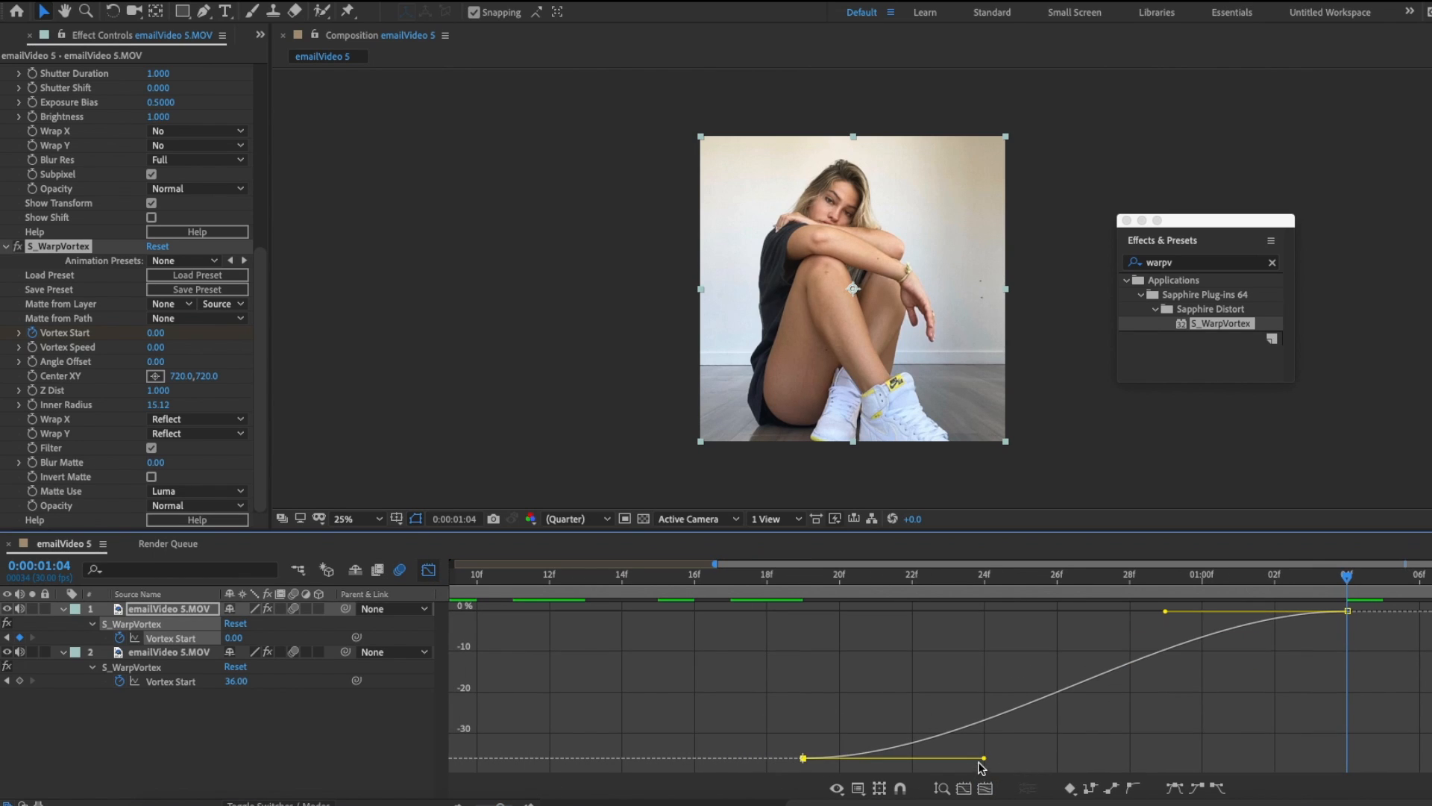
drag(985, 758, 729, 657)
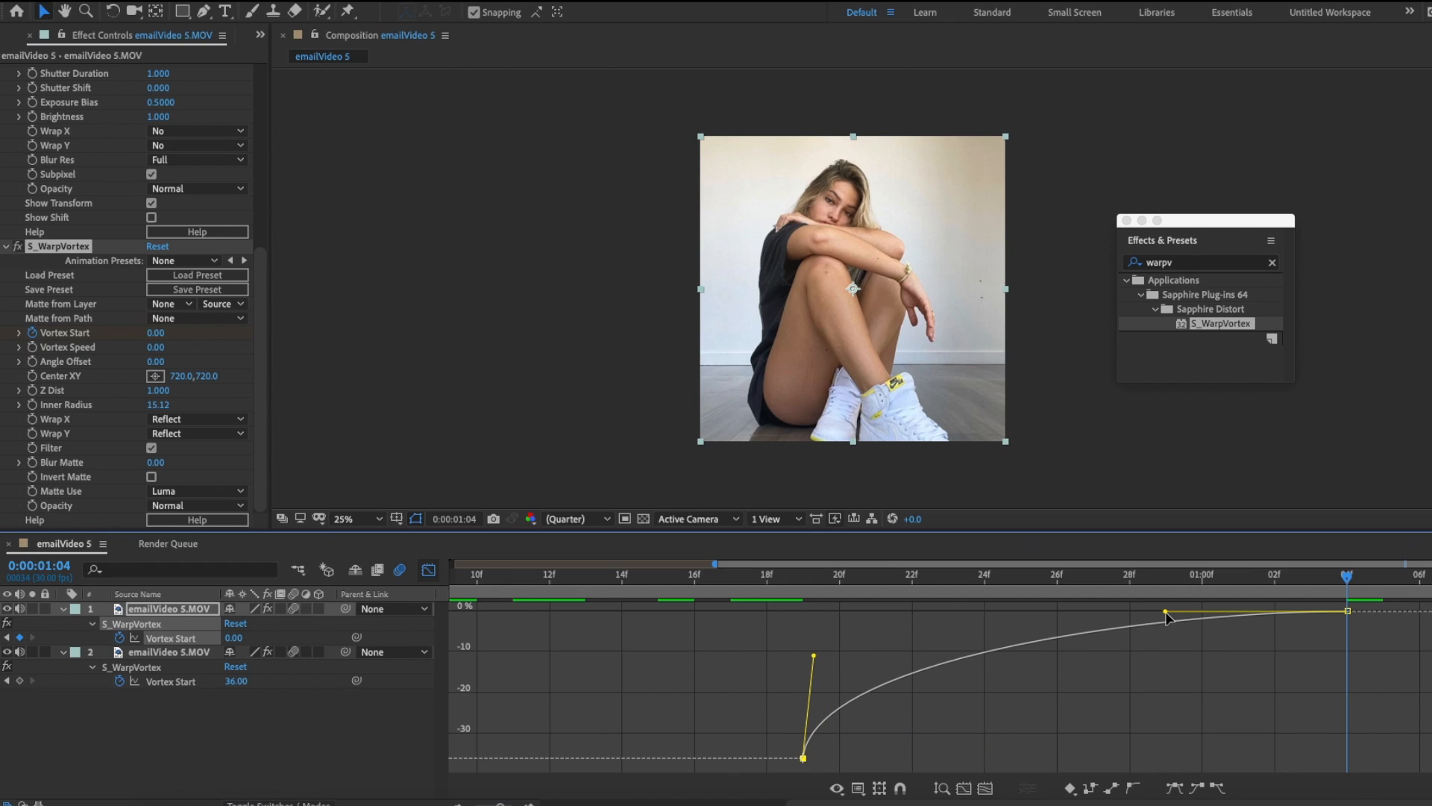
drag(1116, 616, 947, 615)
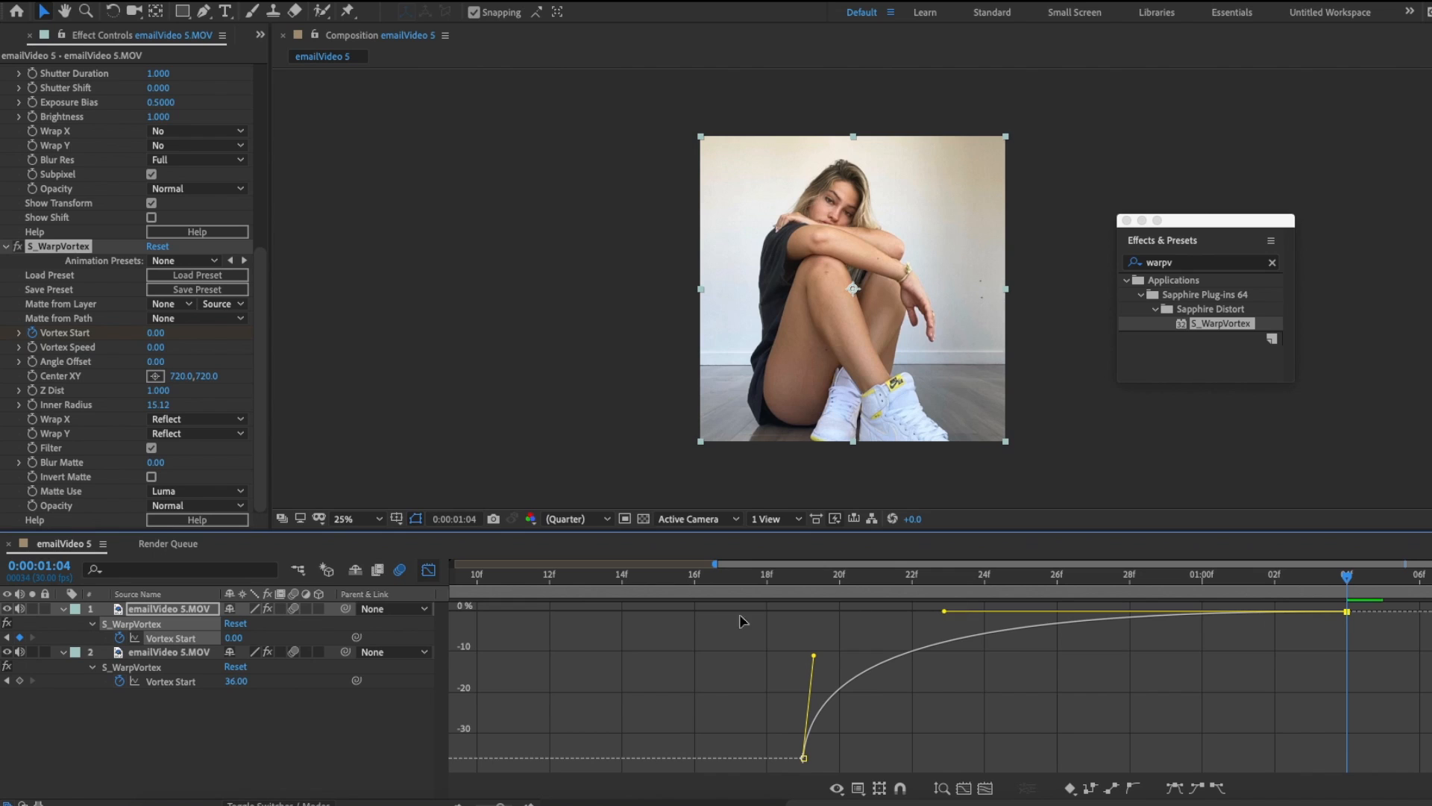
click(436, 571)
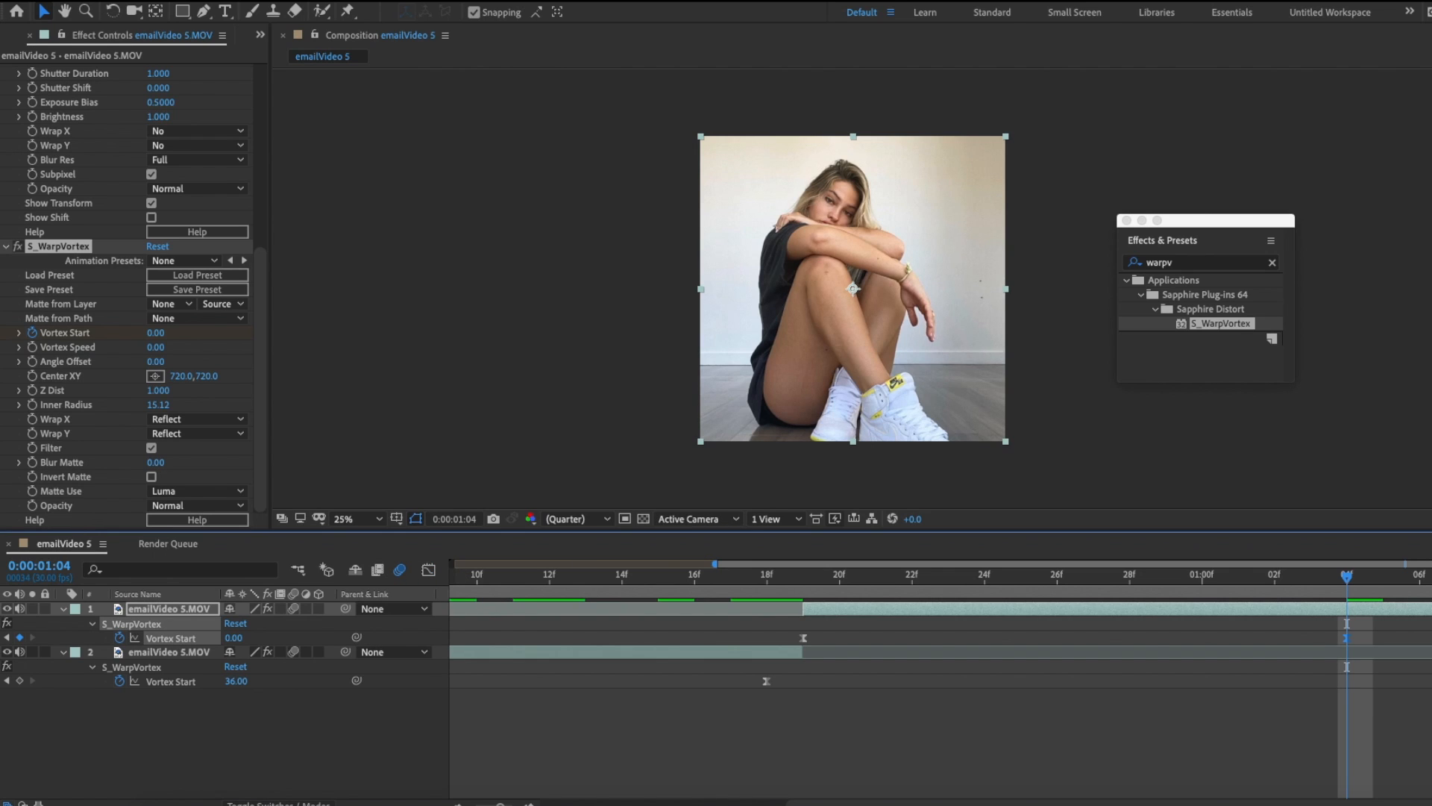
key(space)
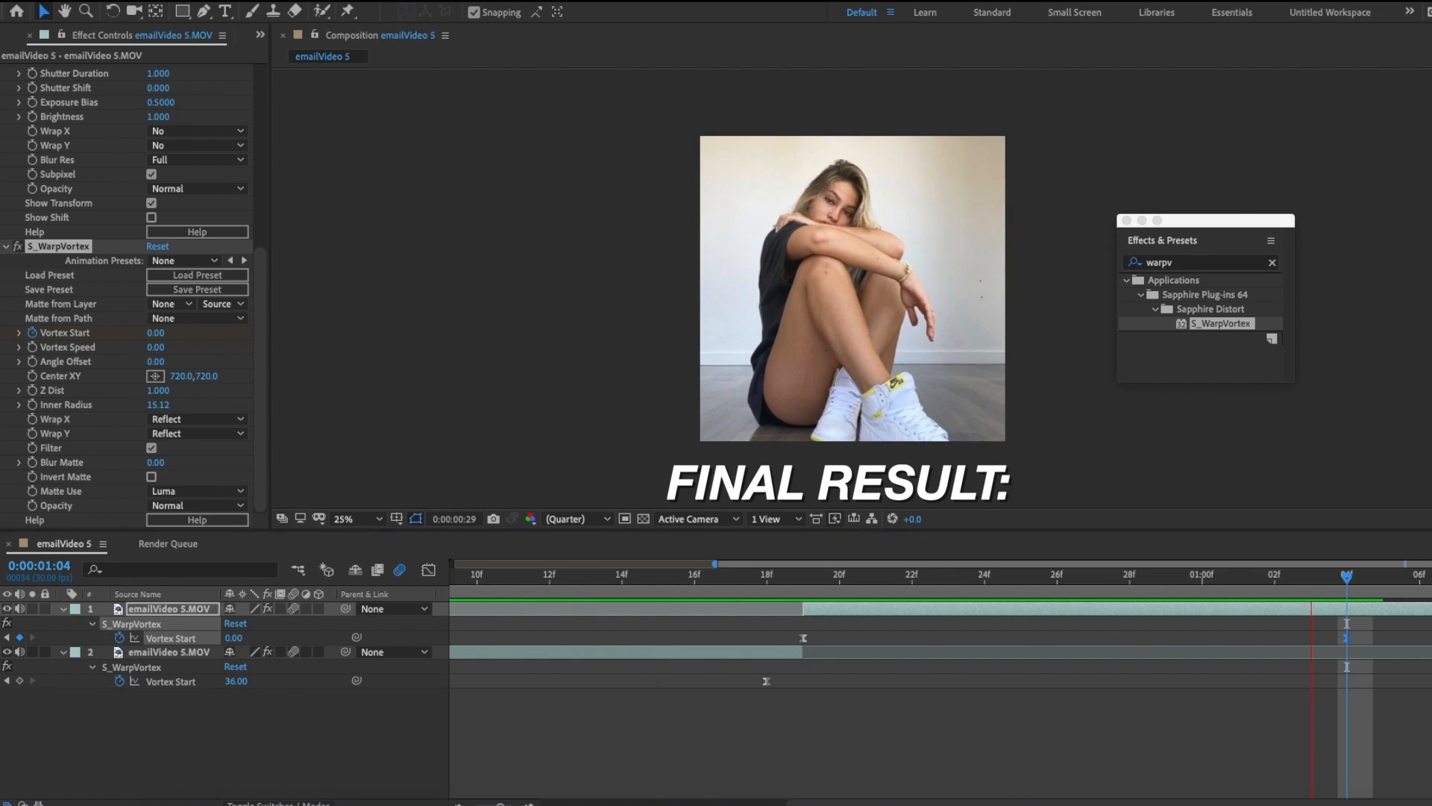